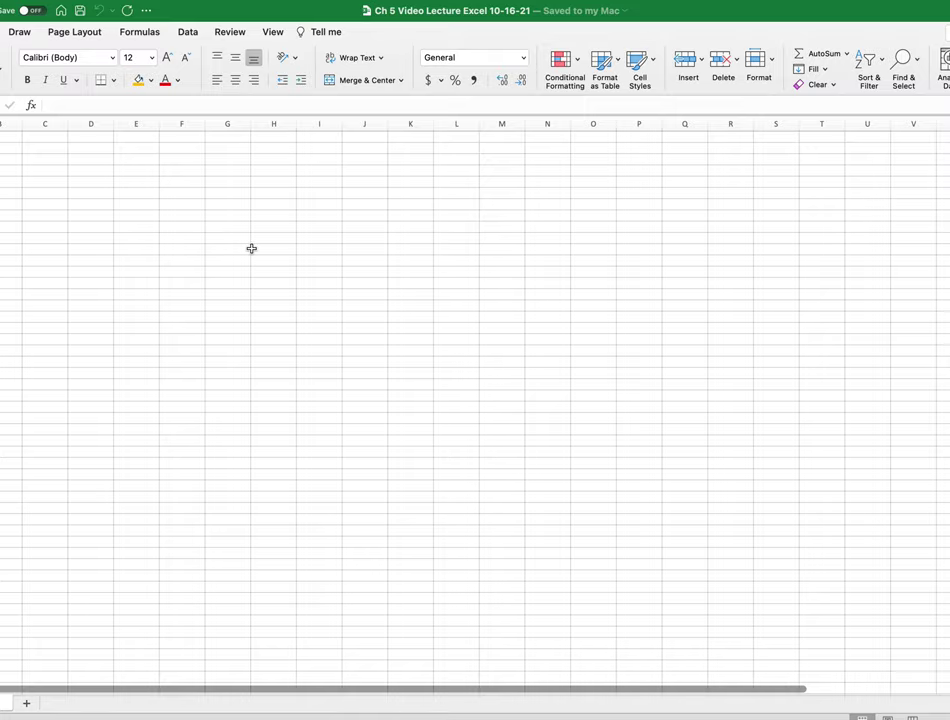
# Enter the labels Mu in cell B2 and Sigma in cell B3
pyautogui.moveTo(299, 8); pyautogui.dragTo(390, 6)
pyautogui.click(101, 145)
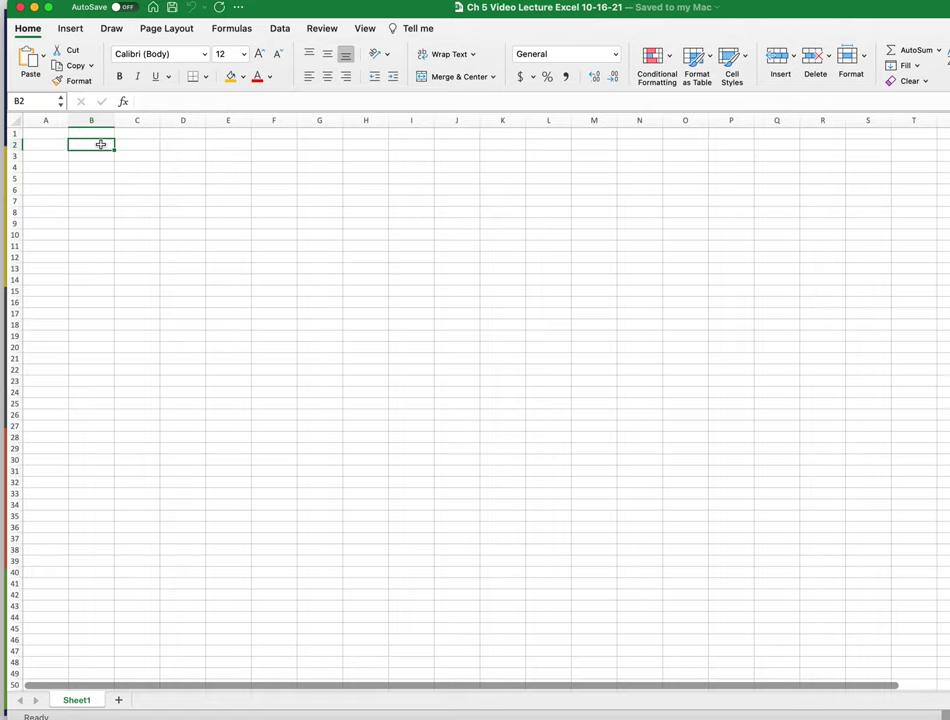
pyautogui.write('Mu')
pyautogui.press('Return')
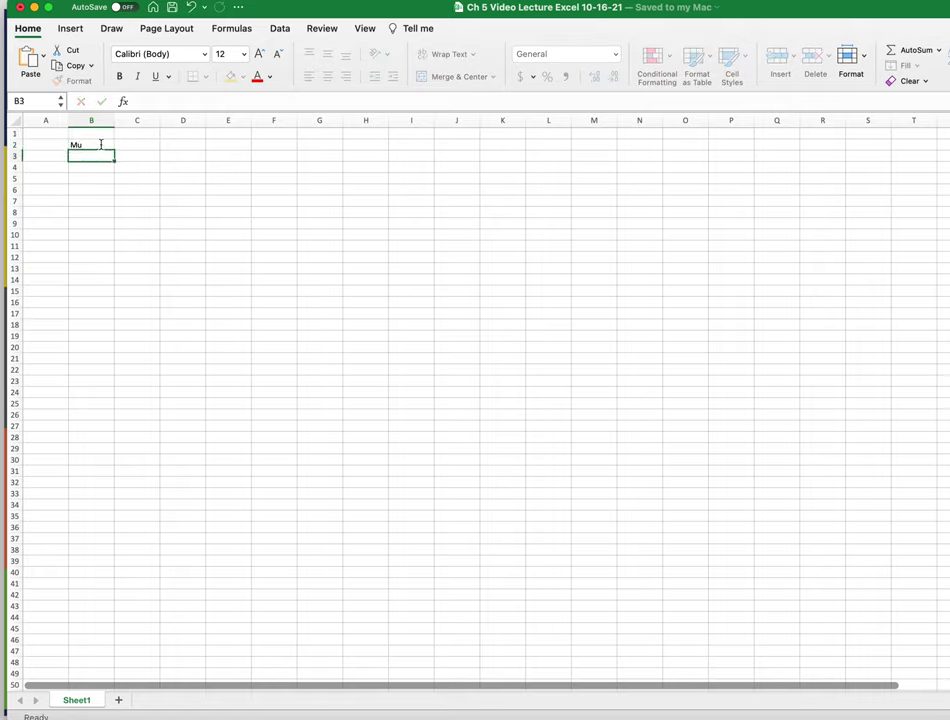
pyautogui.write('Sig')
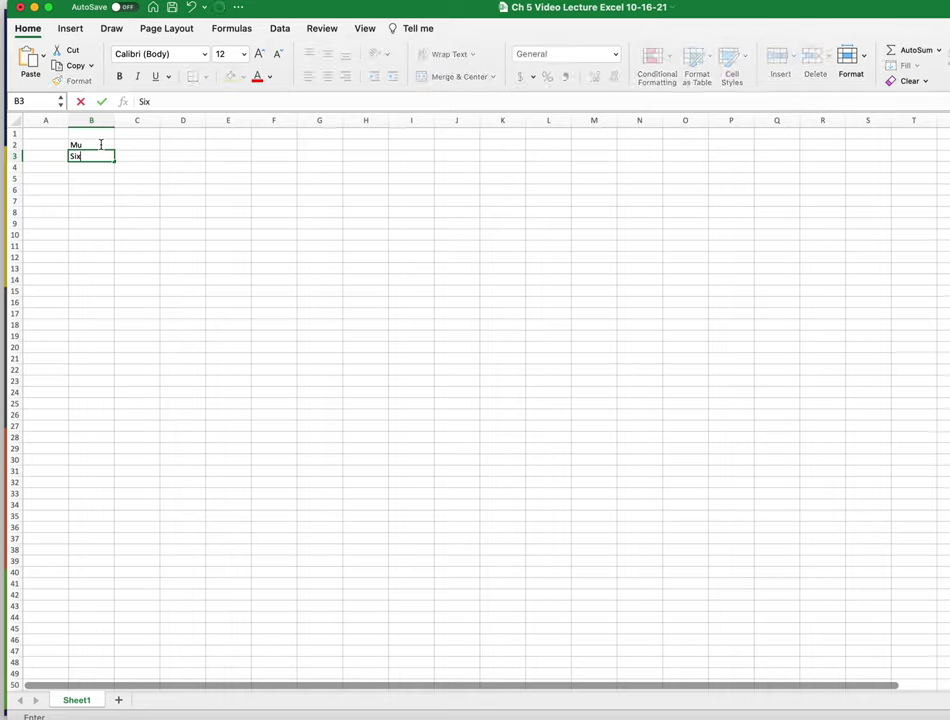
pyautogui.write('ma')
# Enter 5 as the Mu value in C2 and 2 as the Sigma value in C3
pyautogui.click(137, 143)
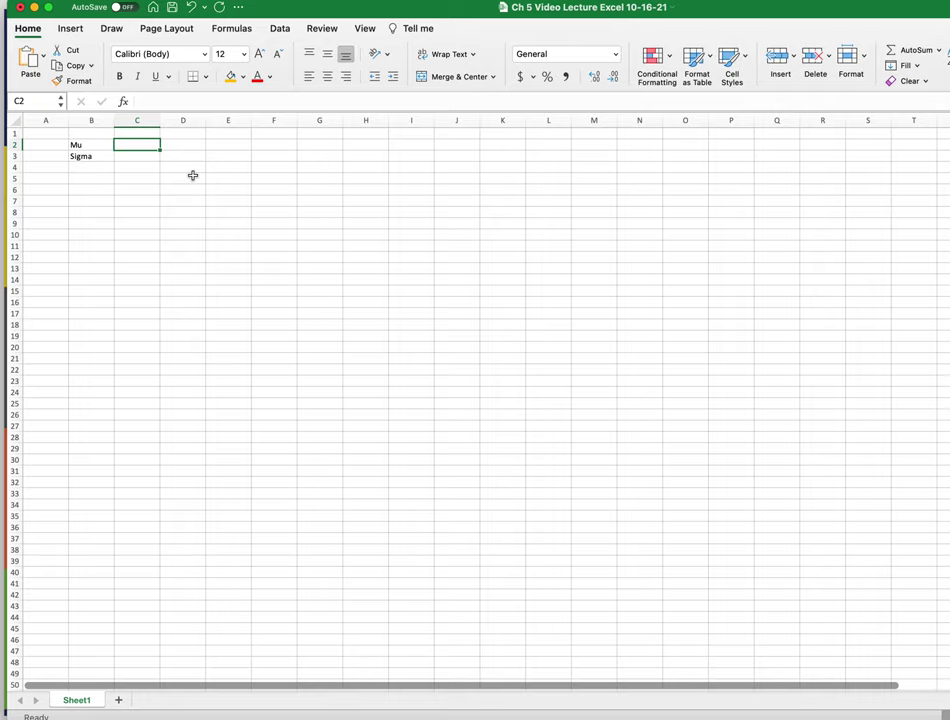
pyautogui.write('5')
pyautogui.press('Return')
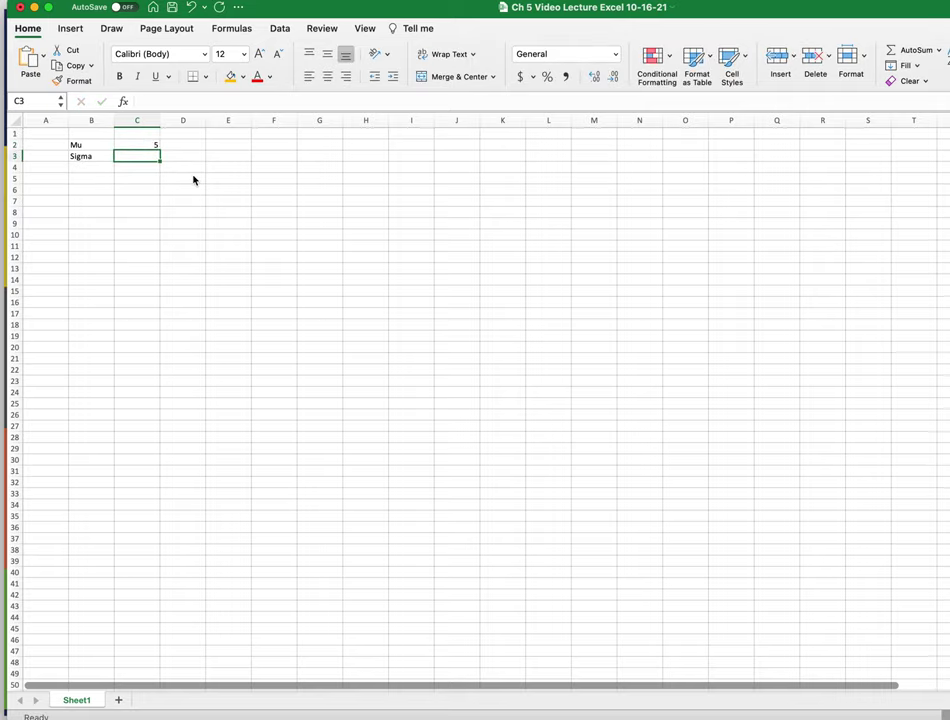
pyautogui.write('2')
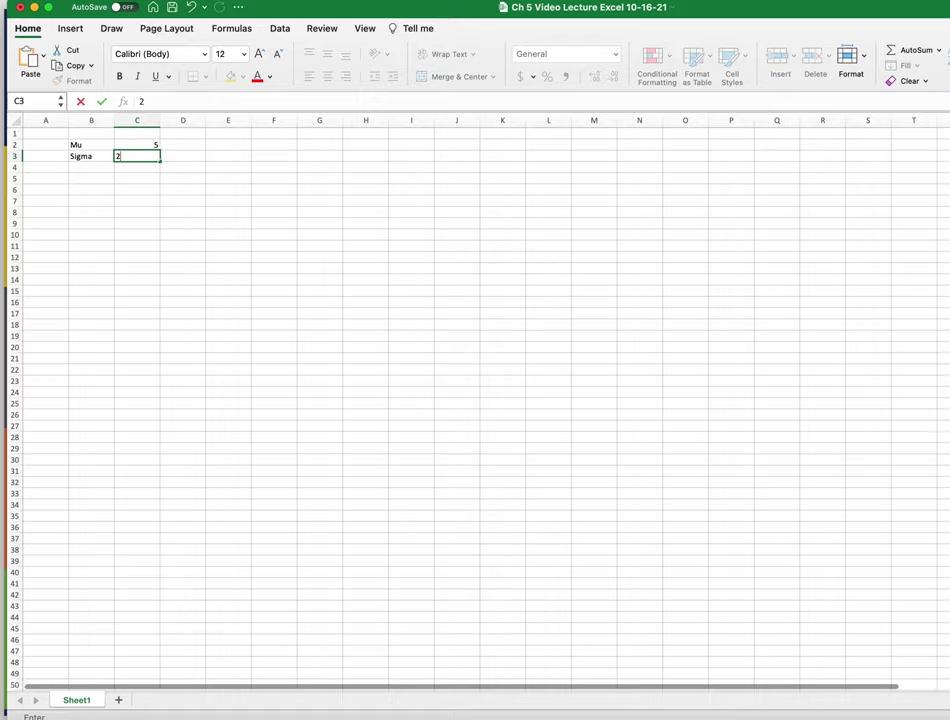
pyautogui.click(733, 572)
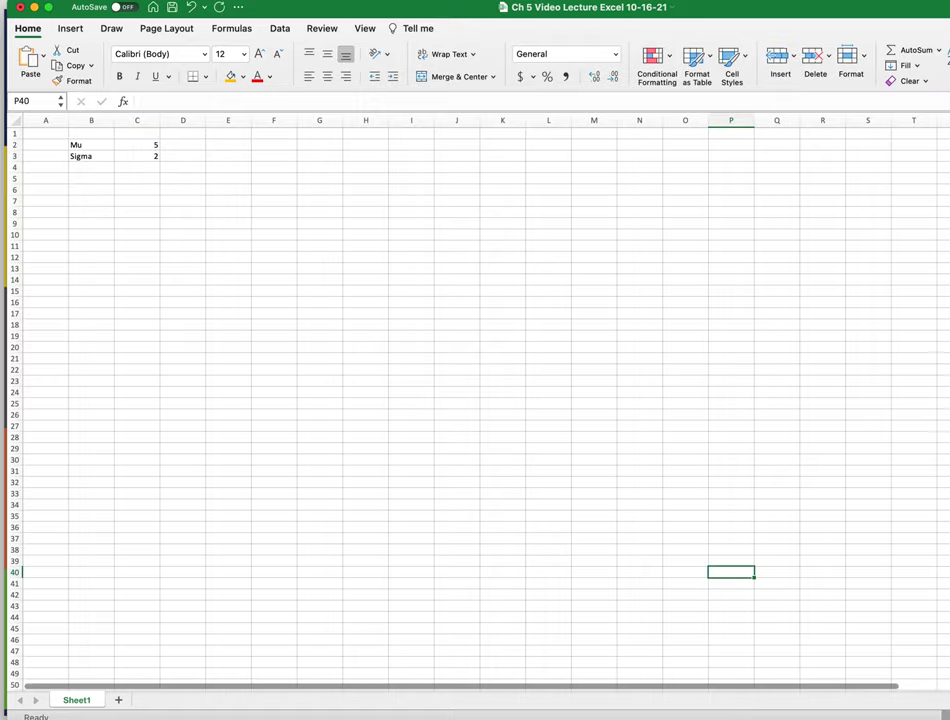
# Enter the label x in cell B5, leaving a blank row below Sigma
pyautogui.scroll(5, 849, 561)
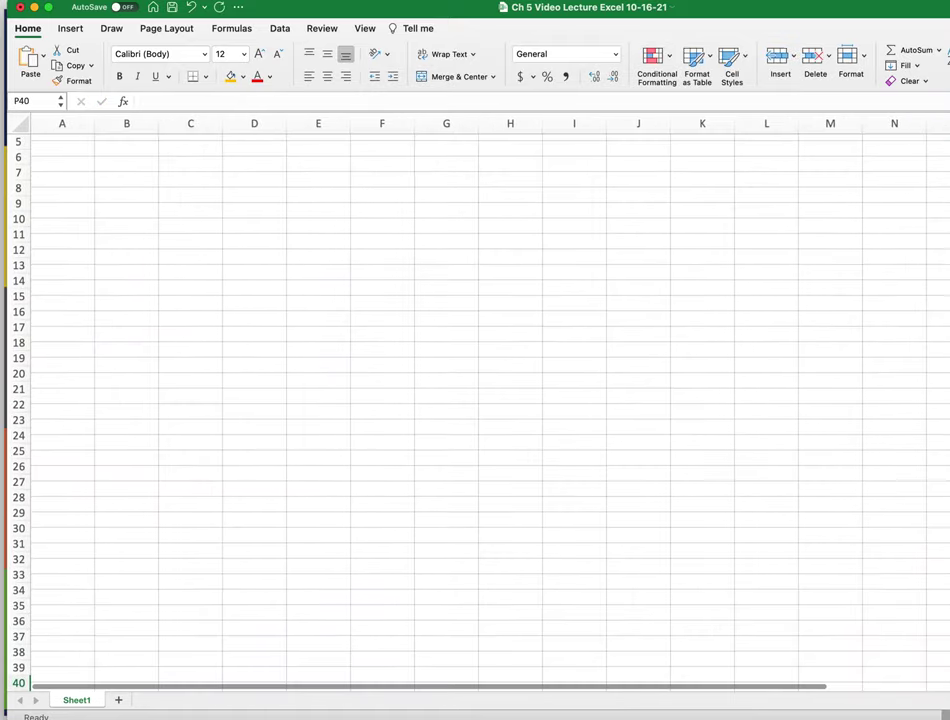
pyautogui.scroll(-1, 849, 561)
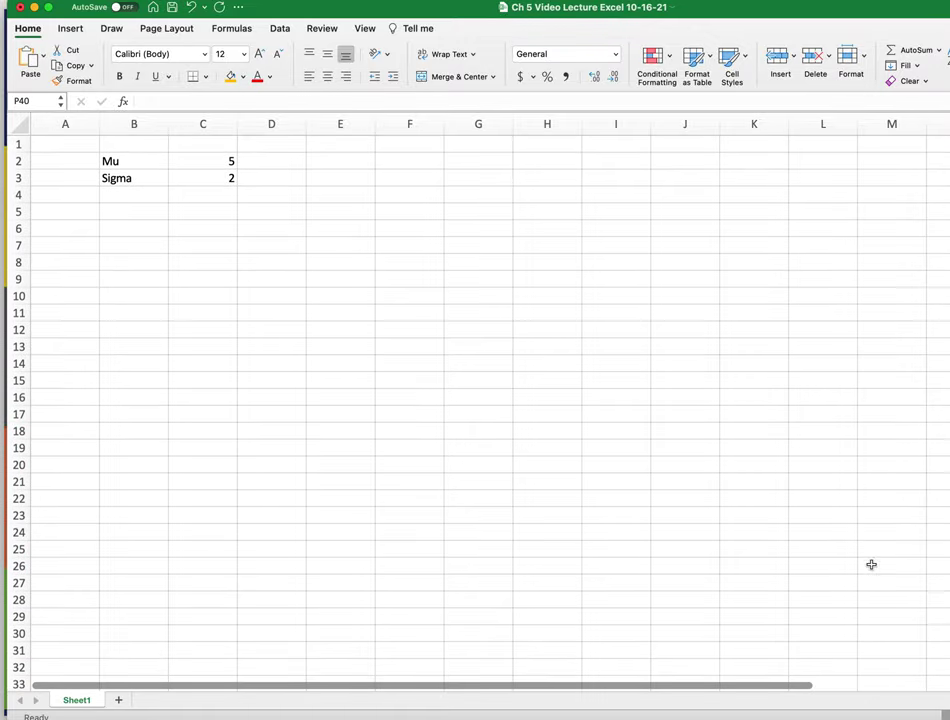
pyautogui.scroll(3, 475, 400)
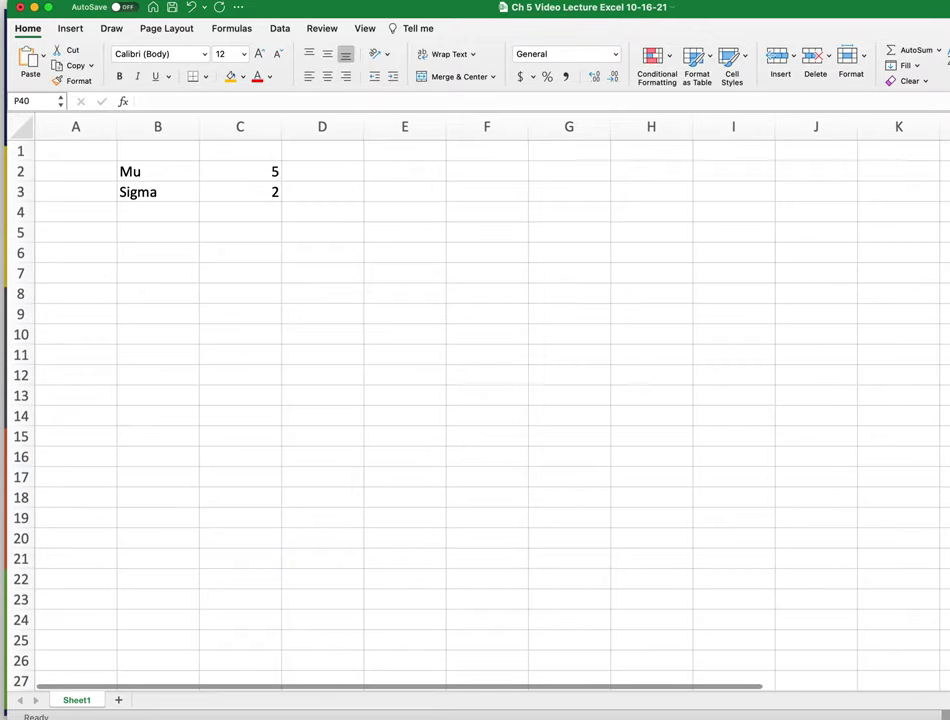
pyautogui.click(172, 227)
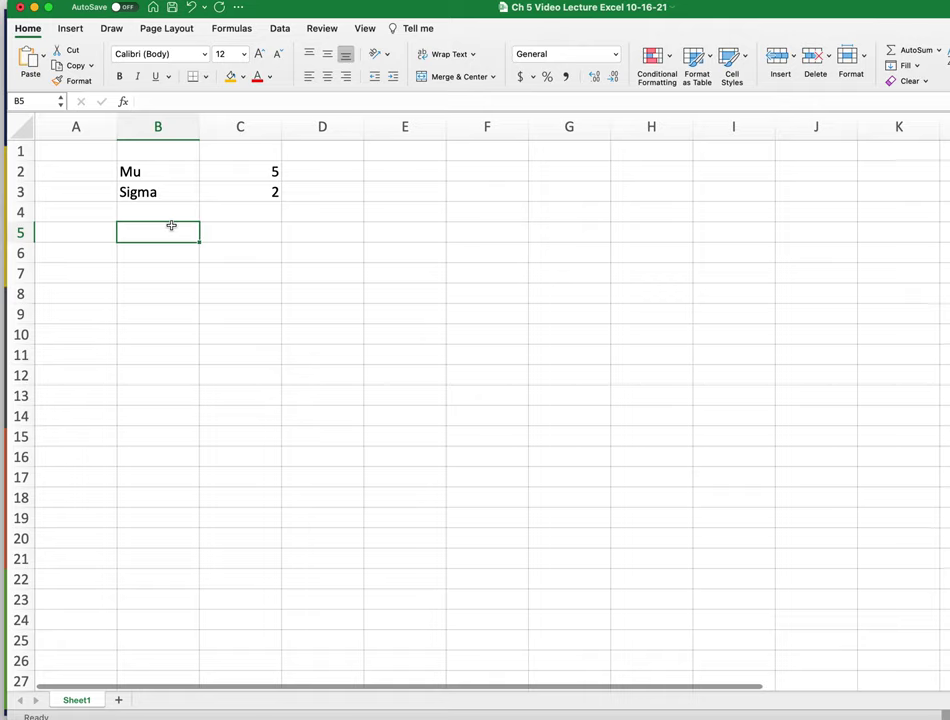
pyautogui.write('x')
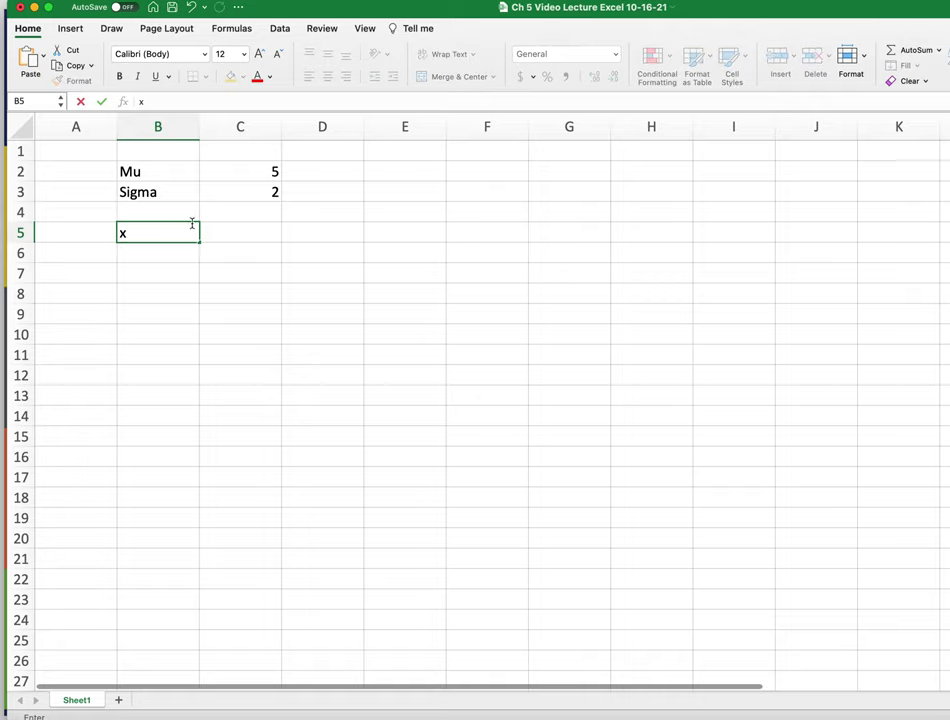
# Fill the Mu and Sigma values in C2:C3 with orange and apply all borders to B2:C3
pyautogui.click(240, 171)
pyautogui.moveTo(240, 171); pyautogui.dragTo(240, 191)
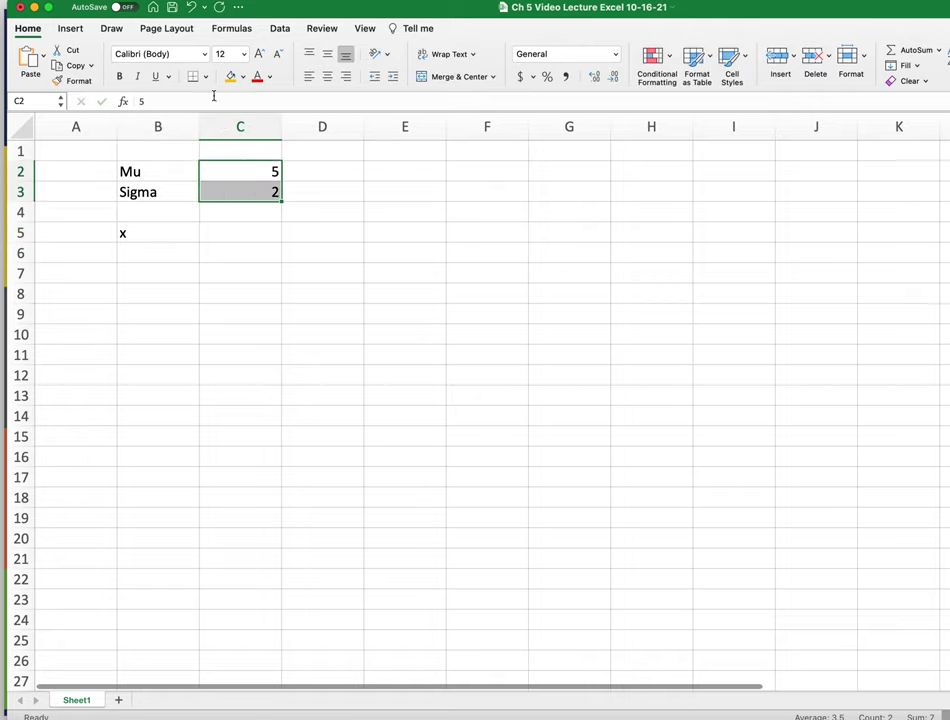
pyautogui.click(233, 77)
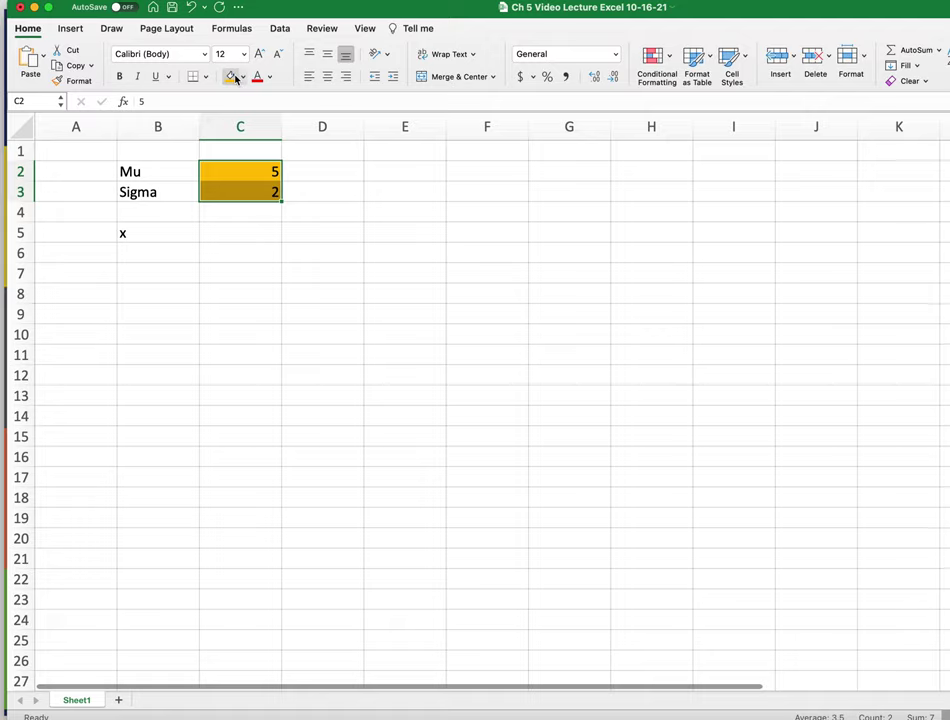
pyautogui.click(229, 258)
pyautogui.moveTo(153, 168); pyautogui.dragTo(233, 188)
pyautogui.click(206, 77)
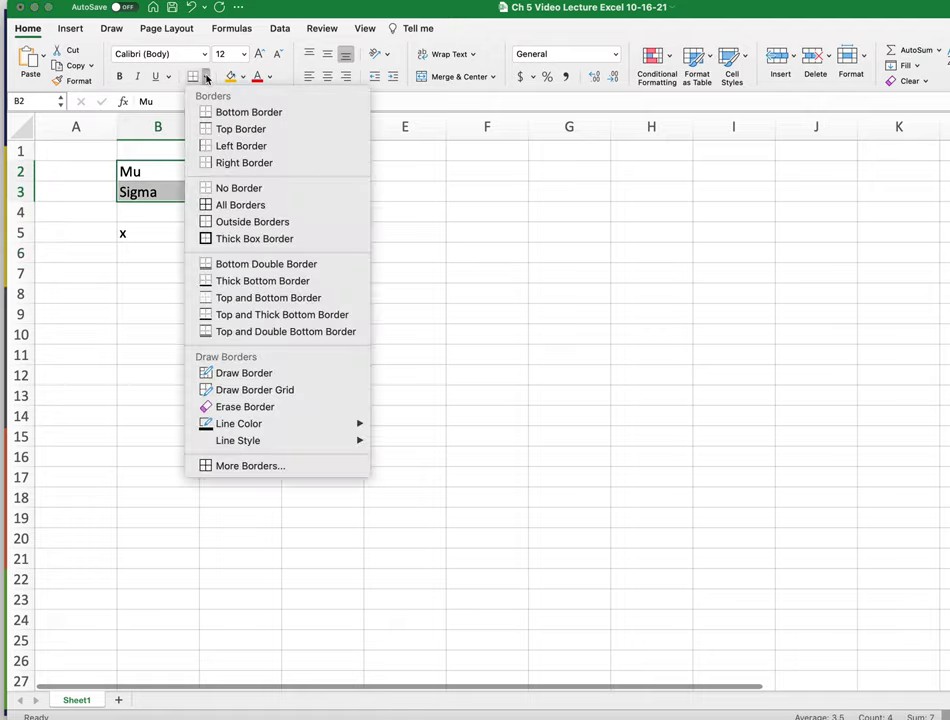
pyautogui.click(222, 205)
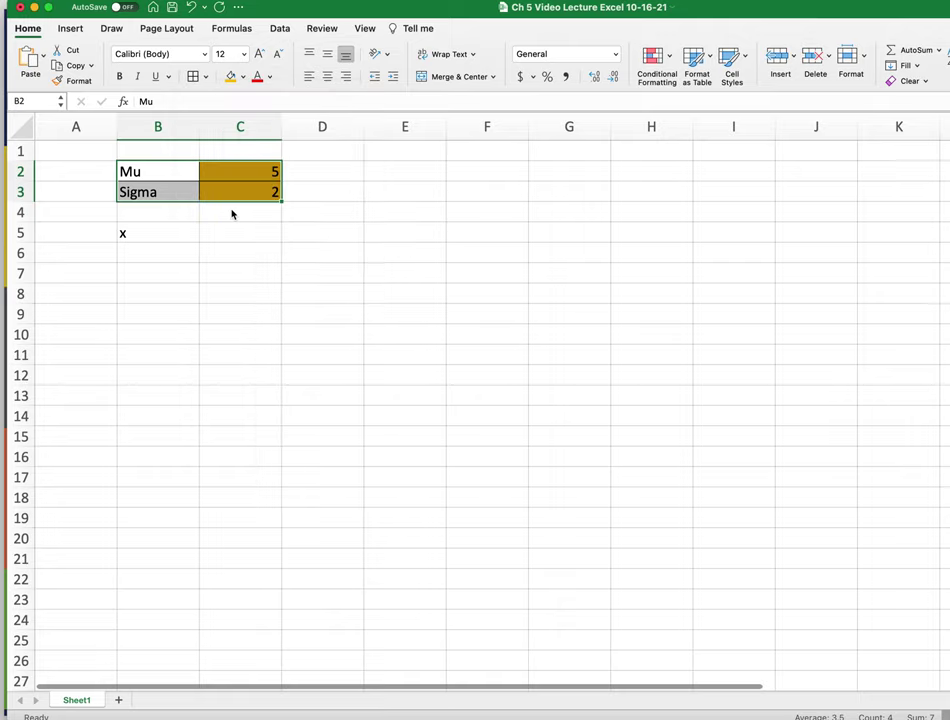
# Fill the x value cell C5 with the lightest green theme color
pyautogui.click(224, 234)
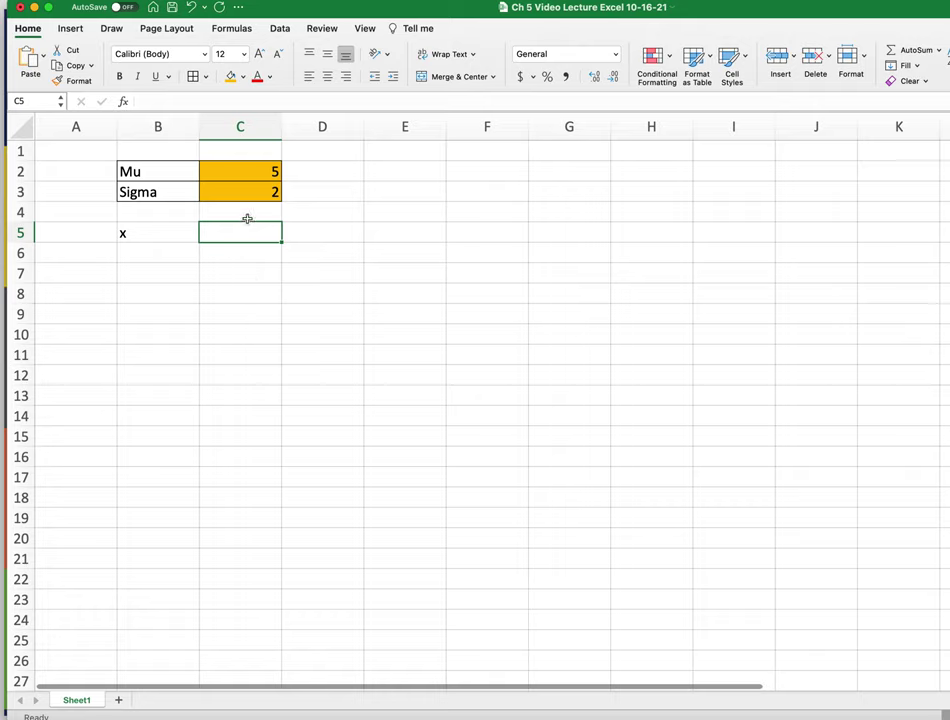
pyautogui.click(243, 80)
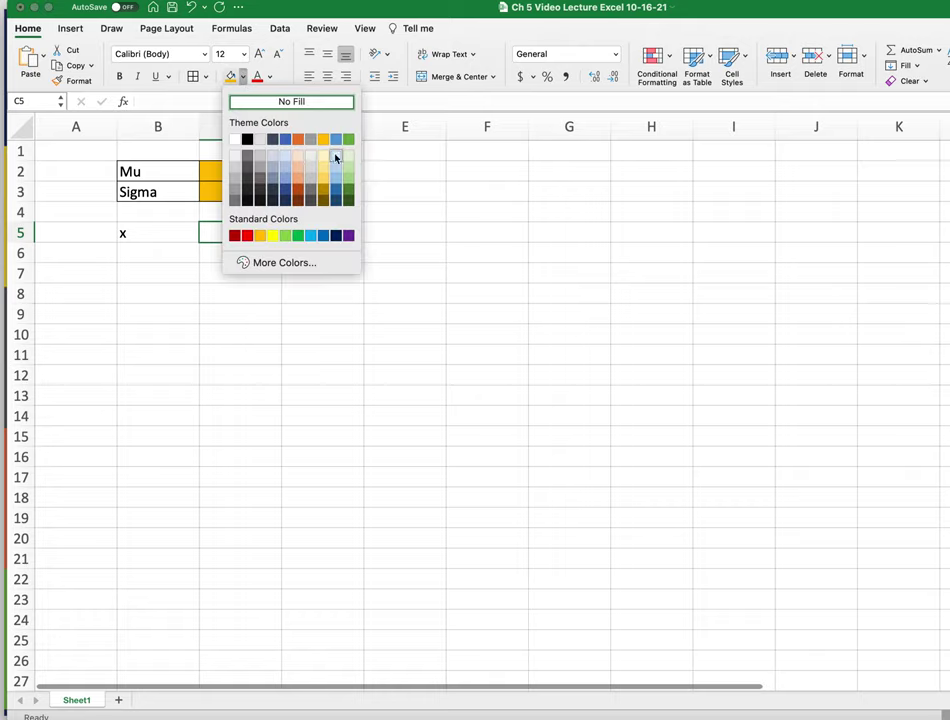
pyautogui.click(347, 157)
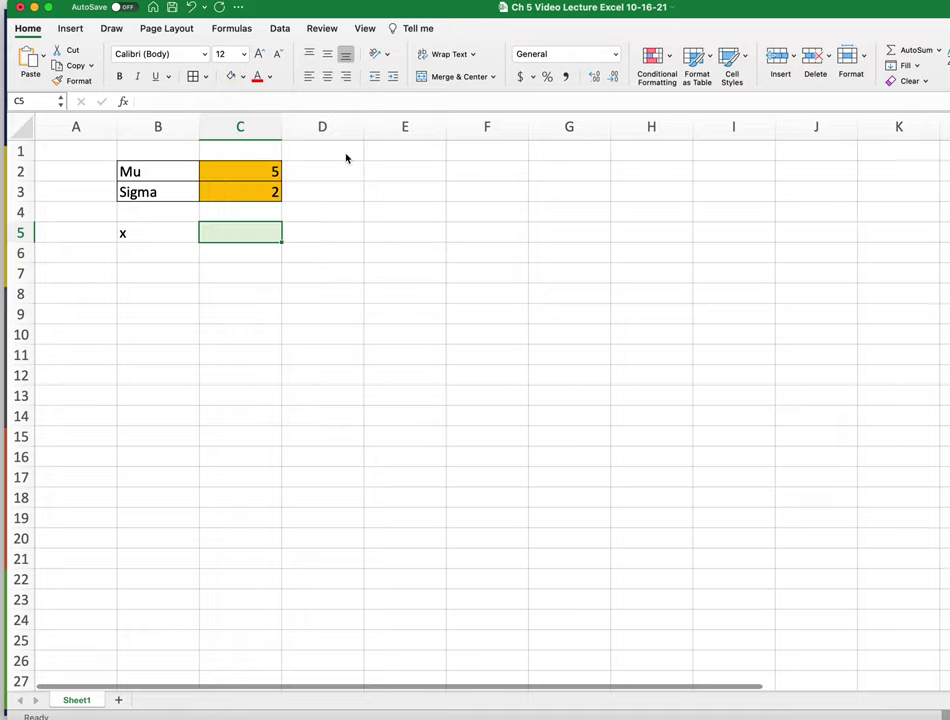
pyautogui.click(129, 236)
pyautogui.moveTo(129, 236); pyautogui.dragTo(227, 233)
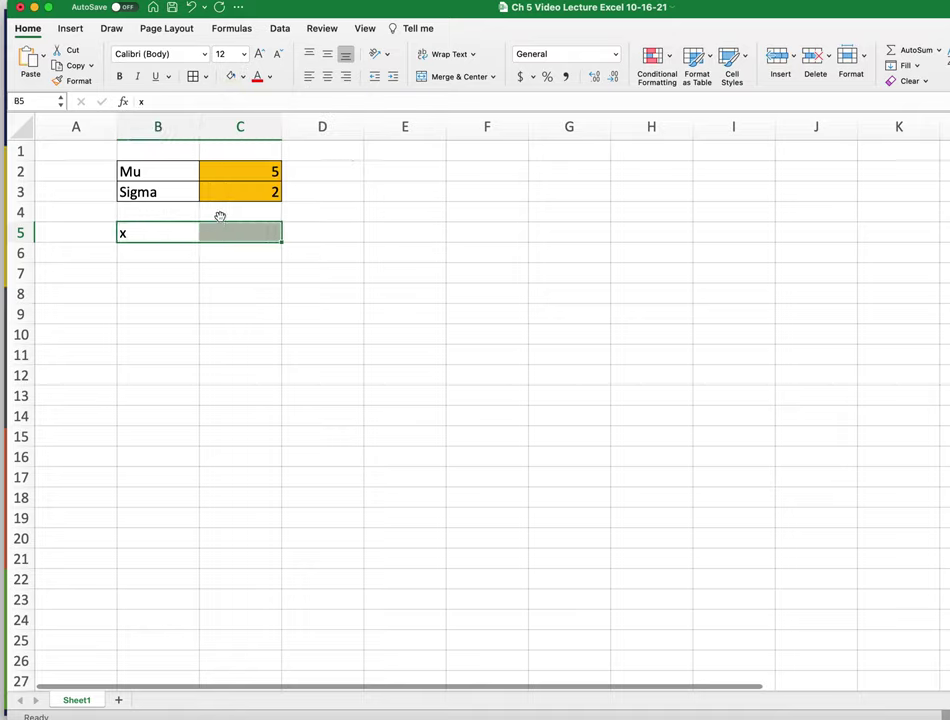
# Enter the label z in cell B6 and fill the adjacent cell C6 with yellow
pyautogui.click(158, 255)
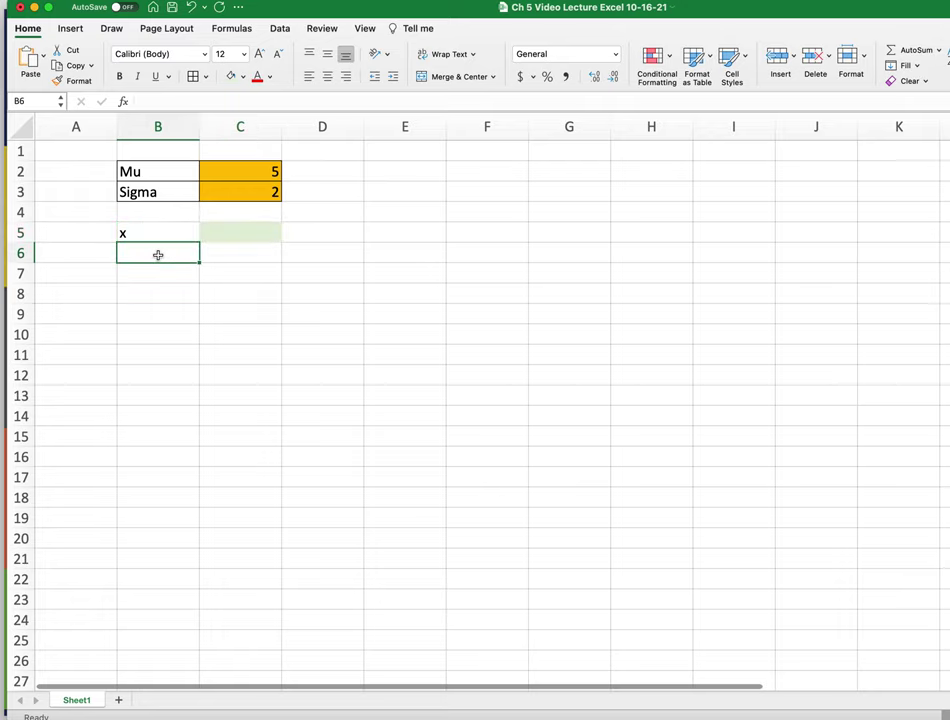
pyautogui.write('Z')
pyautogui.press('BackSpace')
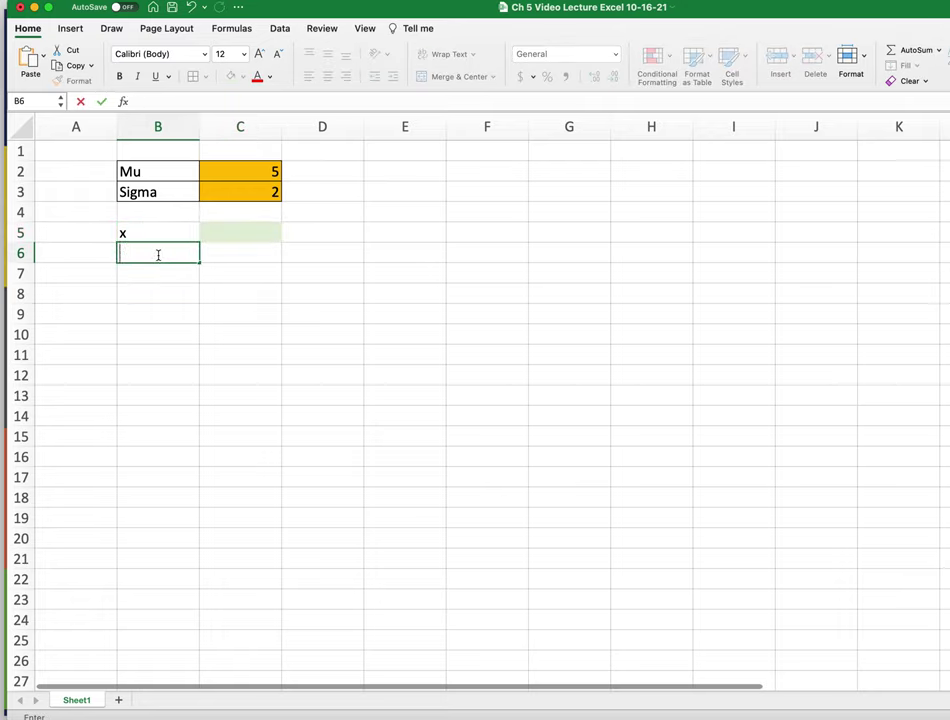
pyautogui.write('z')
pyautogui.press('Tab')
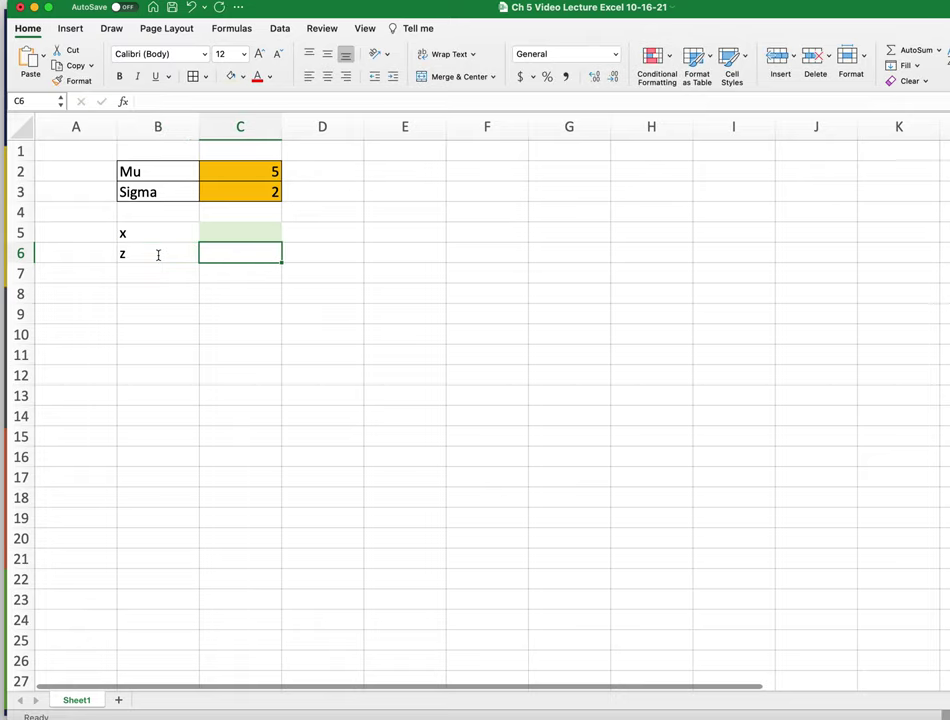
pyautogui.click(243, 77)
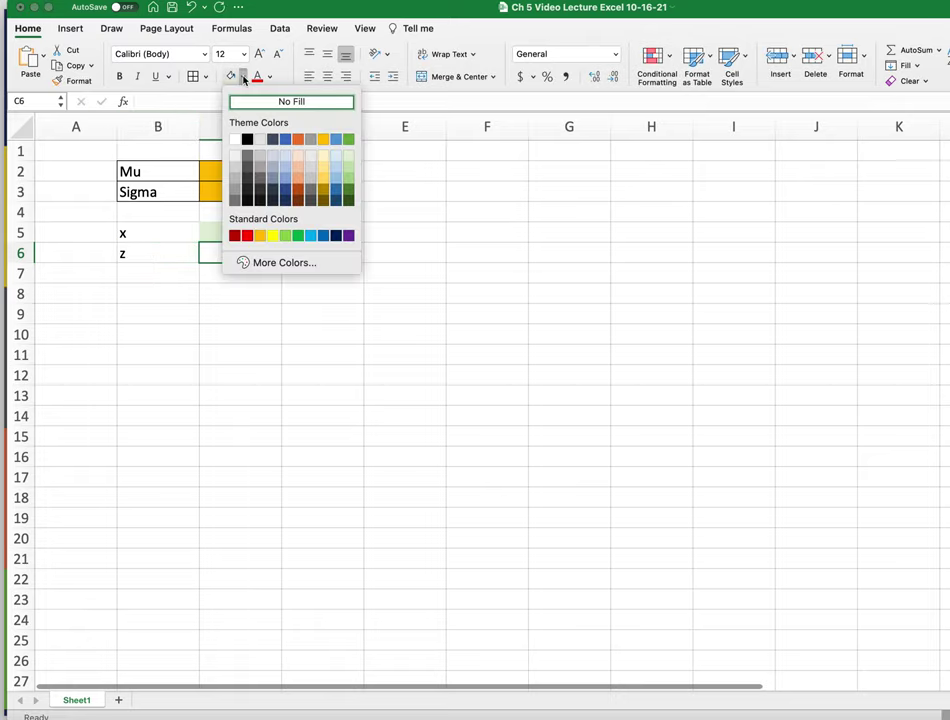
pyautogui.click(272, 236)
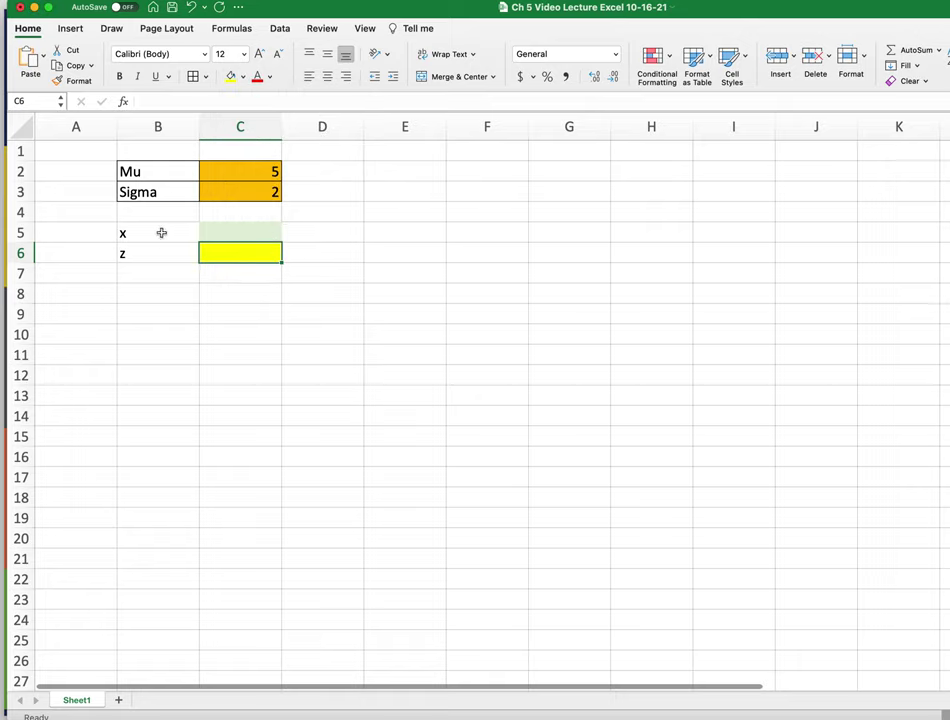
# Apply all borders to the x and z block in B5:C6
pyautogui.moveTo(161, 233); pyautogui.dragTo(205, 249)
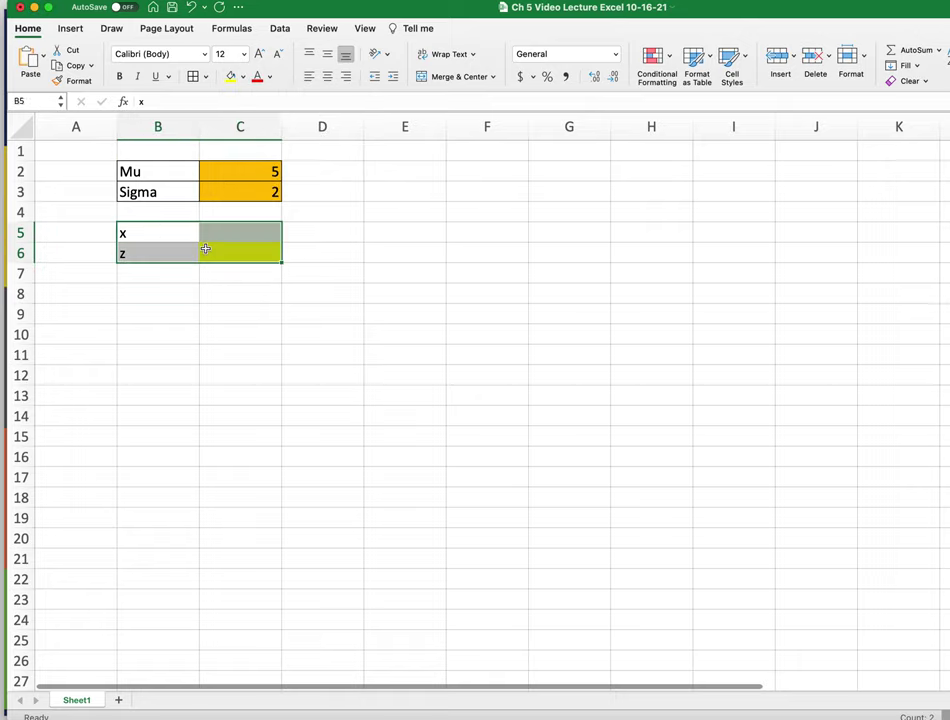
pyautogui.click(193, 78)
pyautogui.click(261, 452)
# Enter 10 as the x value in C5 and calculate z in C6 with the formula =(C5-C2)/C3
pyautogui.click(247, 238)
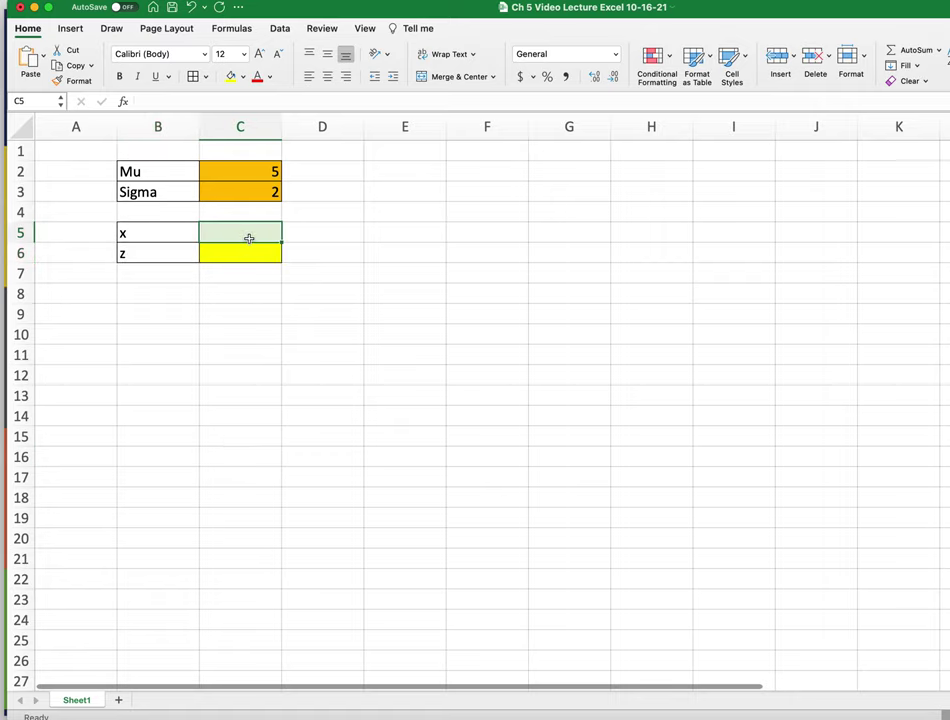
pyautogui.write('10')
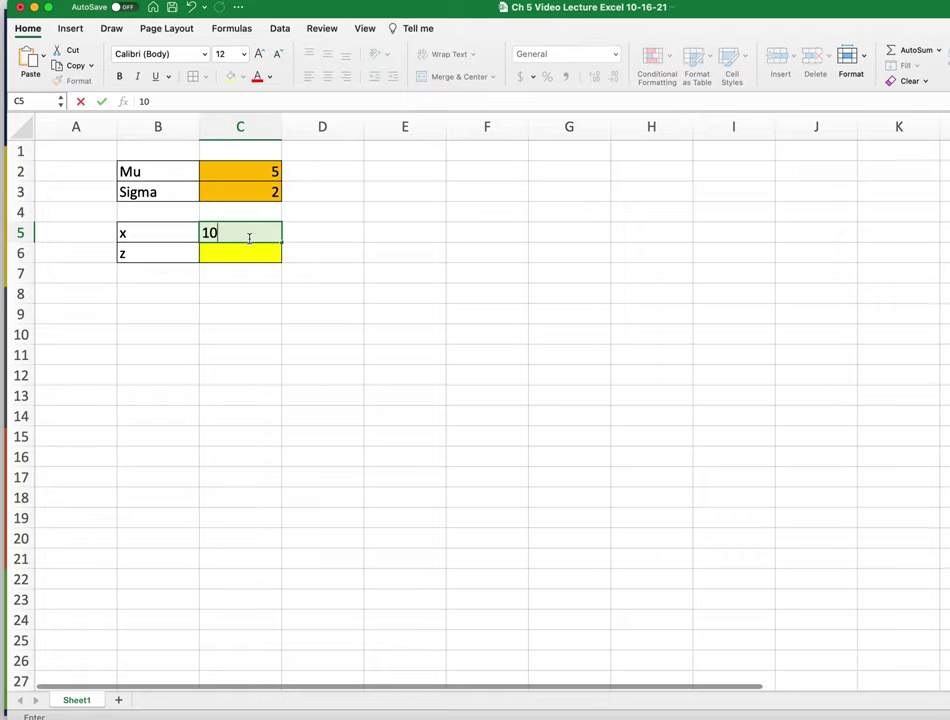
pyautogui.click(248, 254)
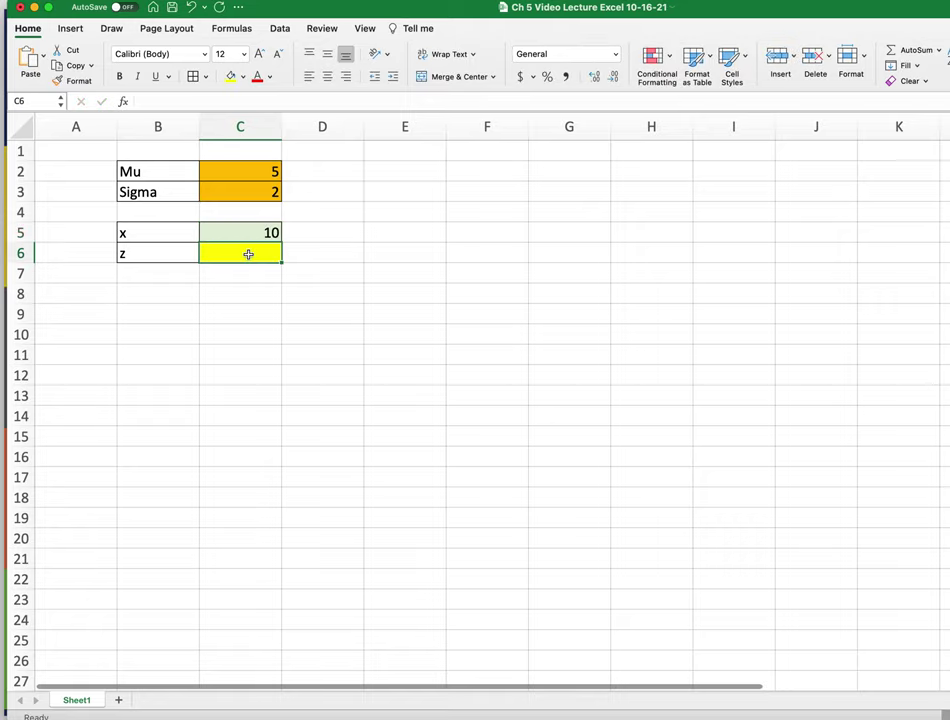
pyautogui.write('=(')
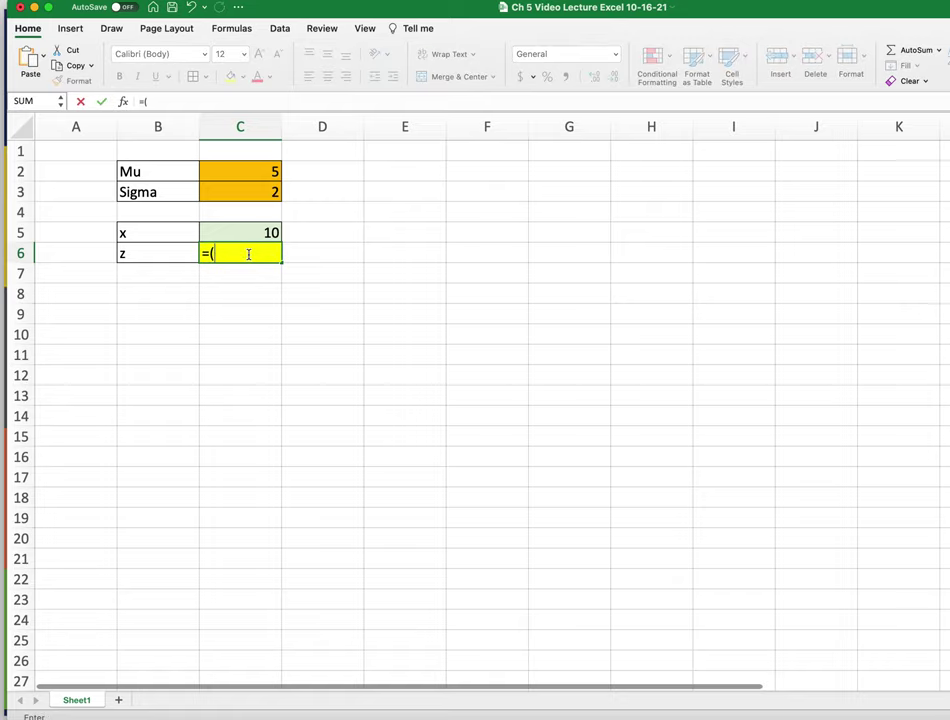
pyautogui.press('Up')
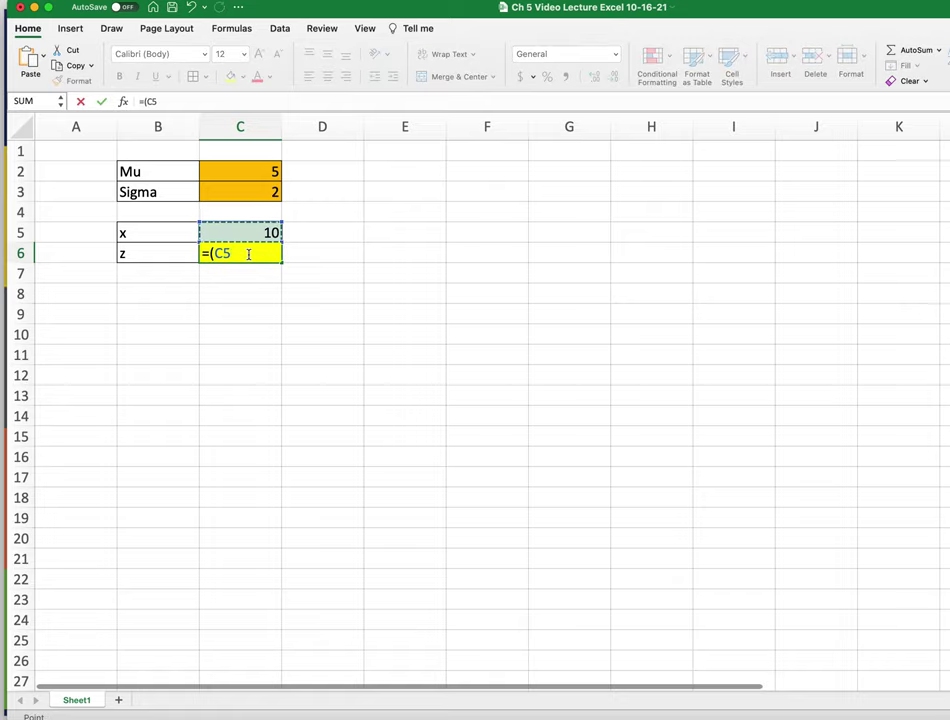
pyautogui.write('-')
pyautogui.click(260, 168)
pyautogui.write(')')
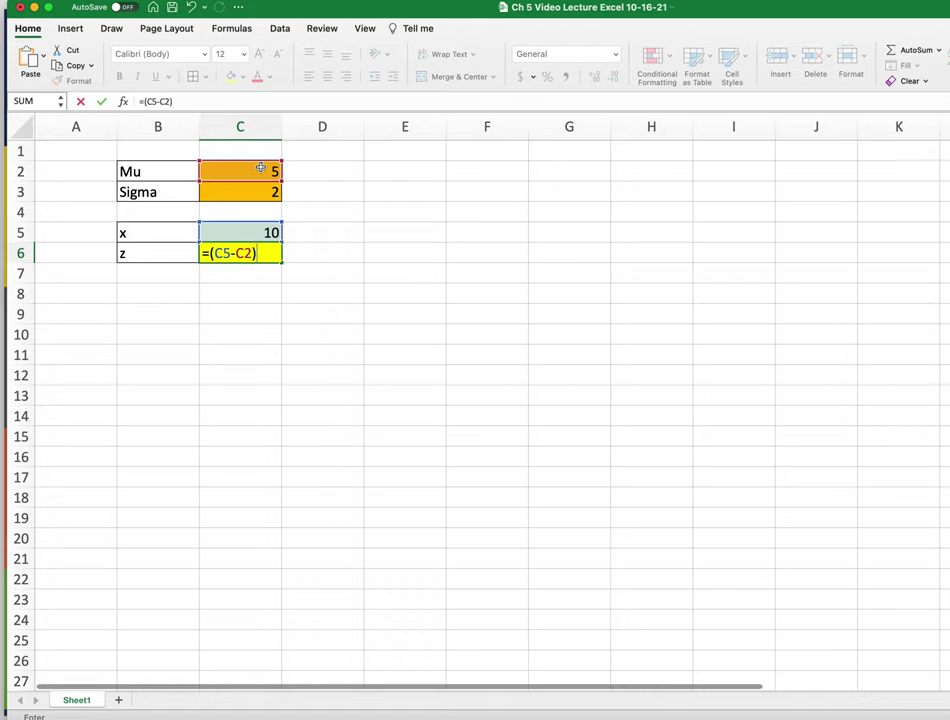
pyautogui.write('/')
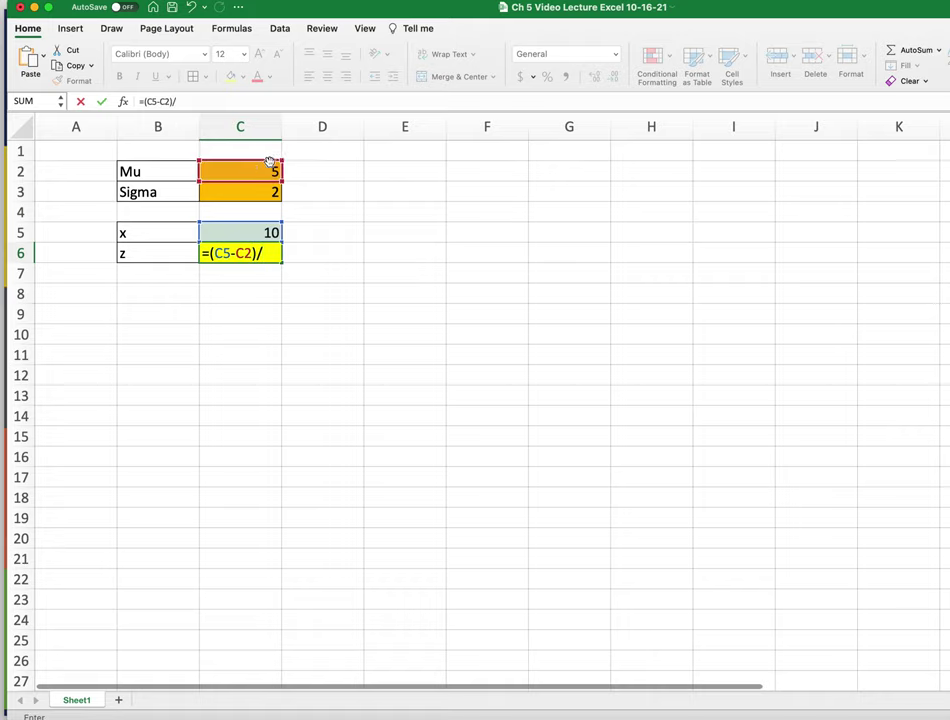
pyautogui.click(275, 193)
pyautogui.press('Return')
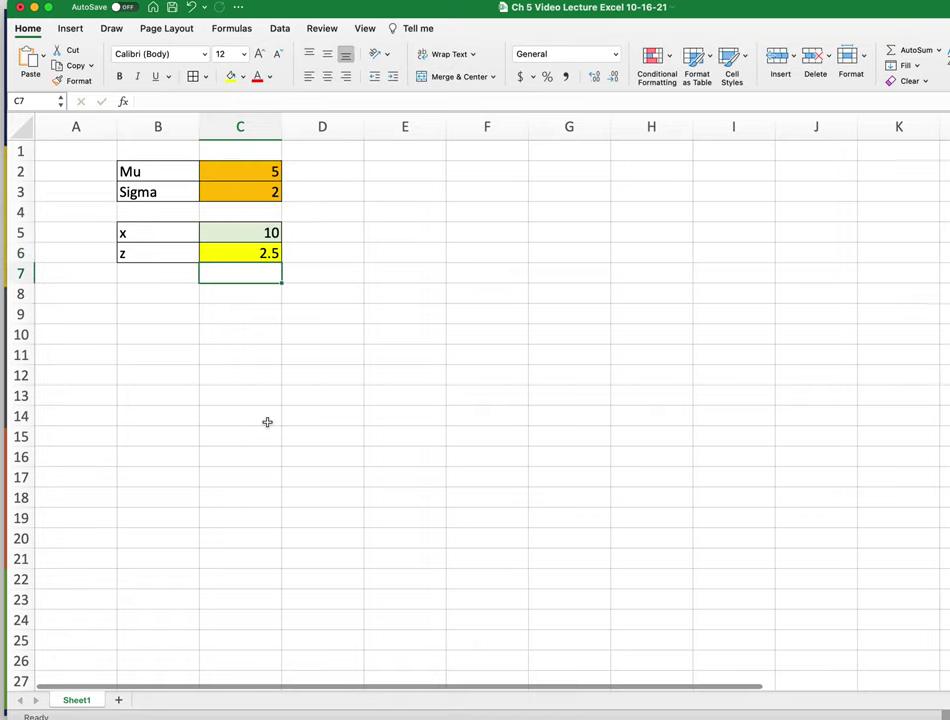
# Test the z formula with a negative x value of -4 and a second one of -2 in C5
pyautogui.click(248, 232)
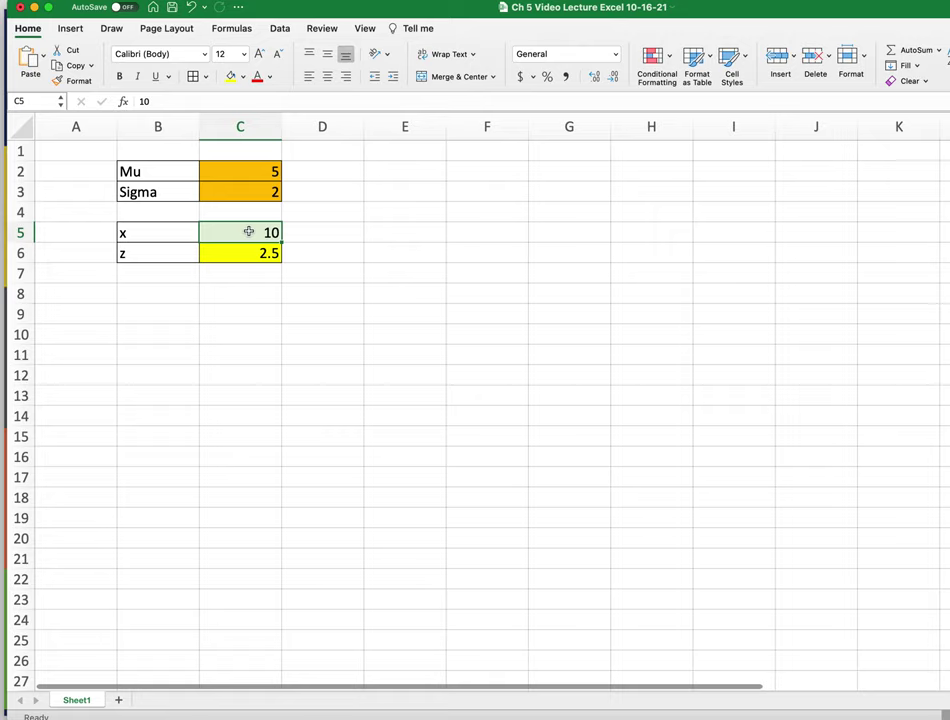
pyautogui.write('-')
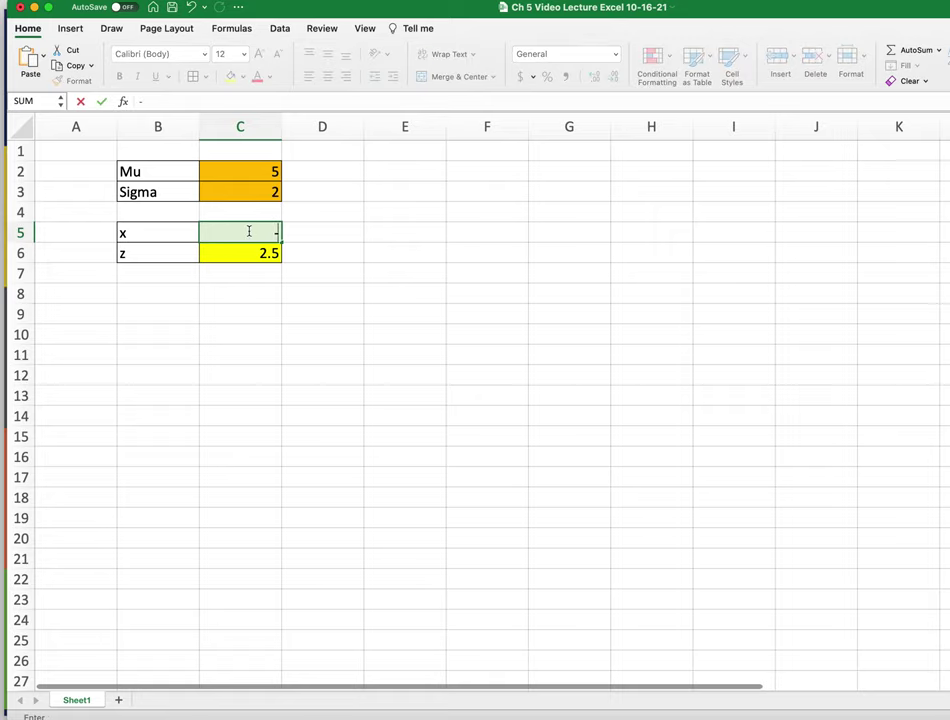
pyautogui.write('4')
pyautogui.press('Return')
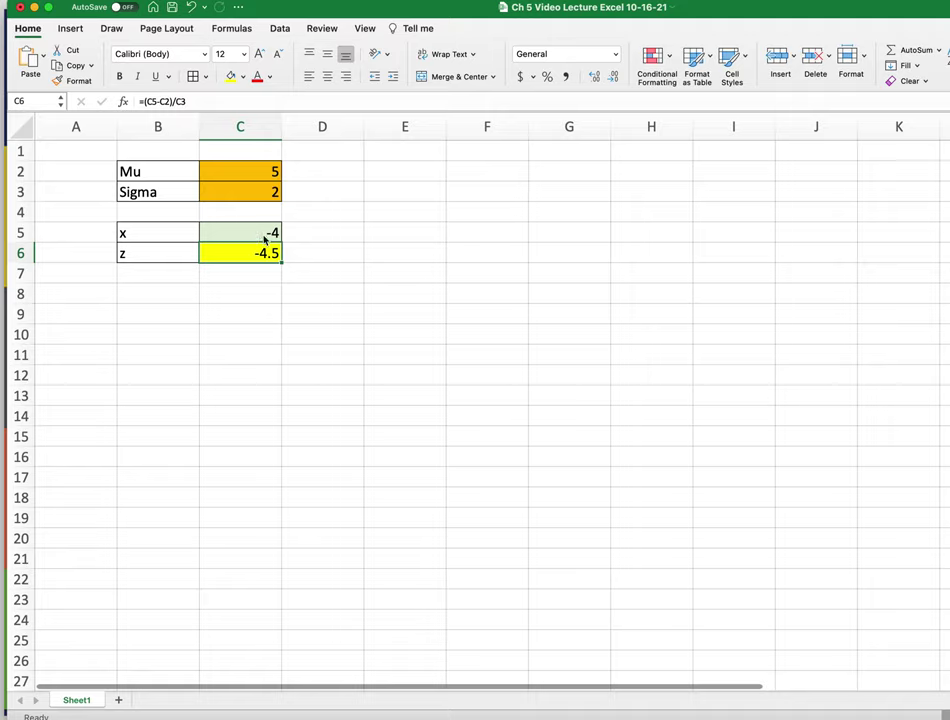
pyautogui.click(271, 232)
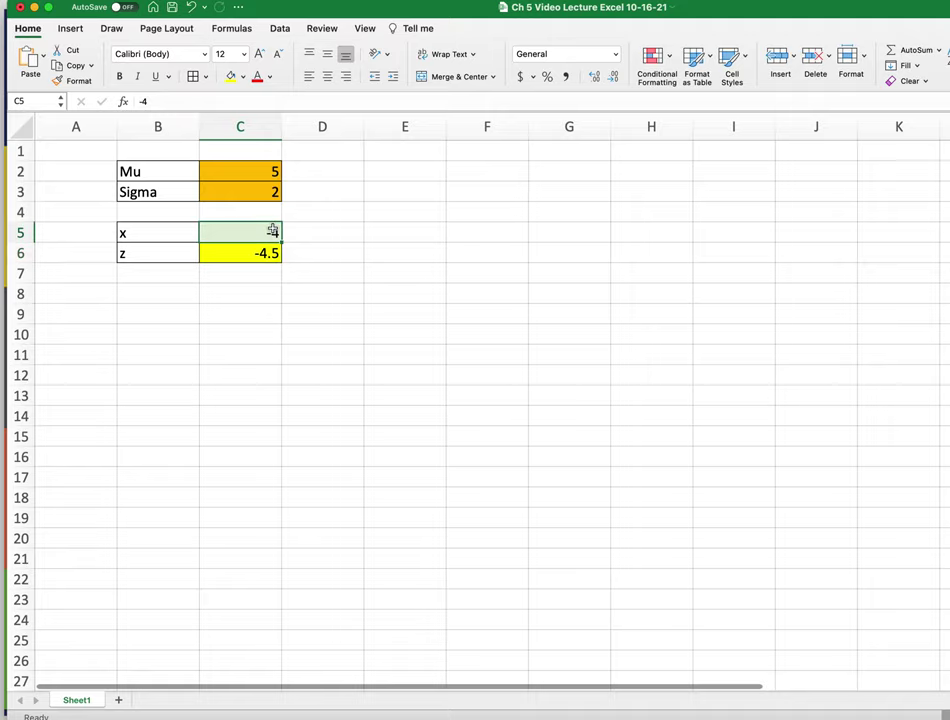
pyautogui.write('-2')
pyautogui.press('Return')
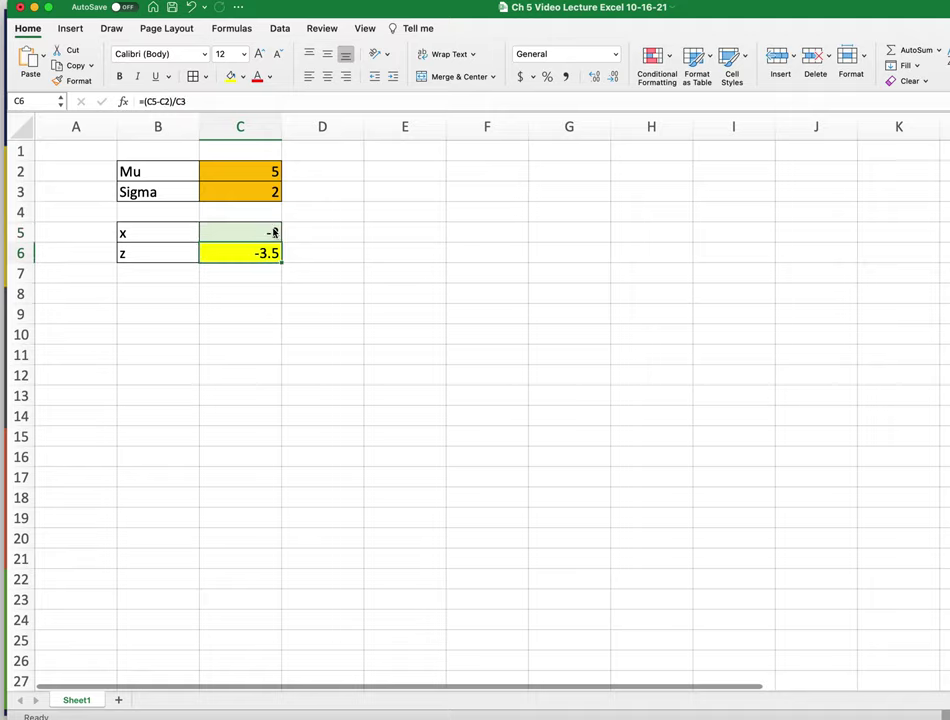
pyautogui.press('Return')
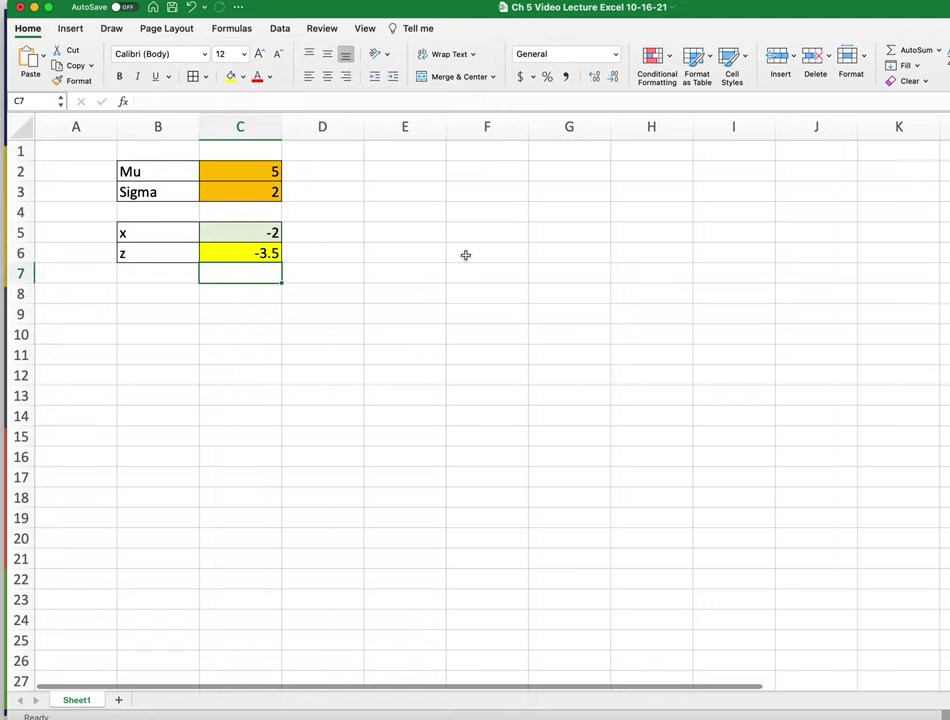
# Recalculate z for an x value of 3 and again for 7.5 in C5
pyautogui.click(270, 231)
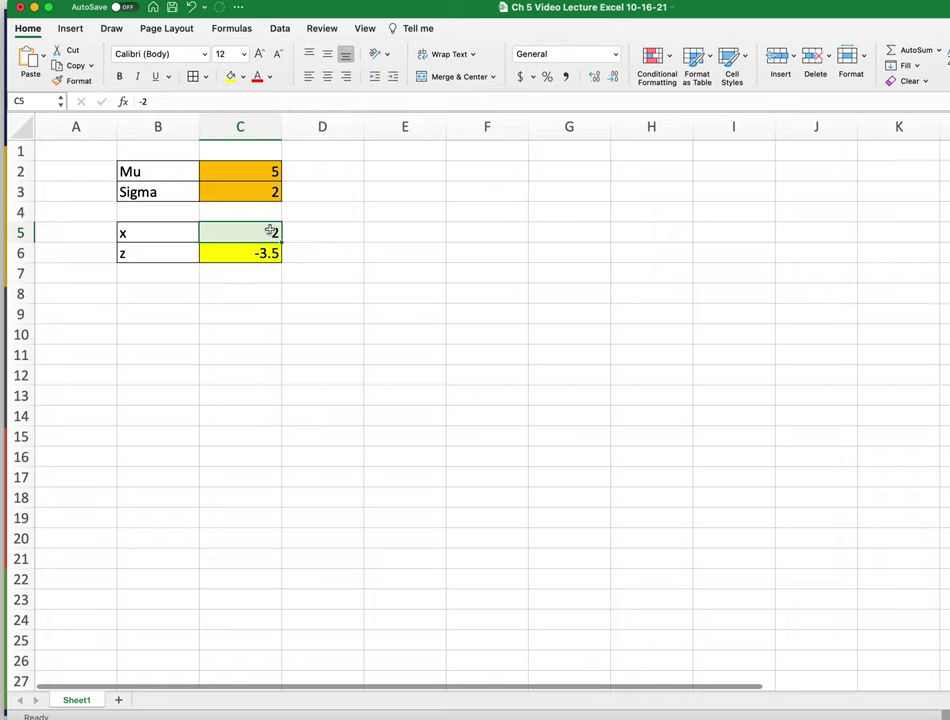
pyautogui.write('3')
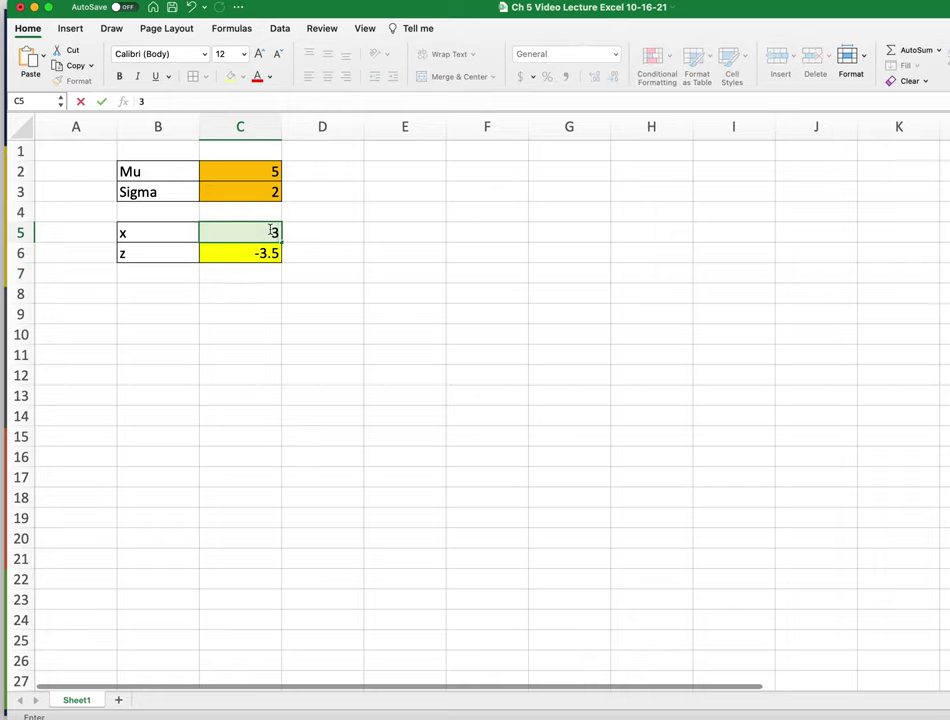
pyautogui.press('Return')
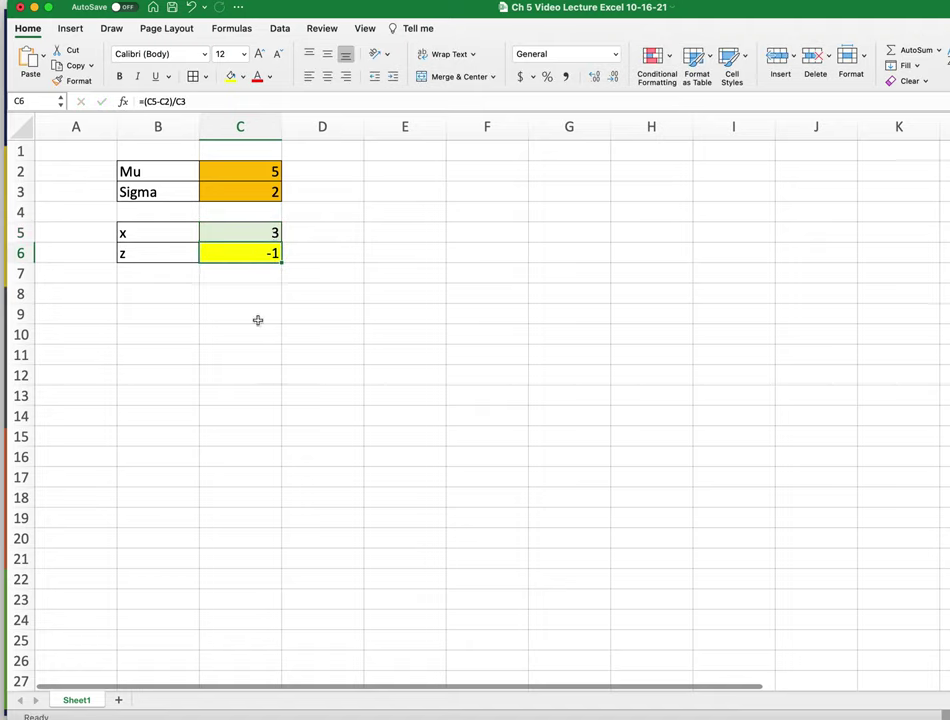
pyautogui.click(272, 231)
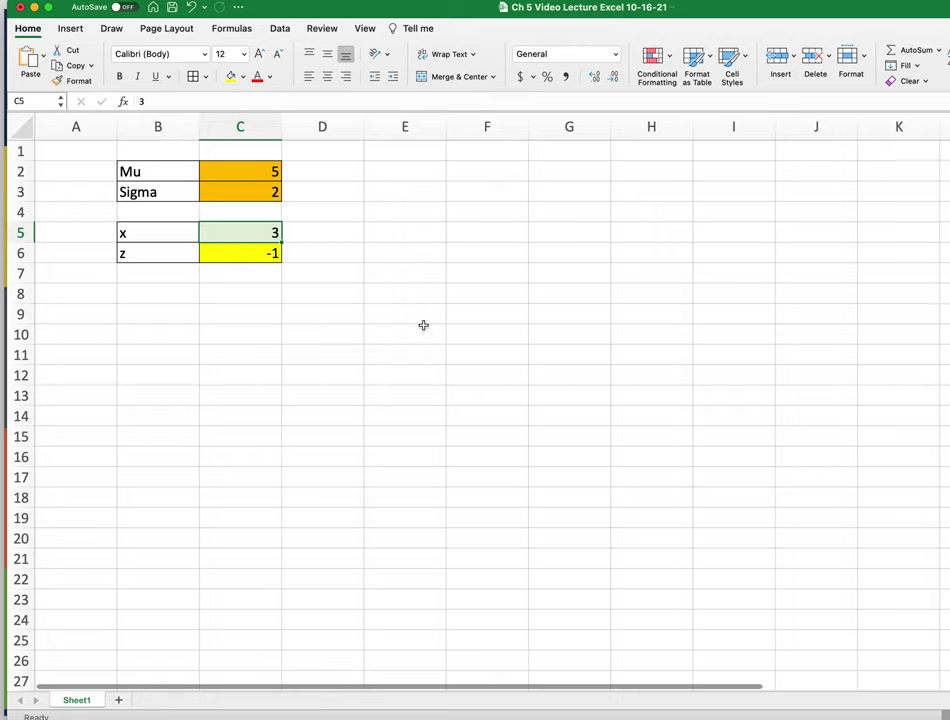
pyautogui.write('7.5')
pyautogui.press('Return')
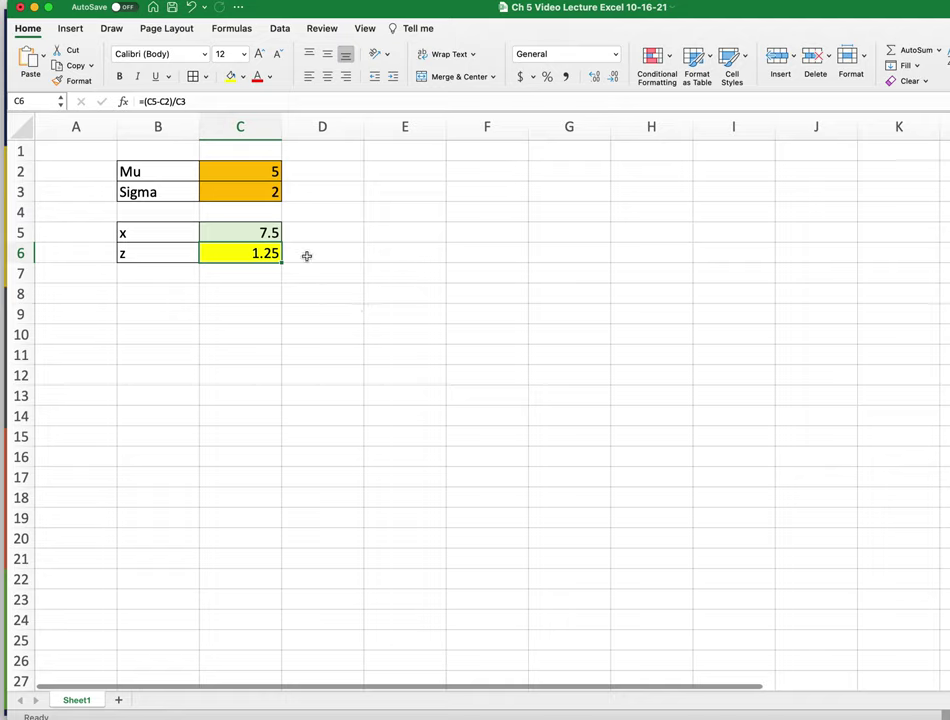
# Set Mu in C2 to 0 and Sigma in C3 to 1
pyautogui.click(263, 167)
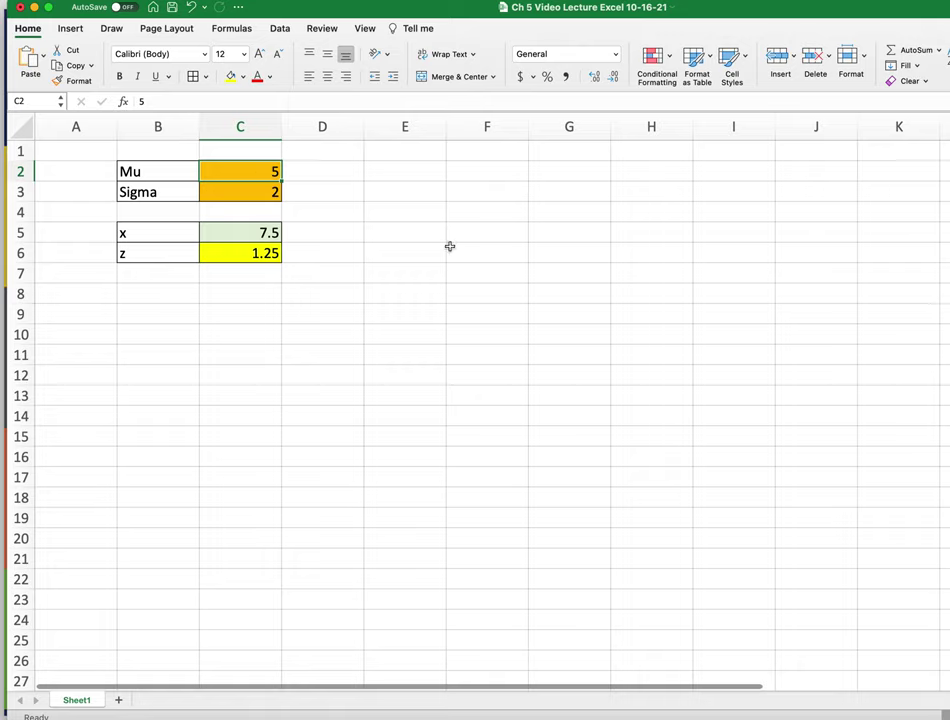
pyautogui.write('0')
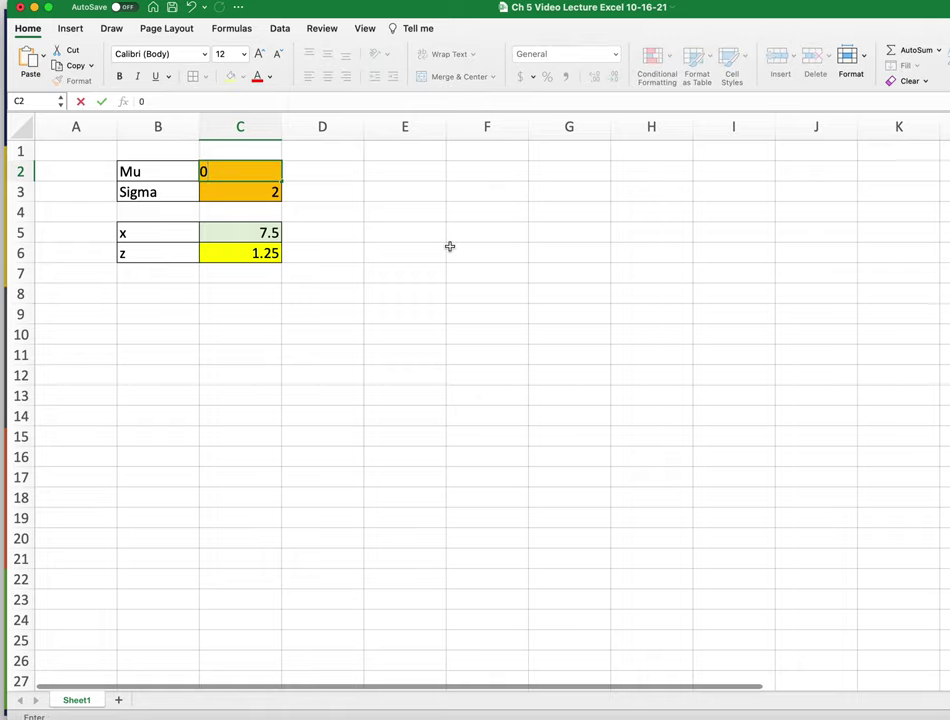
pyautogui.press('Return')
pyautogui.write('1')
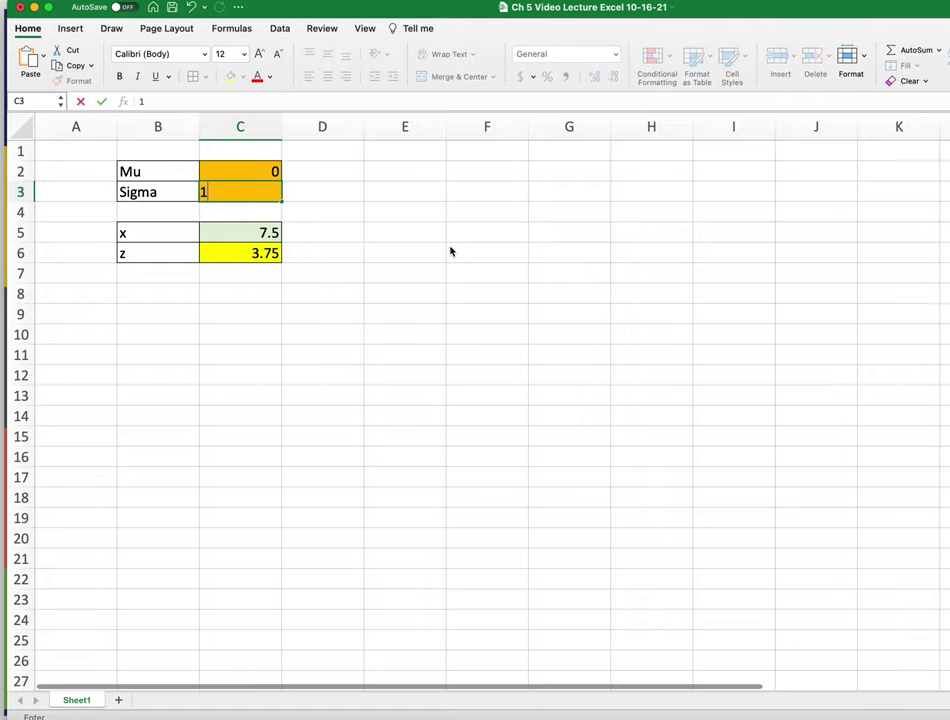
pyautogui.press('Return')
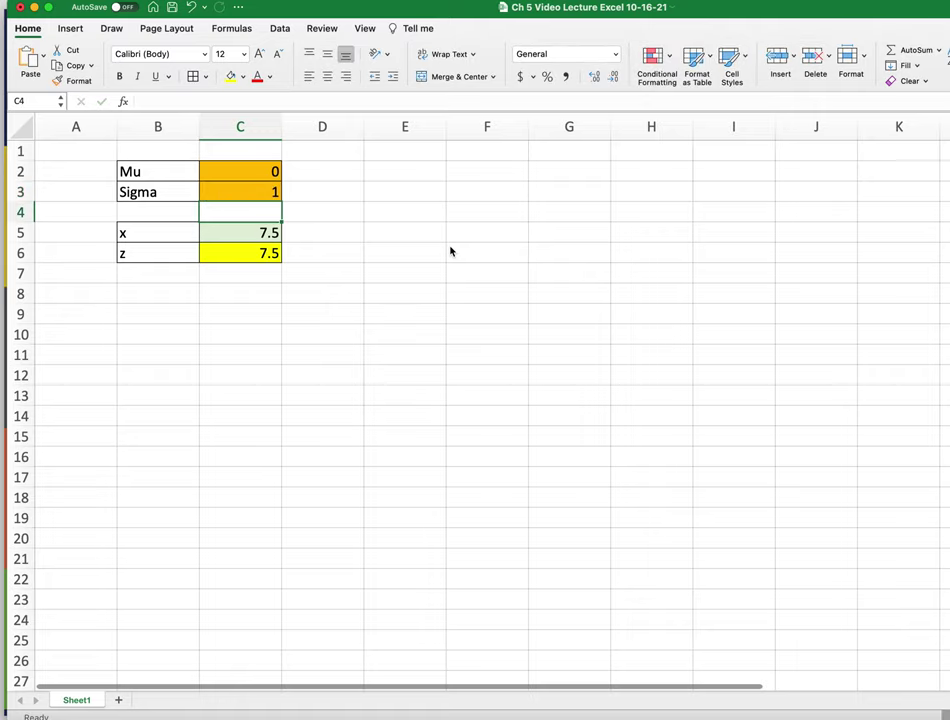
# Replace the x value in C5 with -5 to recalculate z
pyautogui.click(254, 233)
pyautogui.write('-5')
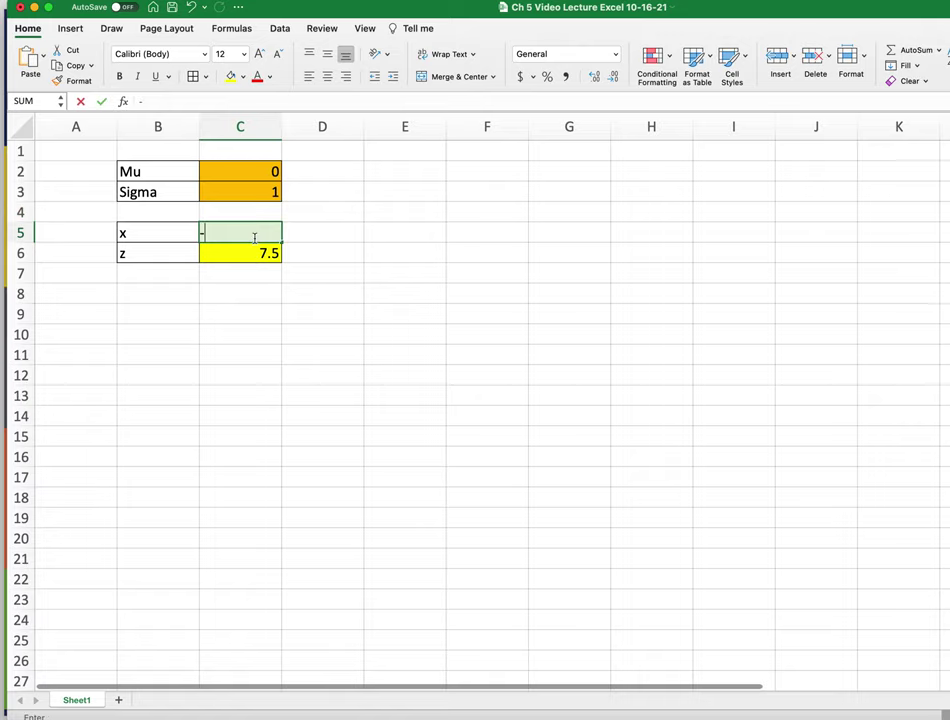
pyautogui.press('Return')
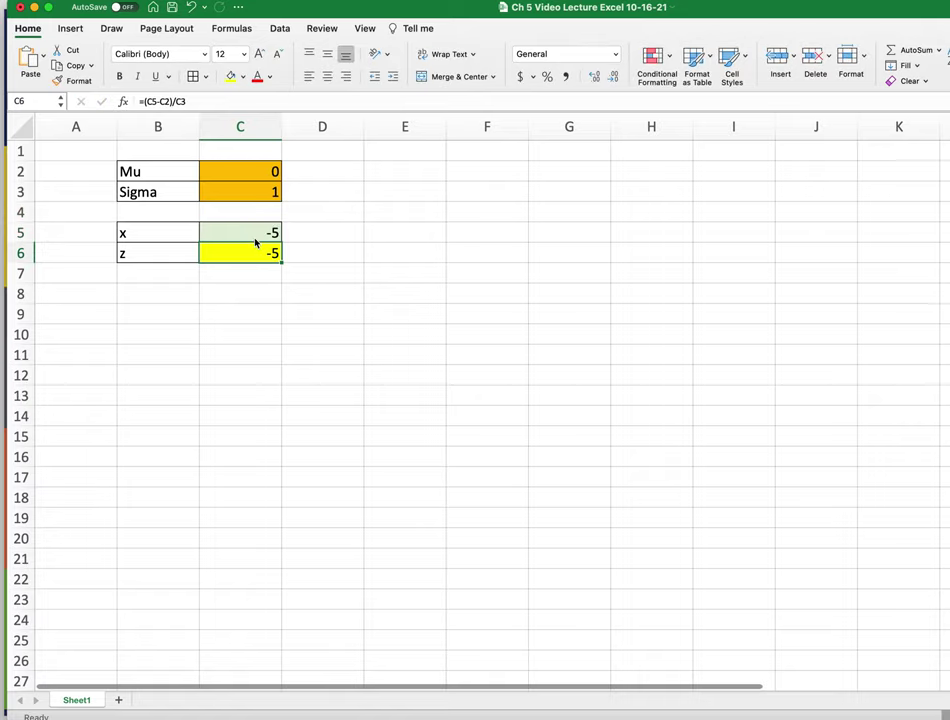
# Change Mu in C2 to 67 and Sigma in C3 to 2
pyautogui.click(268, 170)
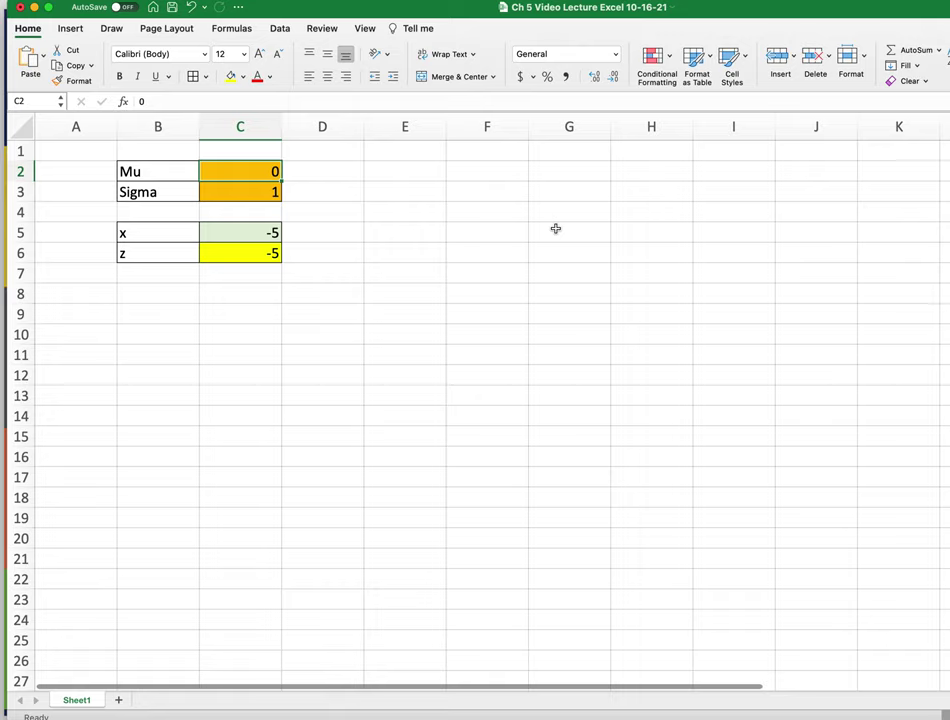
pyautogui.write('67')
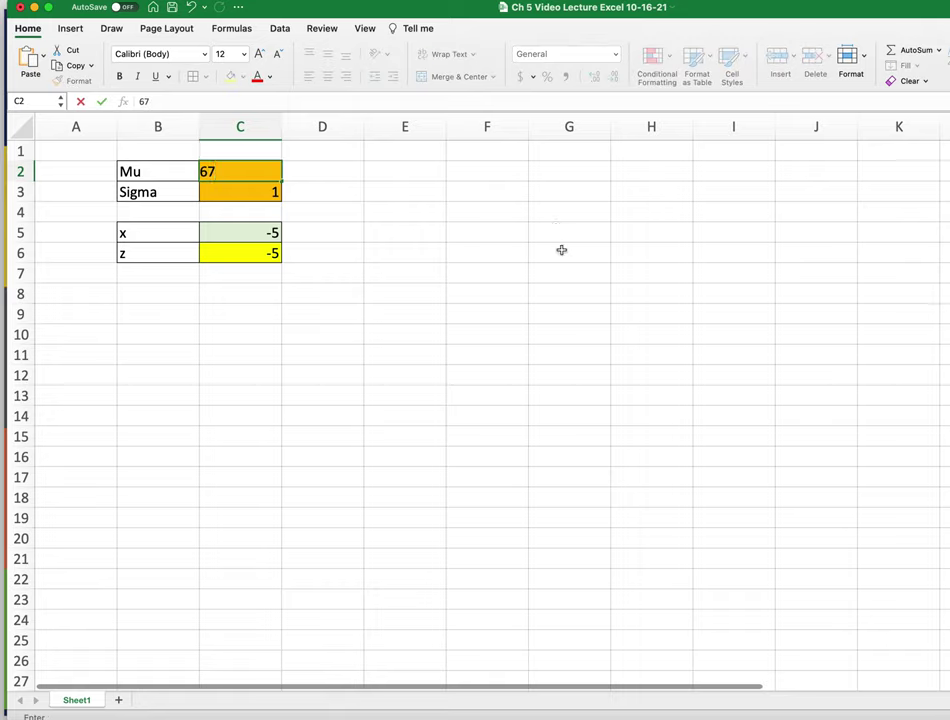
pyautogui.click(271, 188)
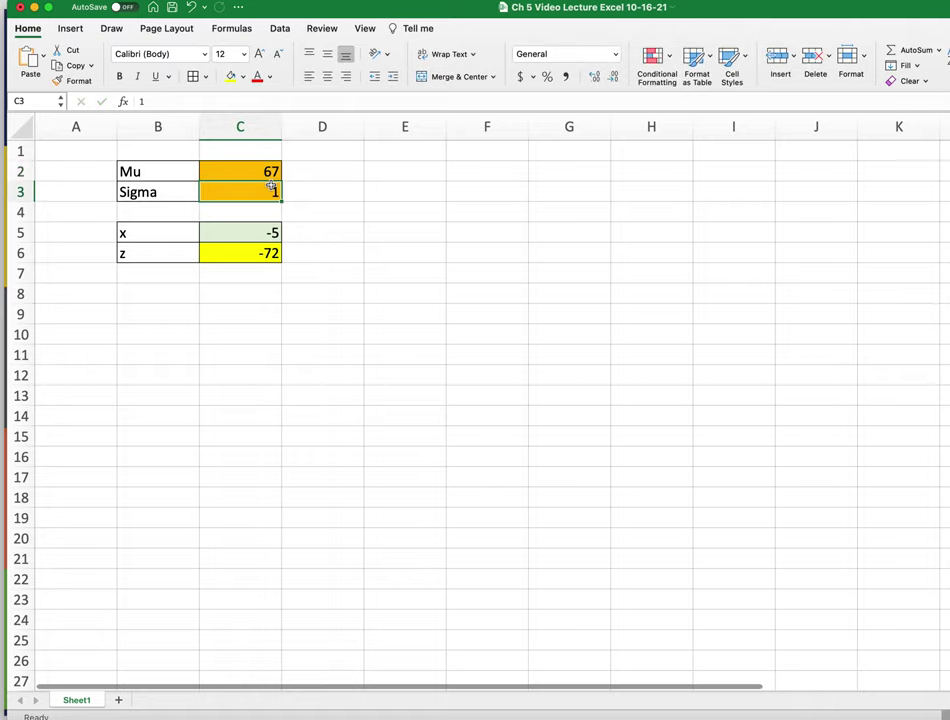
pyautogui.write('2')
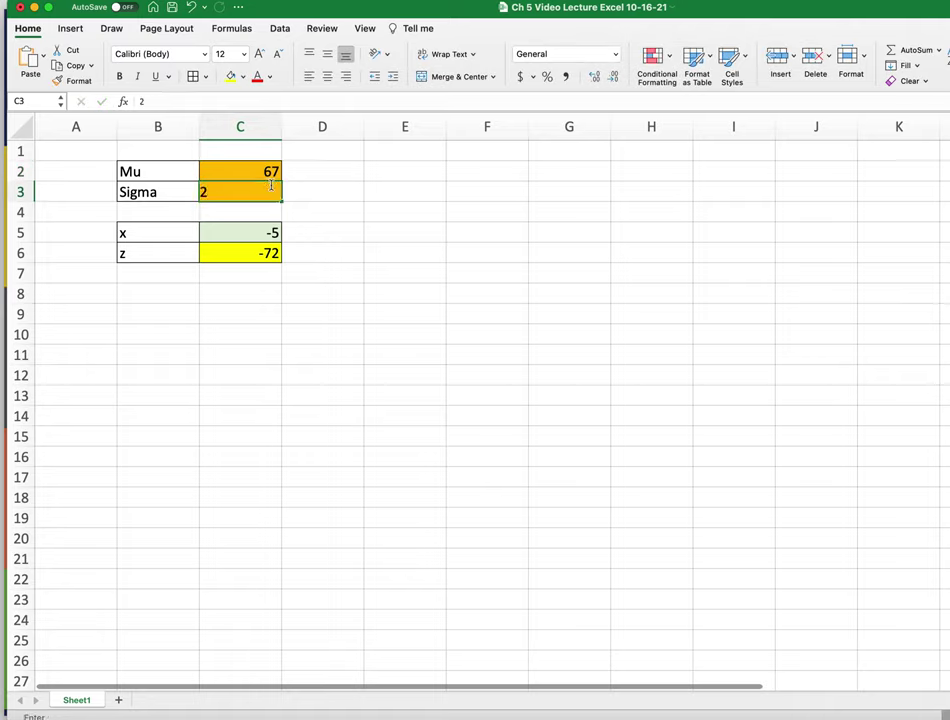
pyautogui.press('Return')
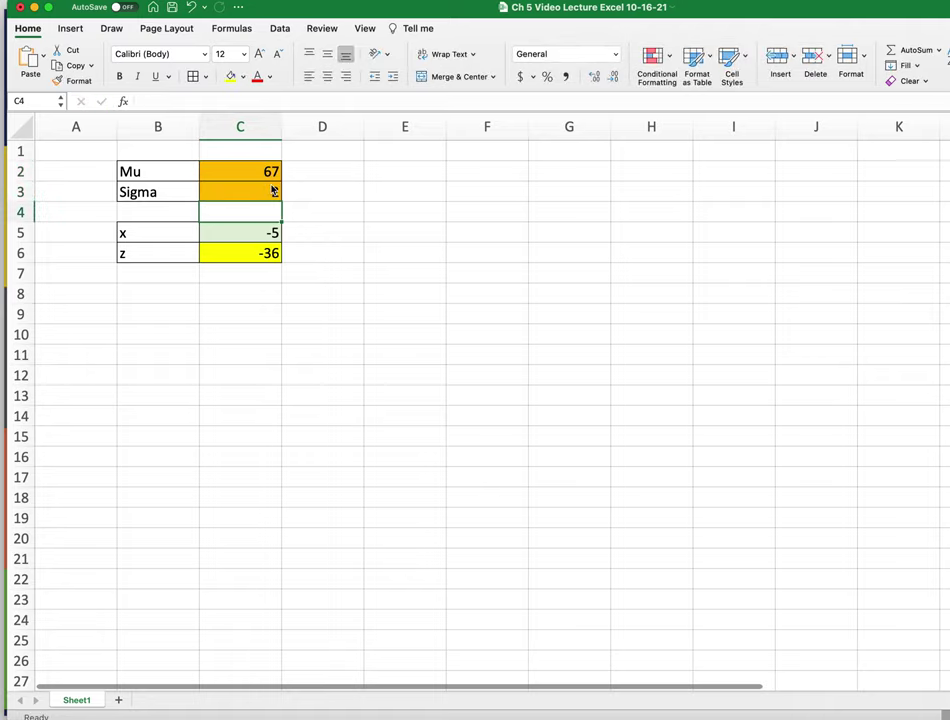
# Recalculate z for an x value of 72 and again for 77 in C5
pyautogui.click(272, 232)
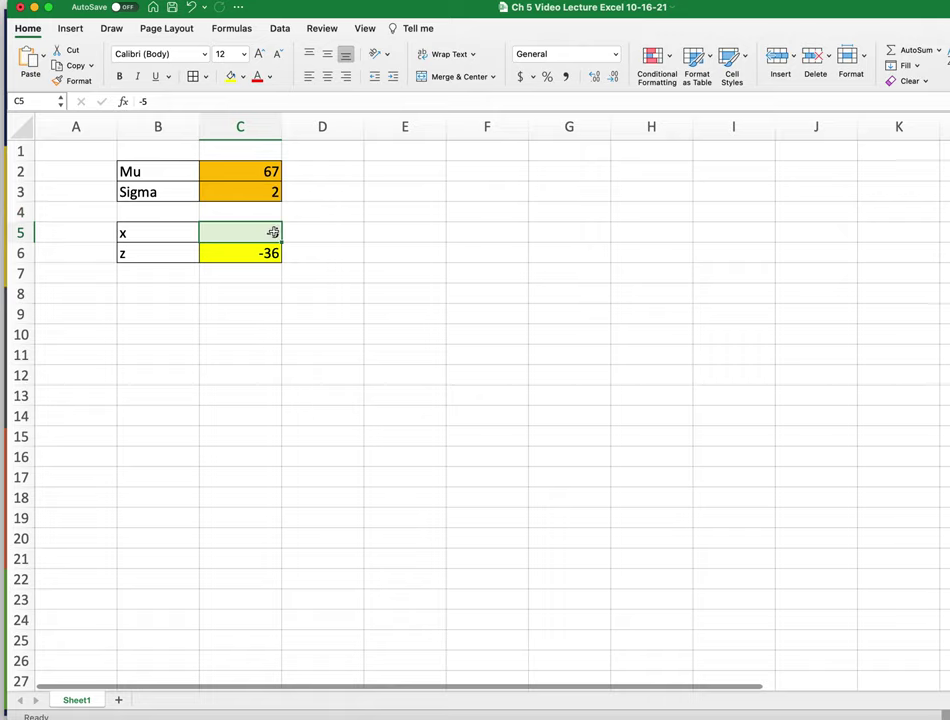
pyautogui.write('72')
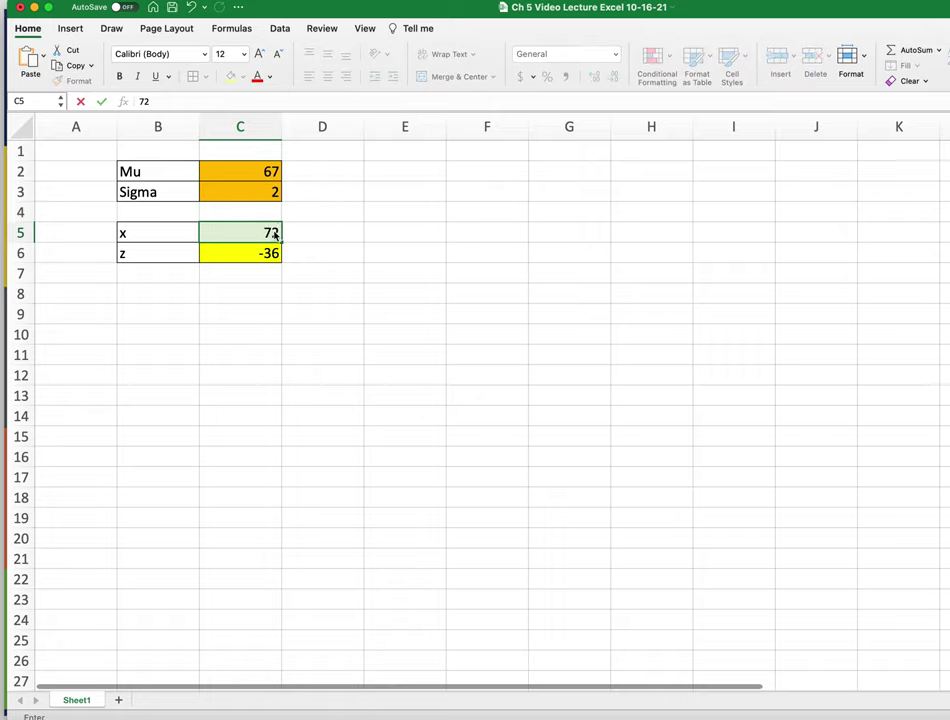
pyautogui.press('Return')
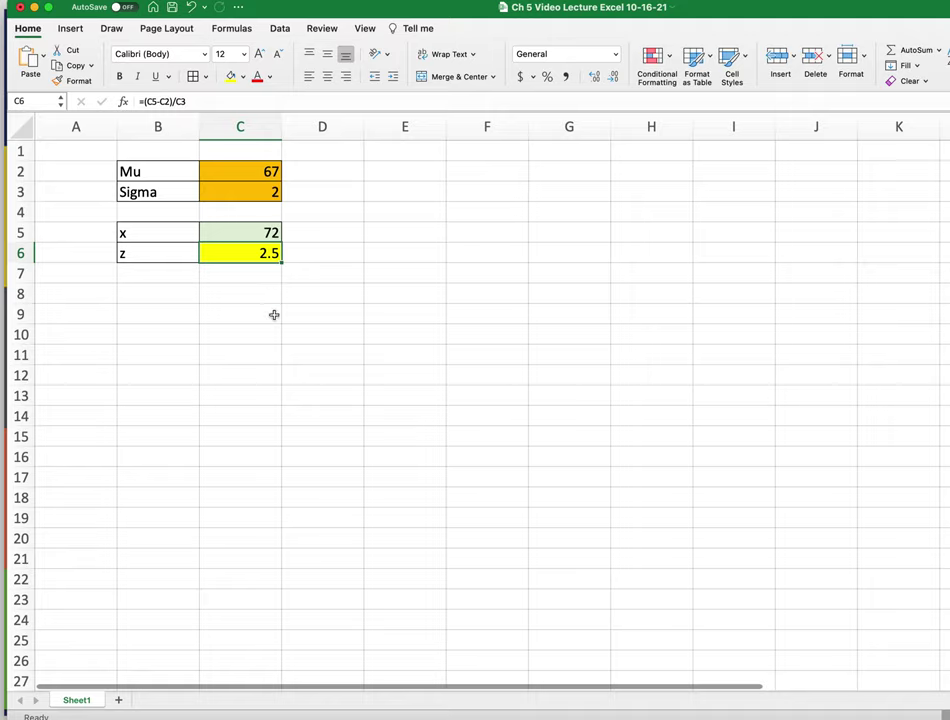
pyautogui.click(267, 231)
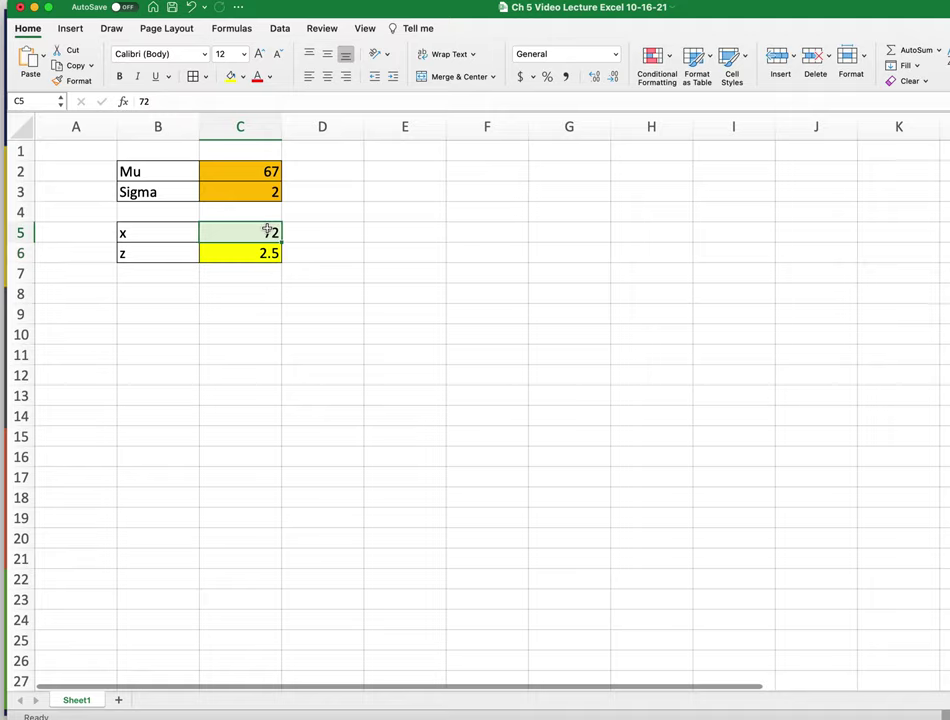
pyautogui.write('77')
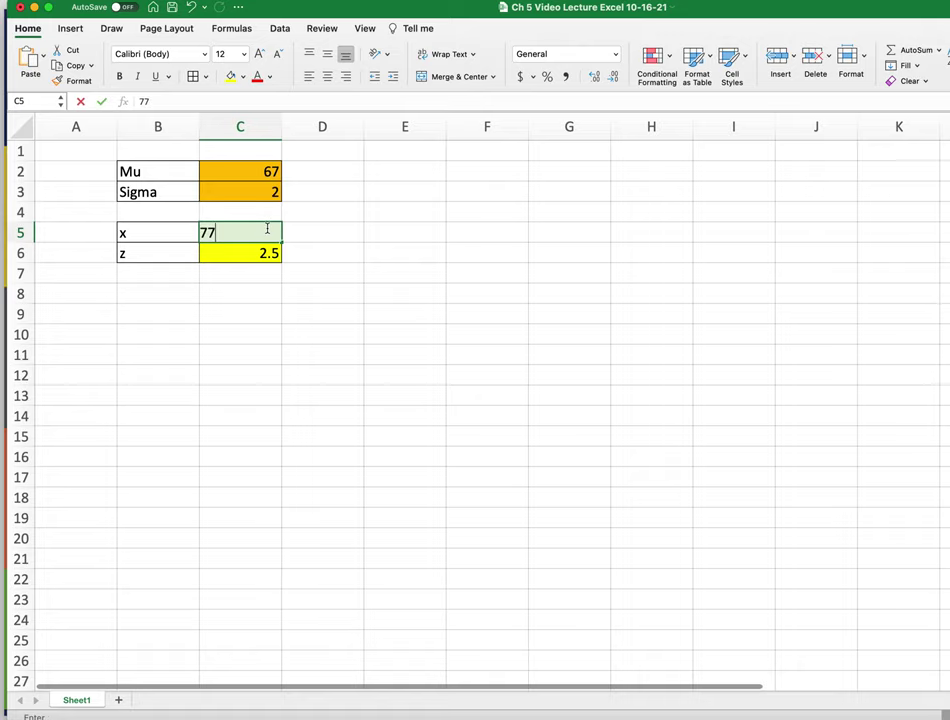
pyautogui.press('Return')
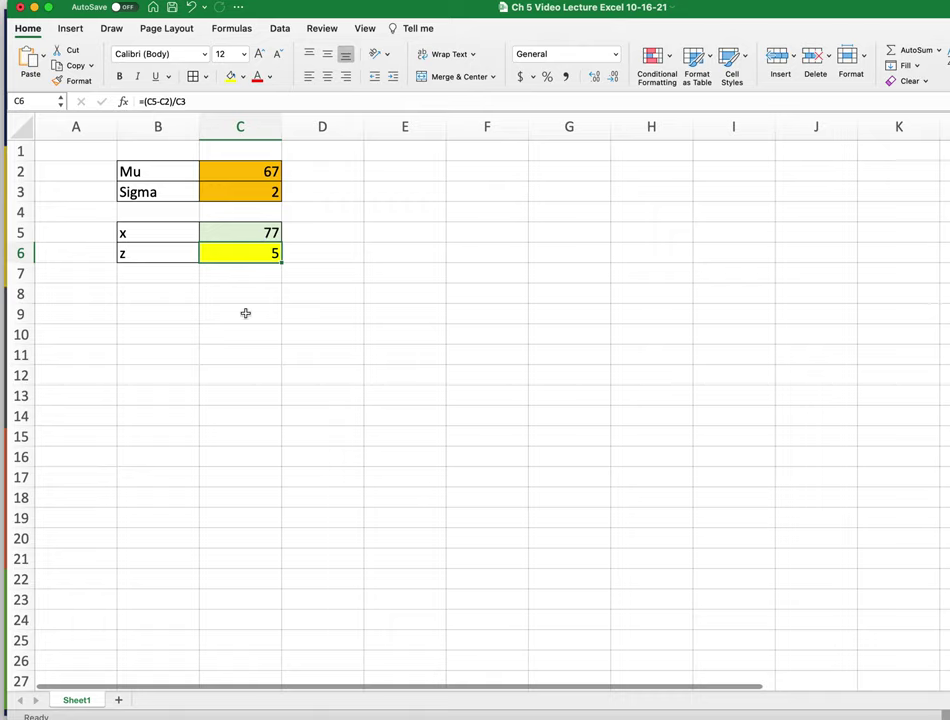
# Set the x value in C5 to 60 to recalculate z
pyautogui.click(270, 232)
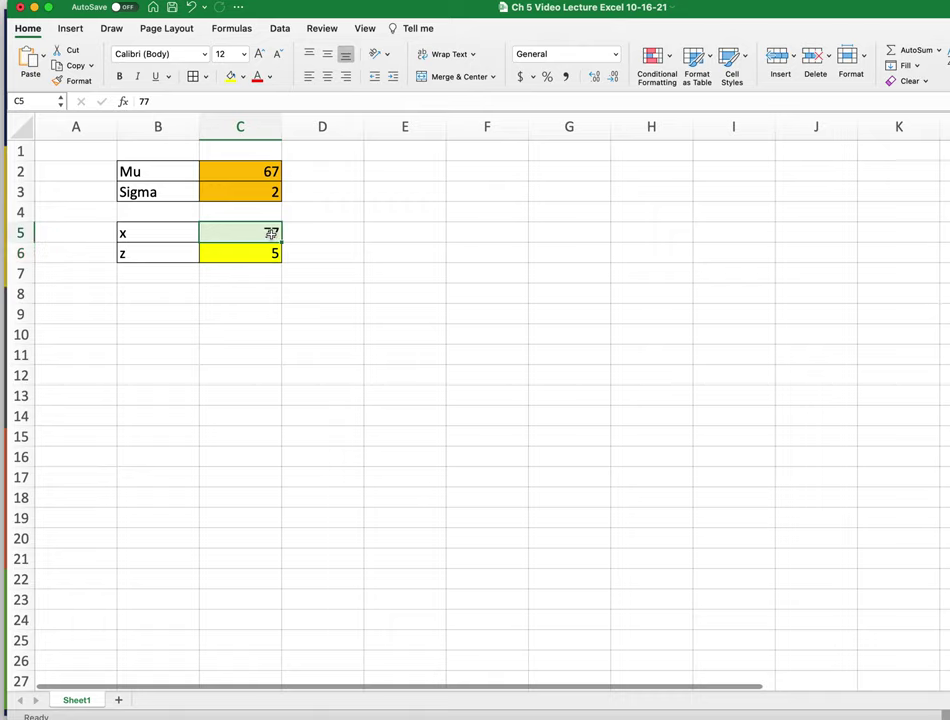
pyautogui.write('60')
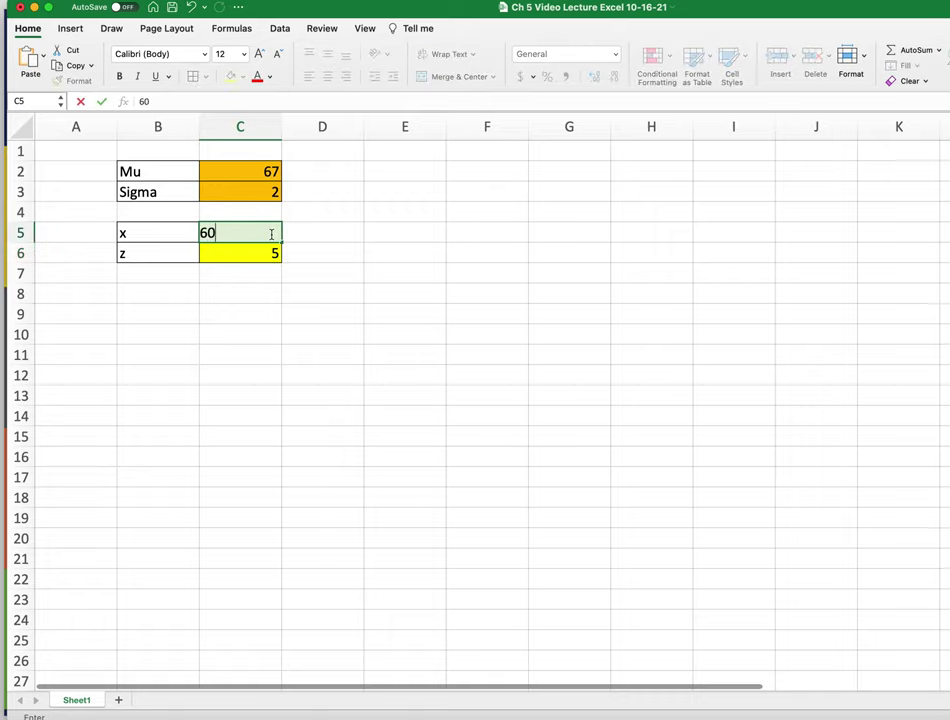
pyautogui.press('Return')
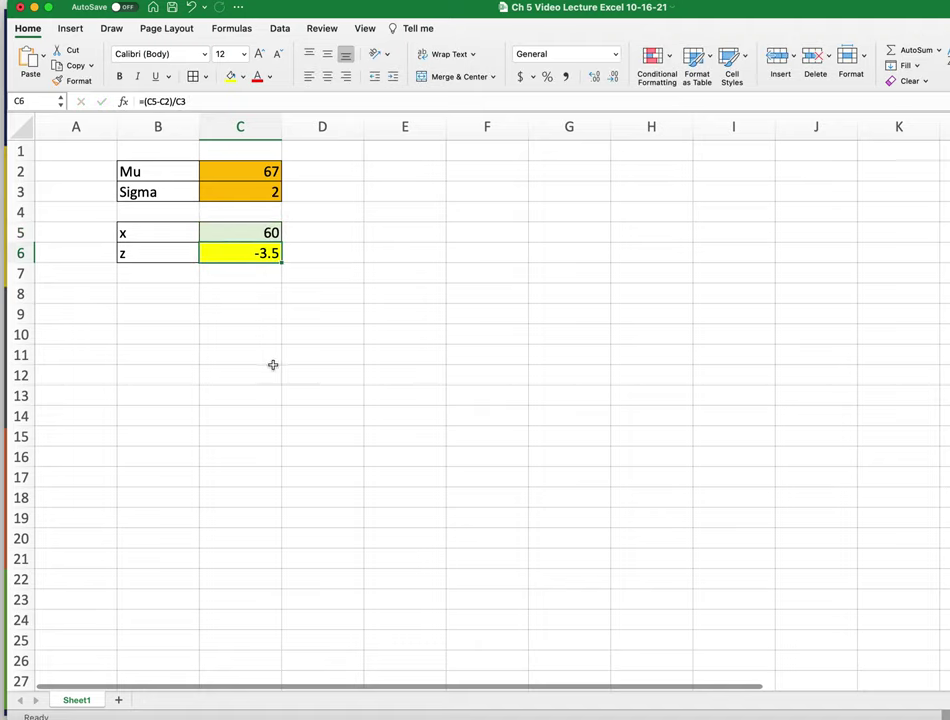
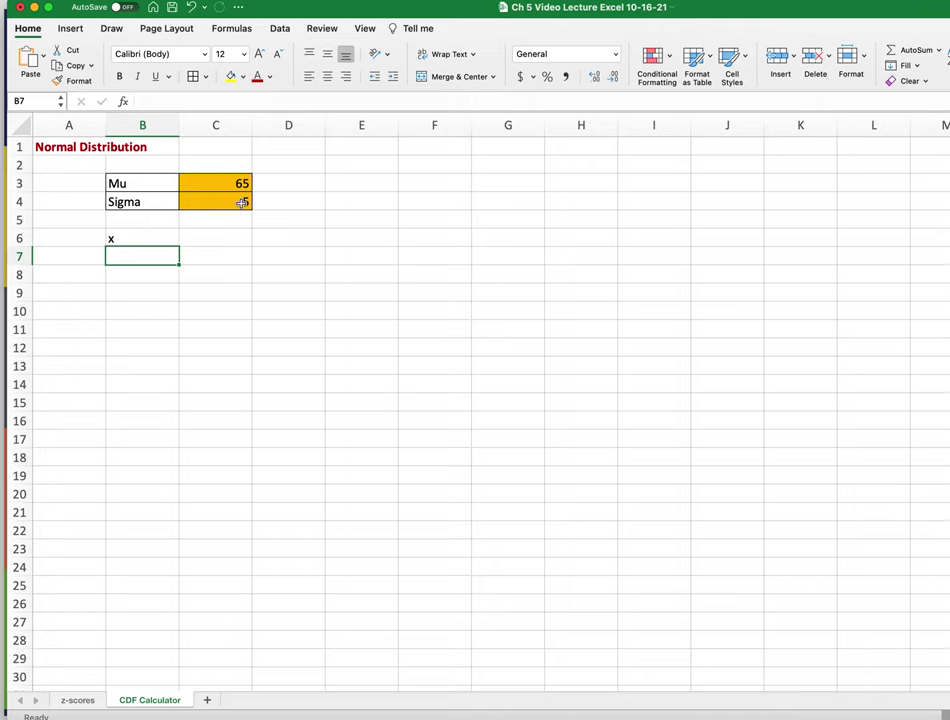
# Change Mu in C3 of the CDF Calculator sheet to 63 and select the empty x value cell C6
pyautogui.click(245, 183)
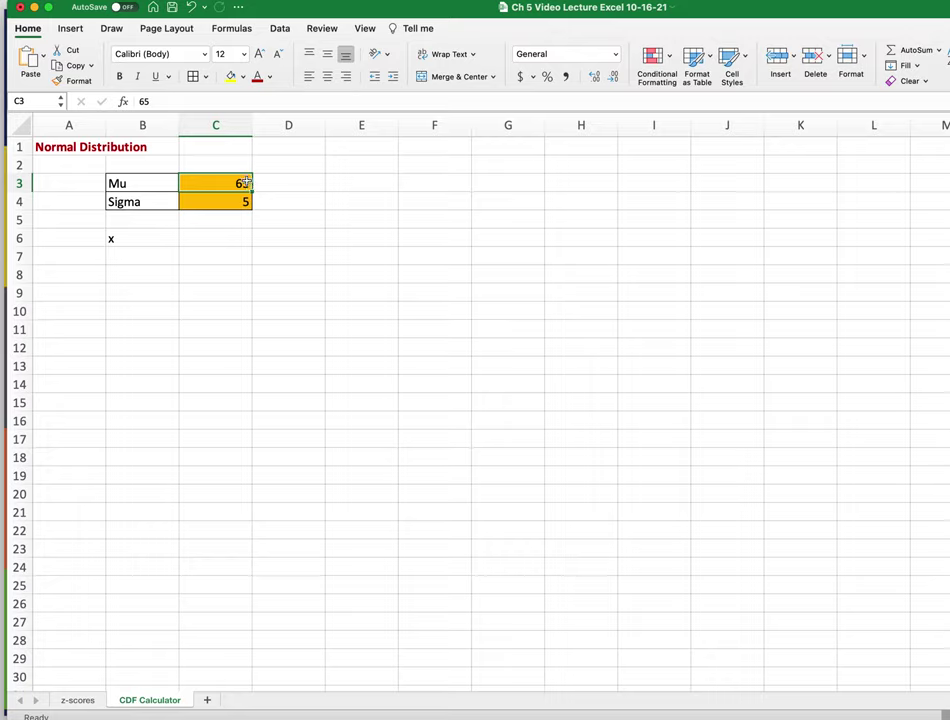
pyautogui.write('63')
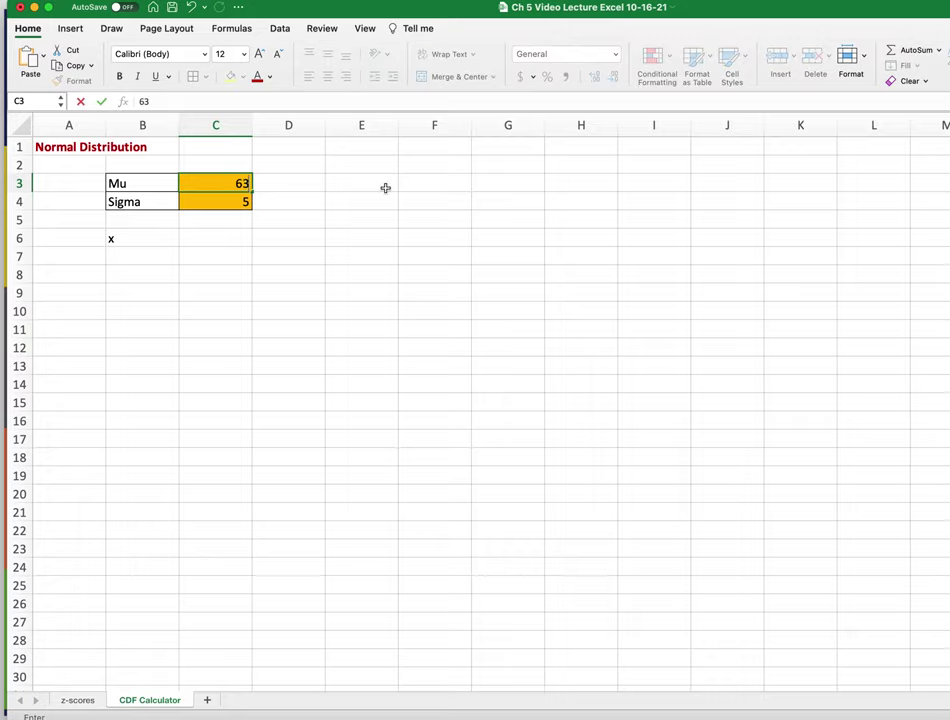
pyautogui.click(230, 238)
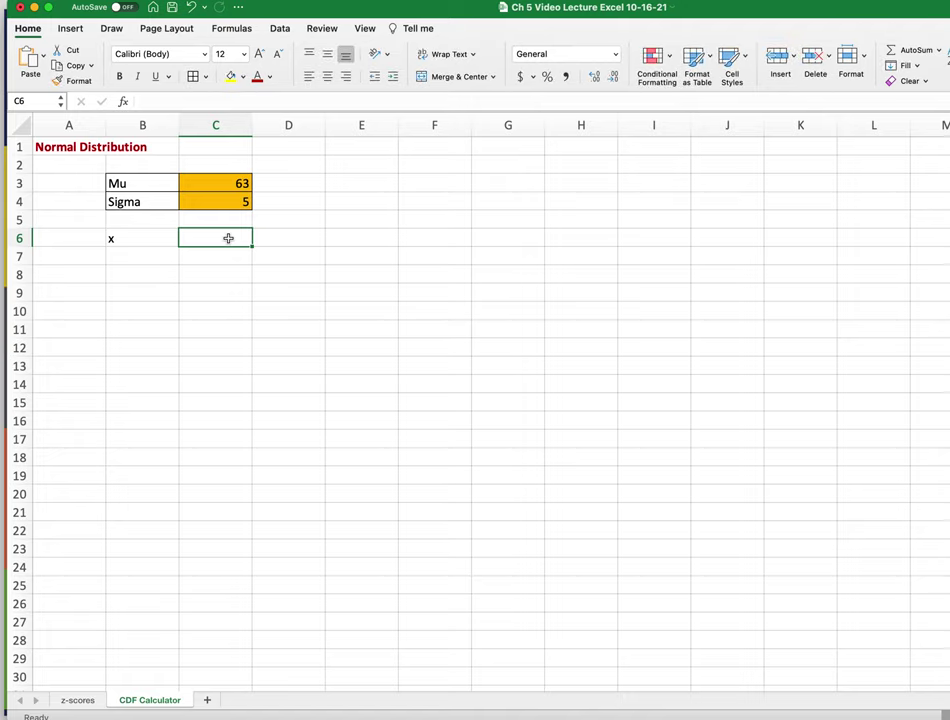
# Enter 65 as the x value in C6 and label B7 as P(X<x)
pyautogui.write('65')
pyautogui.click(140, 258)
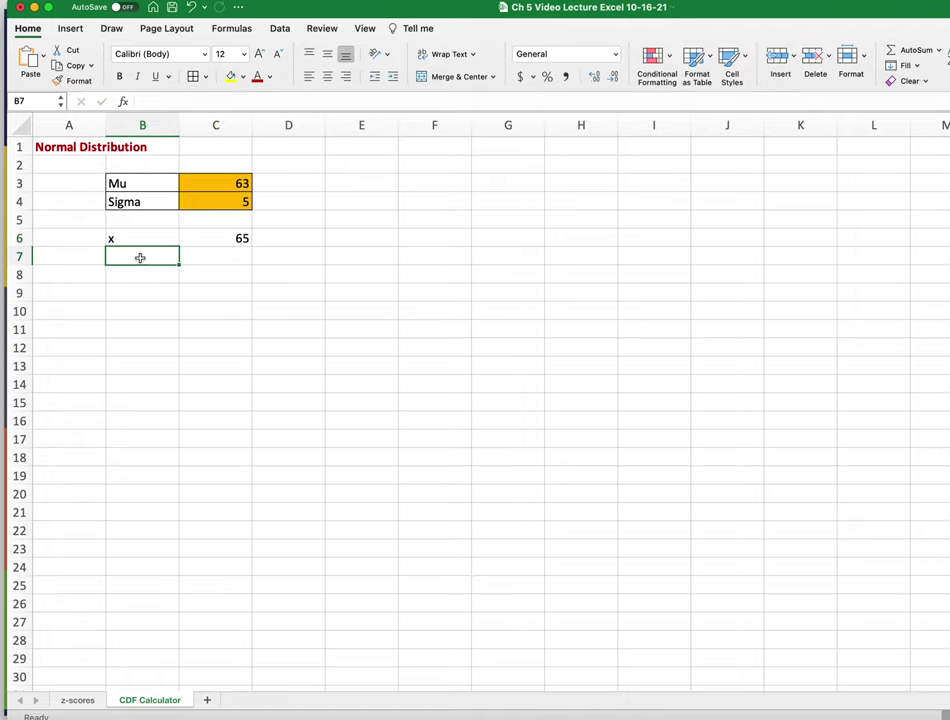
pyautogui.write('P')
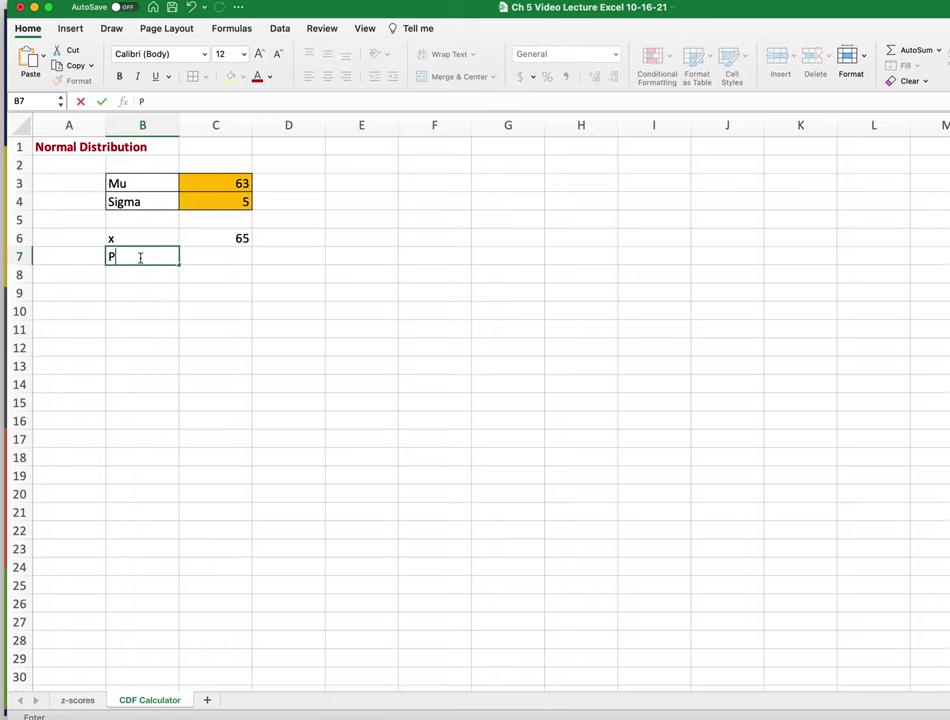
pyautogui.write('(X')
pyautogui.write('<x)')
# Label B8 as P(X>x), overriding the autocomplete suggestion
pyautogui.click(117, 274)
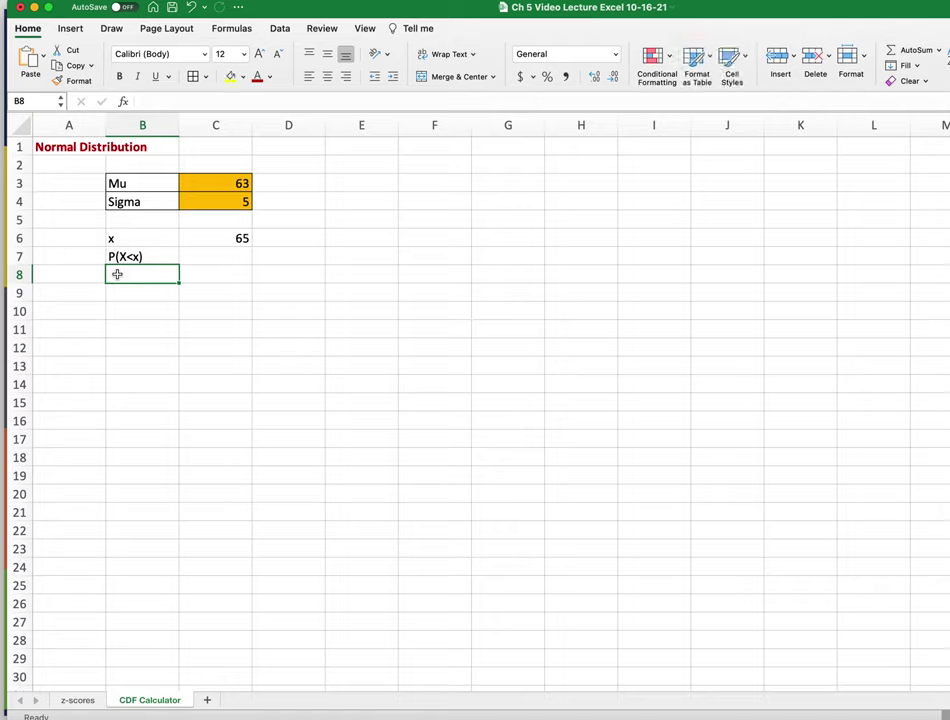
pyautogui.write('P')
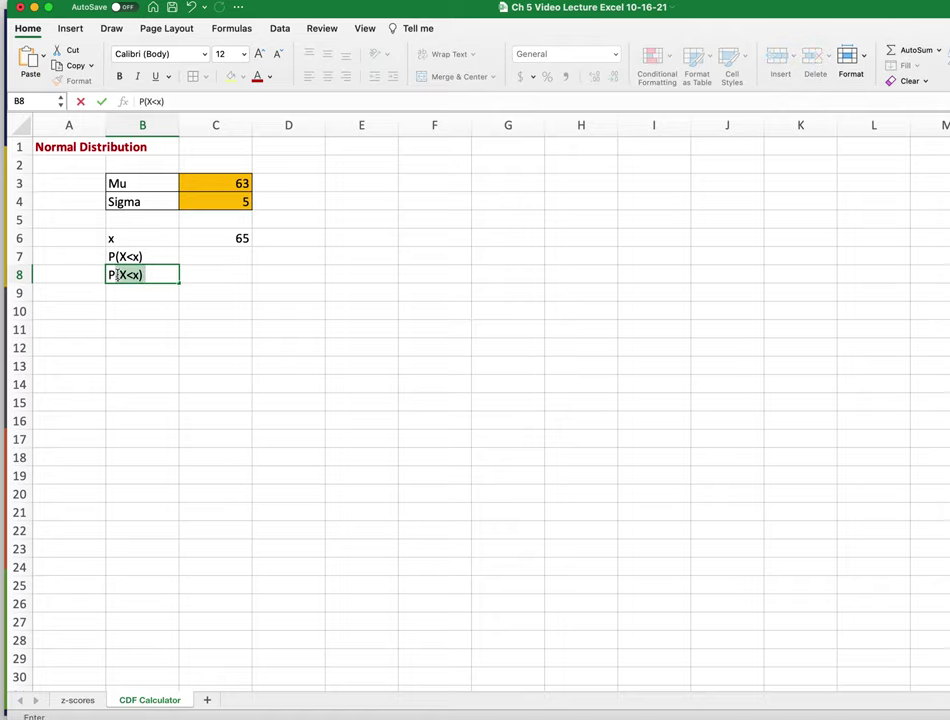
pyautogui.press('BackSpace')
pyautogui.write('X')
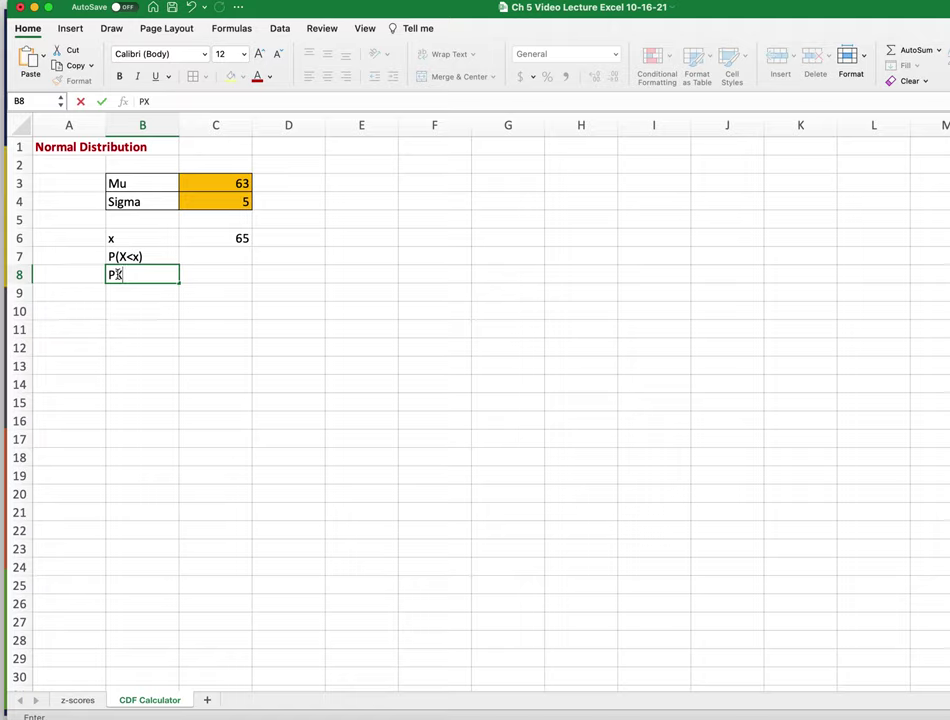
pyautogui.press('BackSpace')
pyautogui.write('(')
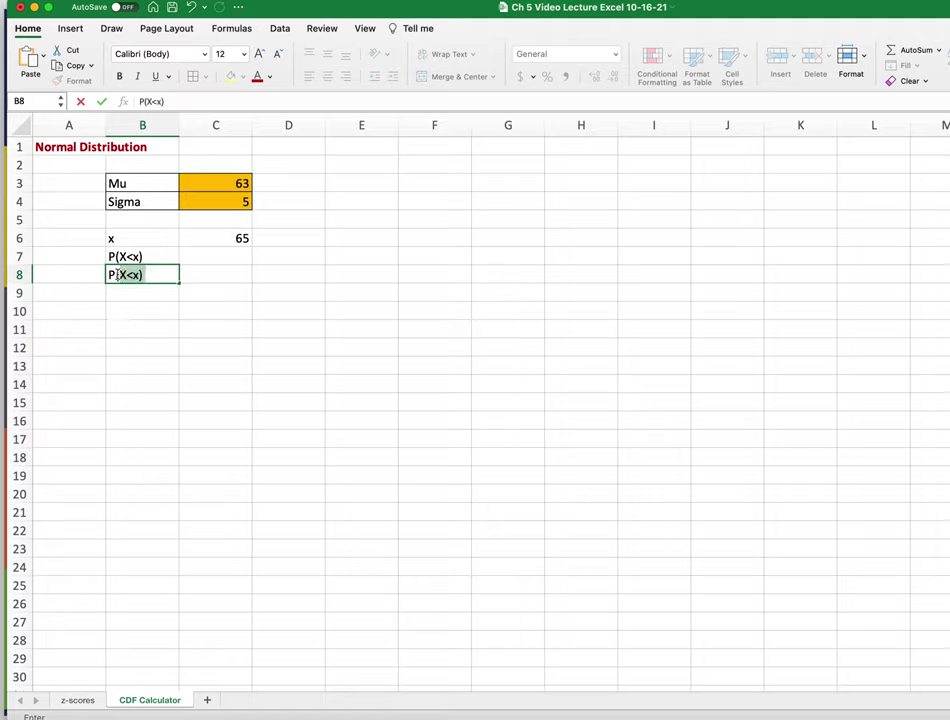
pyautogui.write('X>x)')
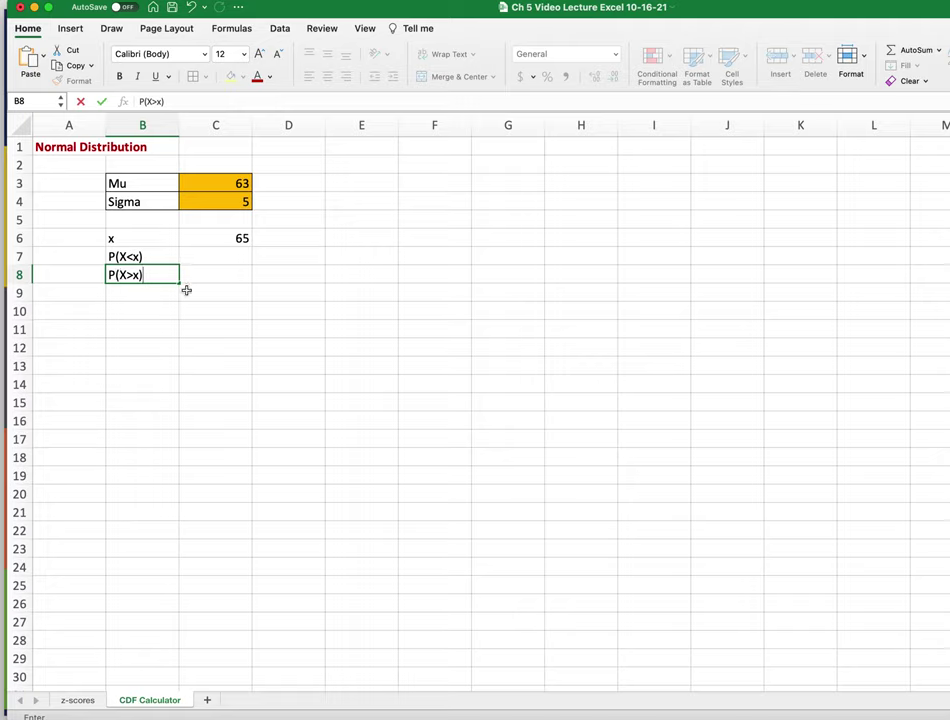
# Calculate P(X<x) in C7 with the cumulative formula =NORM.DIST(C6,C3,C4,1)
pyautogui.click(216, 250)
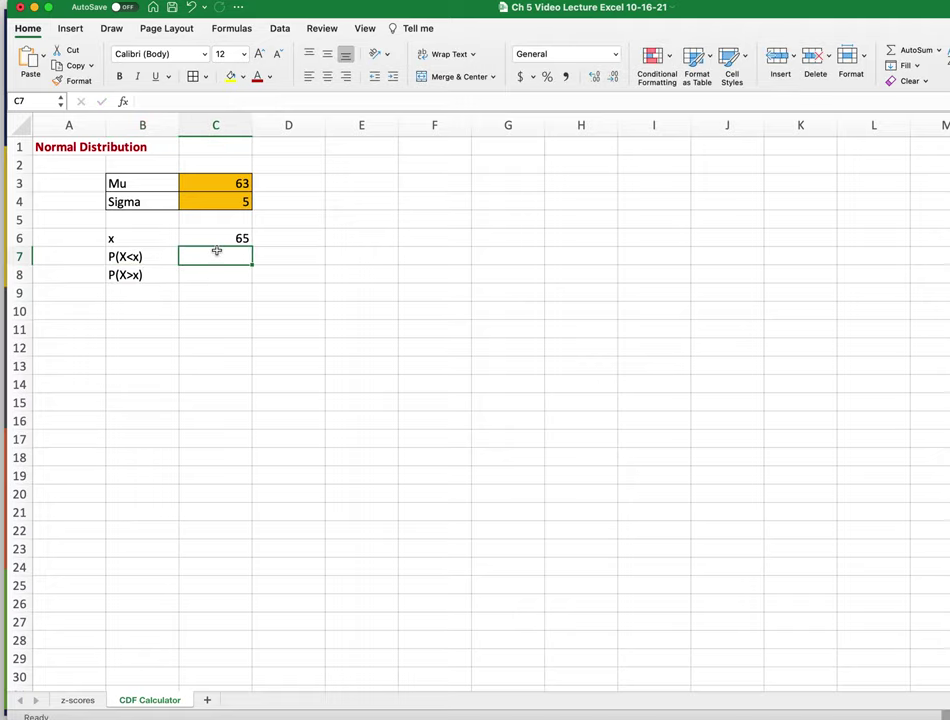
pyautogui.write('=norm')
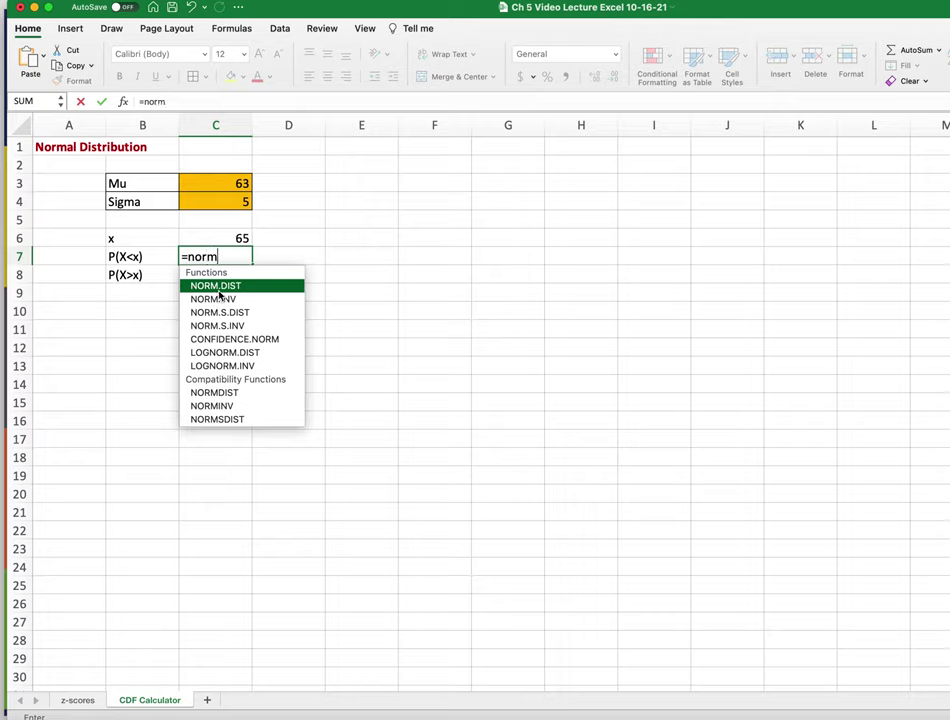
pyautogui.doubleClick(218, 288)
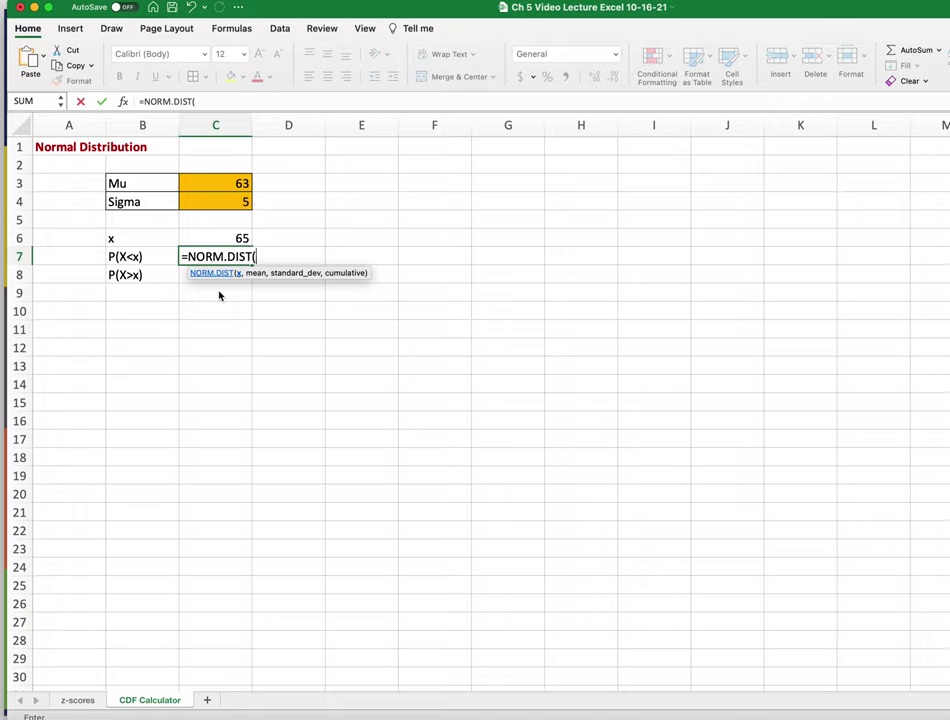
pyautogui.click(241, 238)
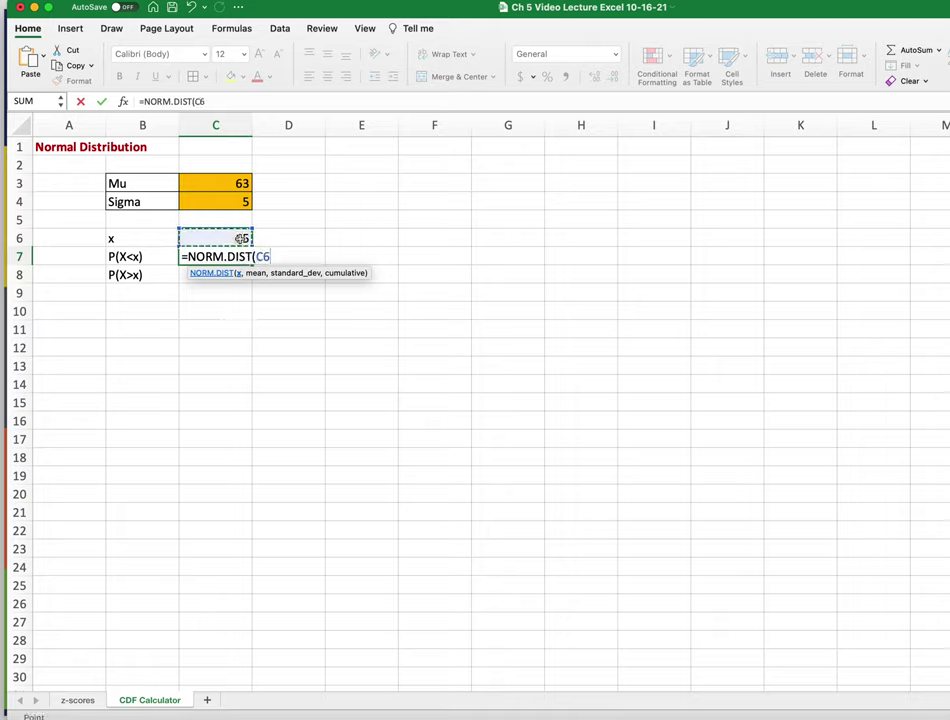
pyautogui.write(',')
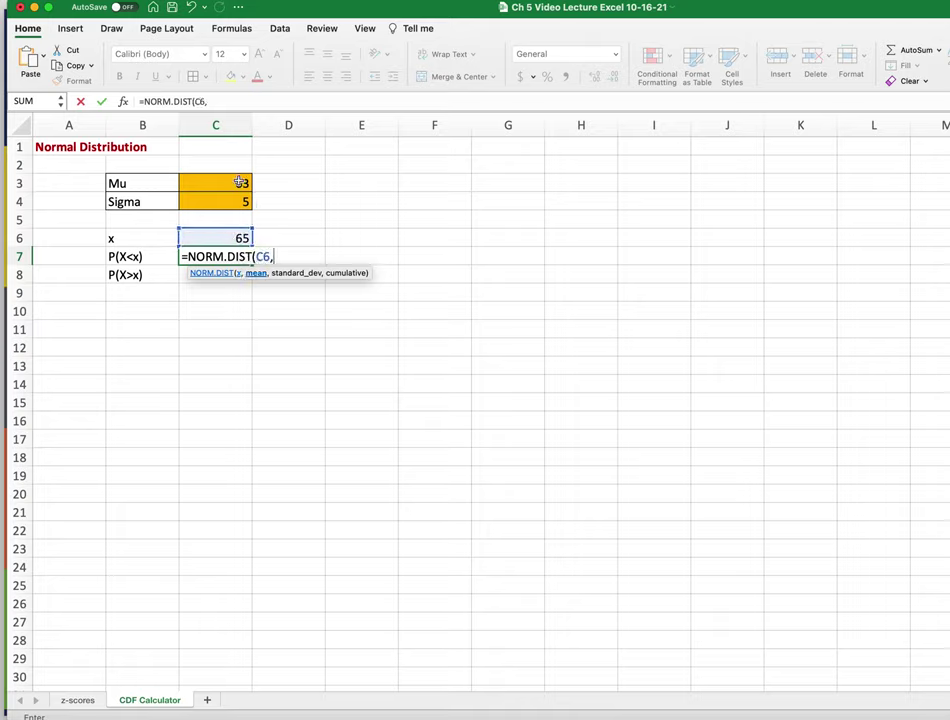
pyautogui.click(241, 183)
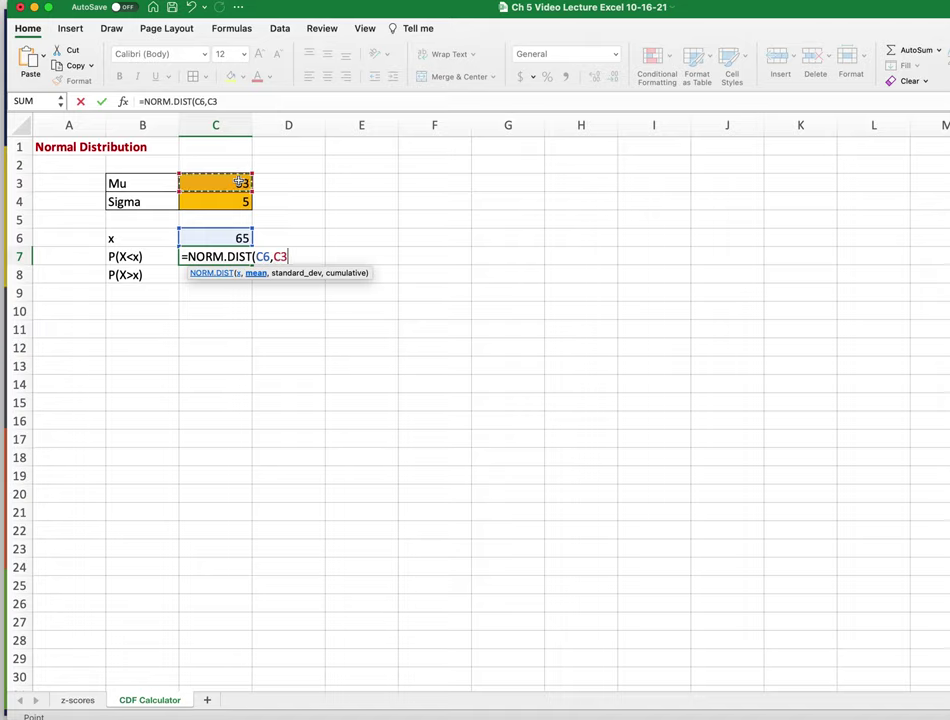
pyautogui.write(',')
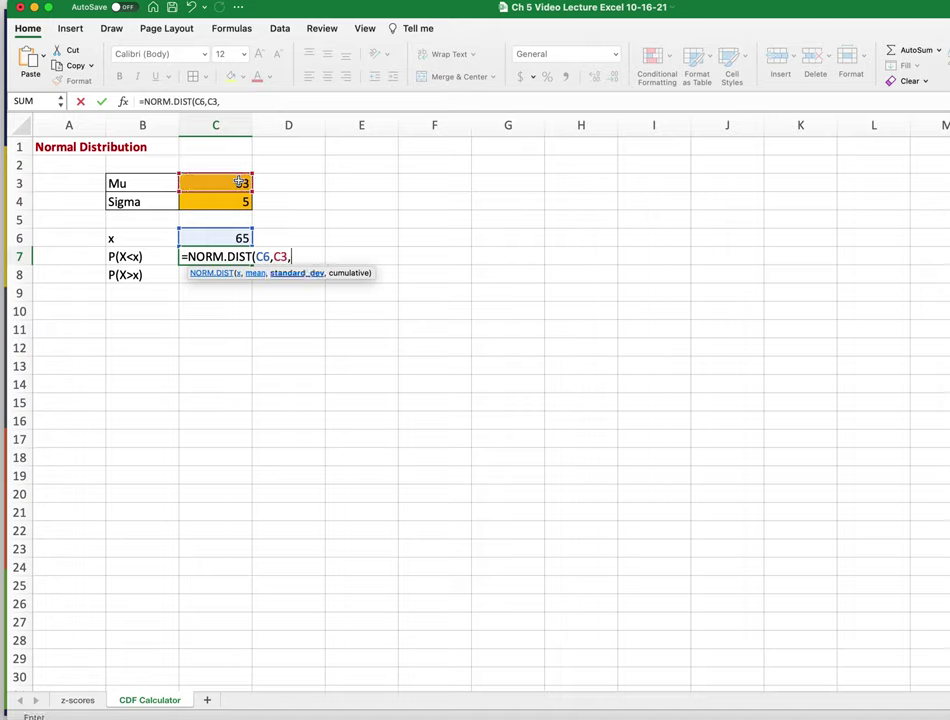
pyautogui.click(238, 201)
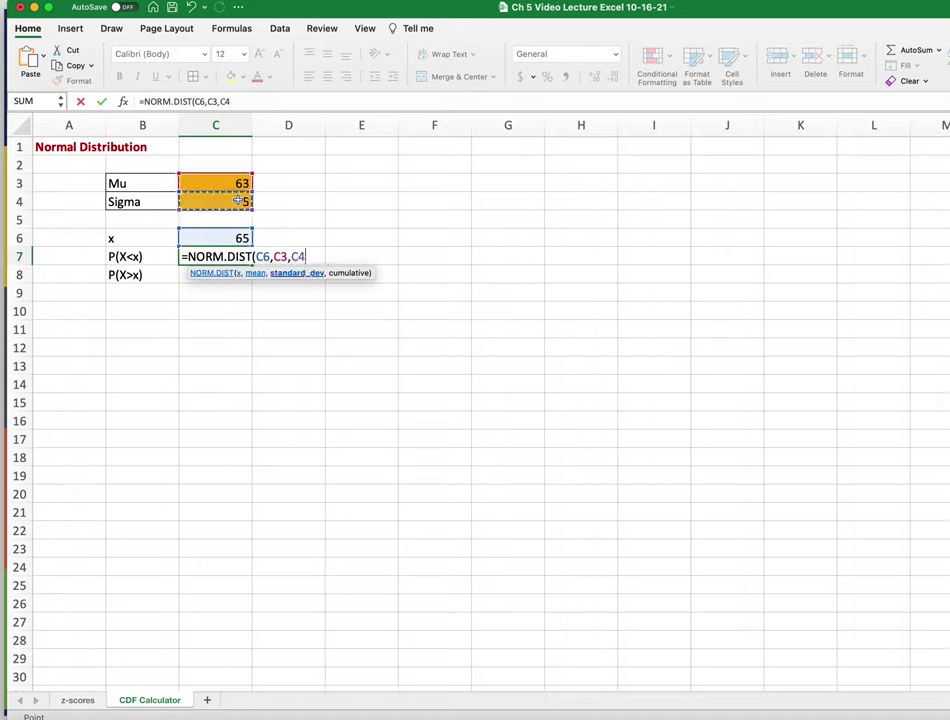
pyautogui.write(',1')
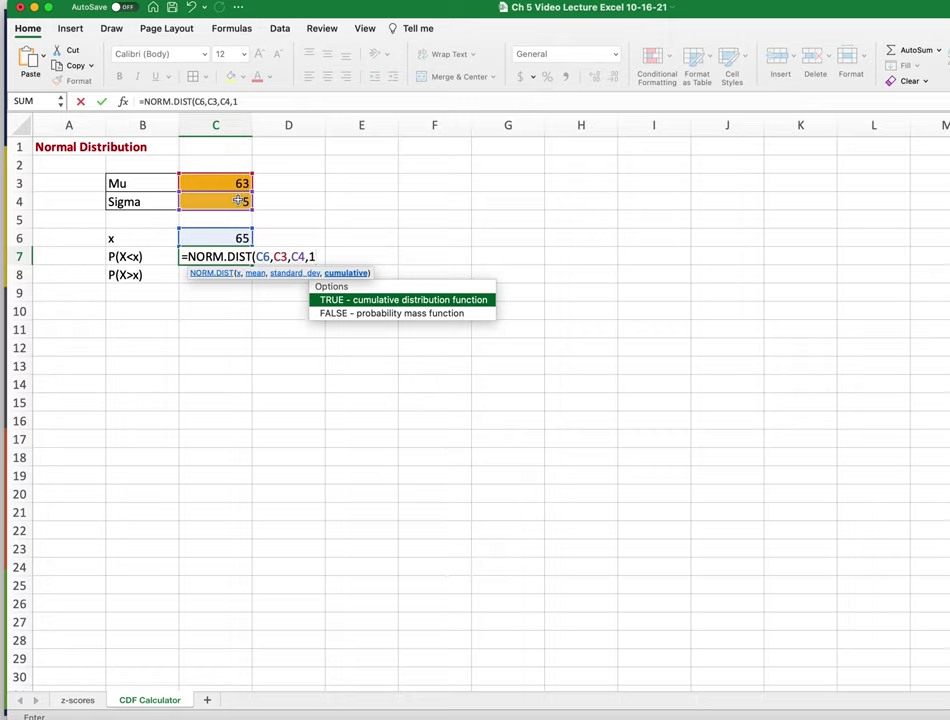
pyautogui.write(')')
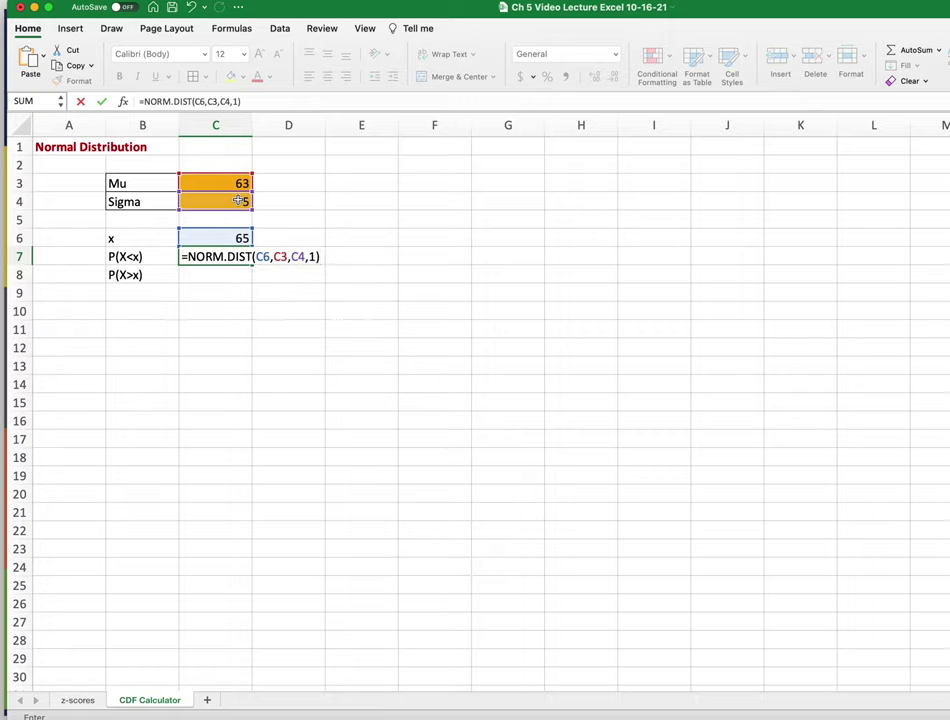
pyautogui.press('Return')
# Reduce the P(X<x) result in C7 to two decimal places
pyautogui.click(237, 254)
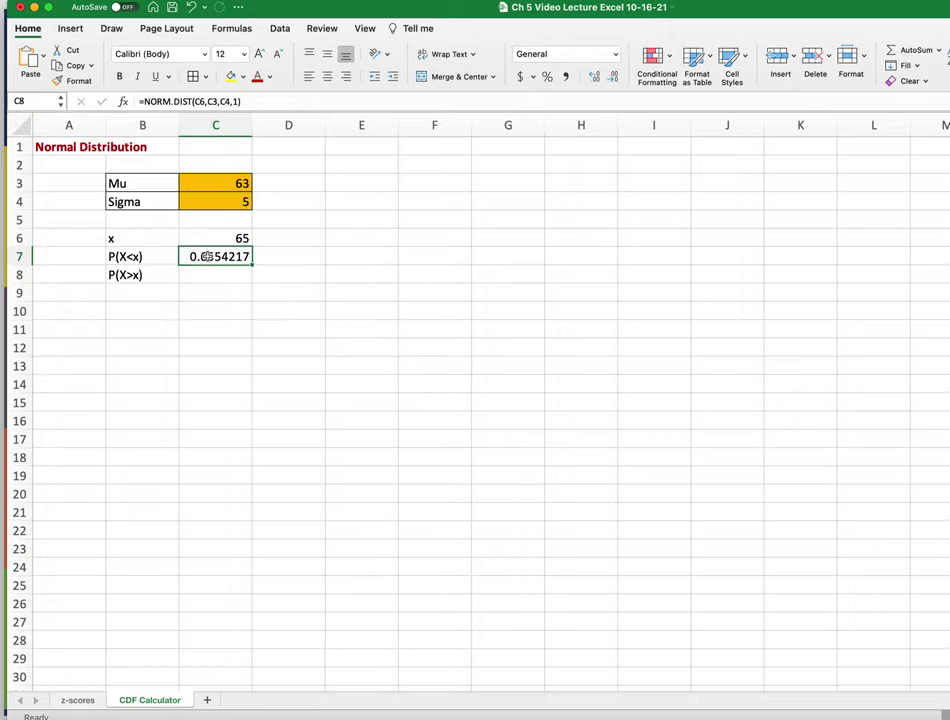
pyautogui.click(613, 77)
pyautogui.click(613, 77)
pyautogui.click(613, 77)
pyautogui.click(613, 77)
pyautogui.click(613, 77)
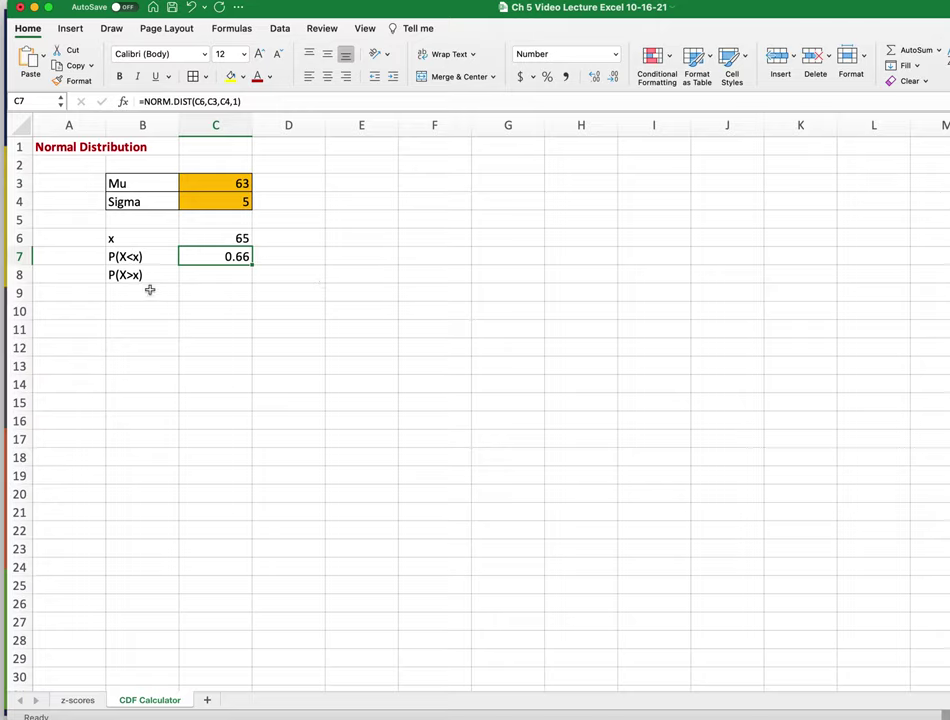
# Calculate P(X>x) in C8 as the complement with the formula =1-C7
pyautogui.click(218, 273)
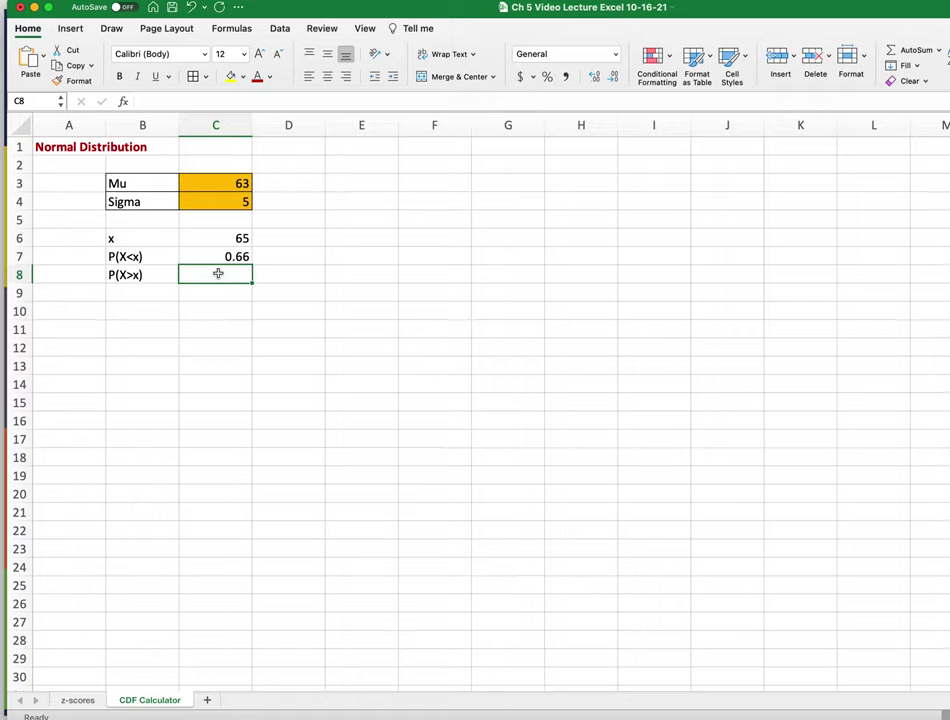
pyautogui.write('=')
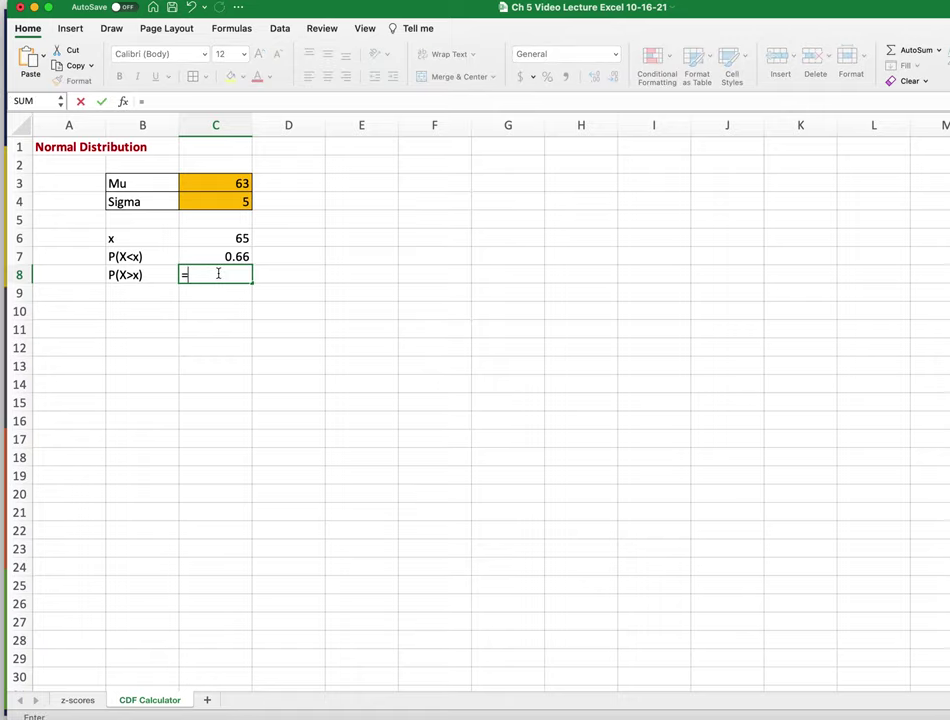
pyautogui.write('1-')
pyautogui.press('Up')
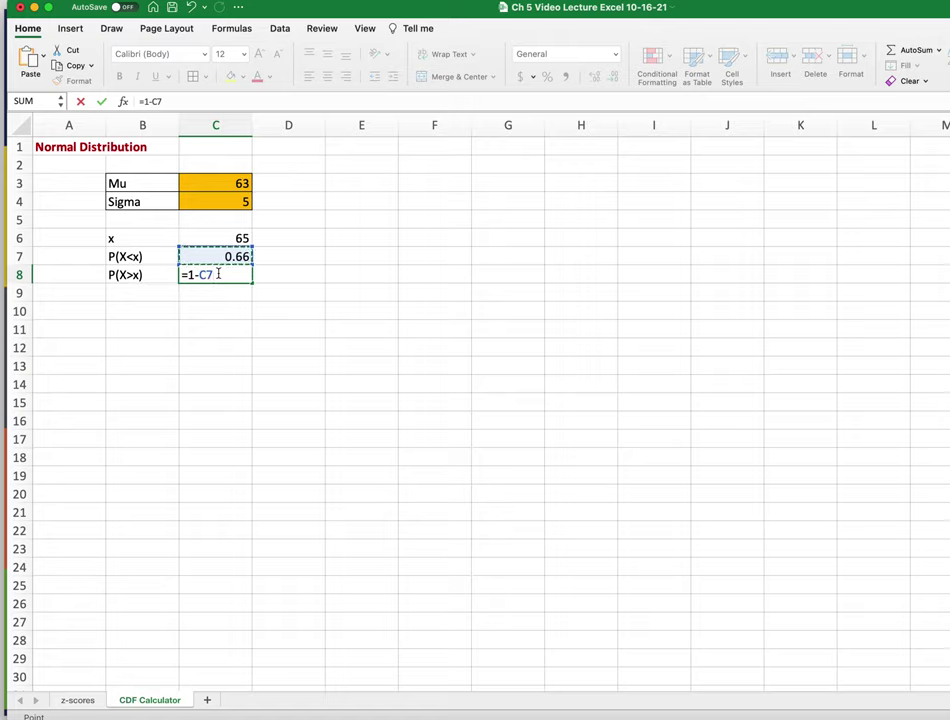
pyautogui.press('Return')
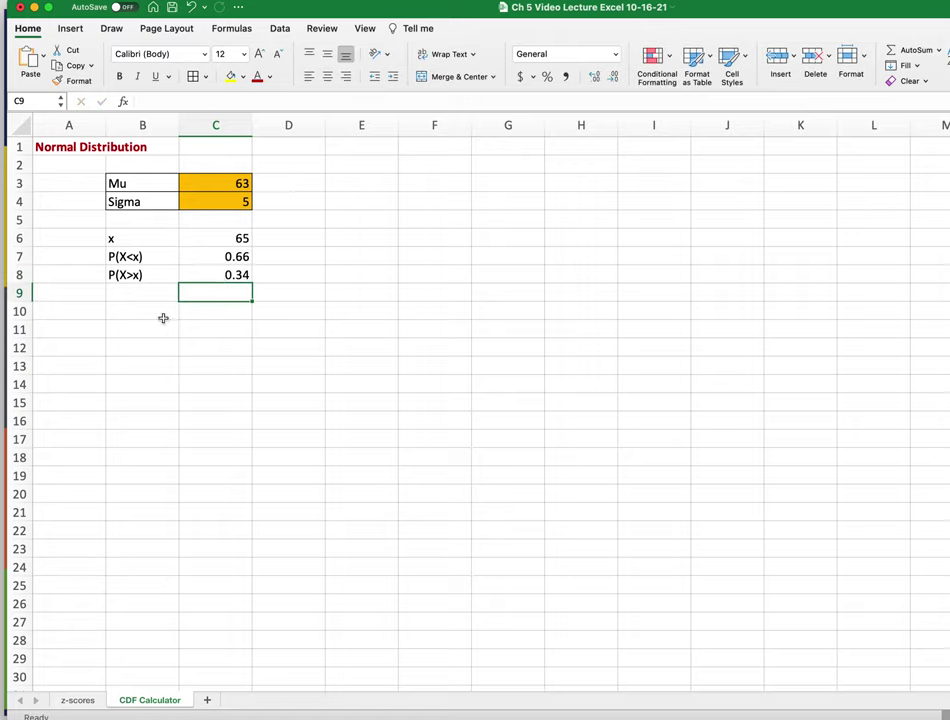
# Add the label z-score in B9 below the probability labels
pyautogui.click(145, 294)
pyautogui.write('z-sc')
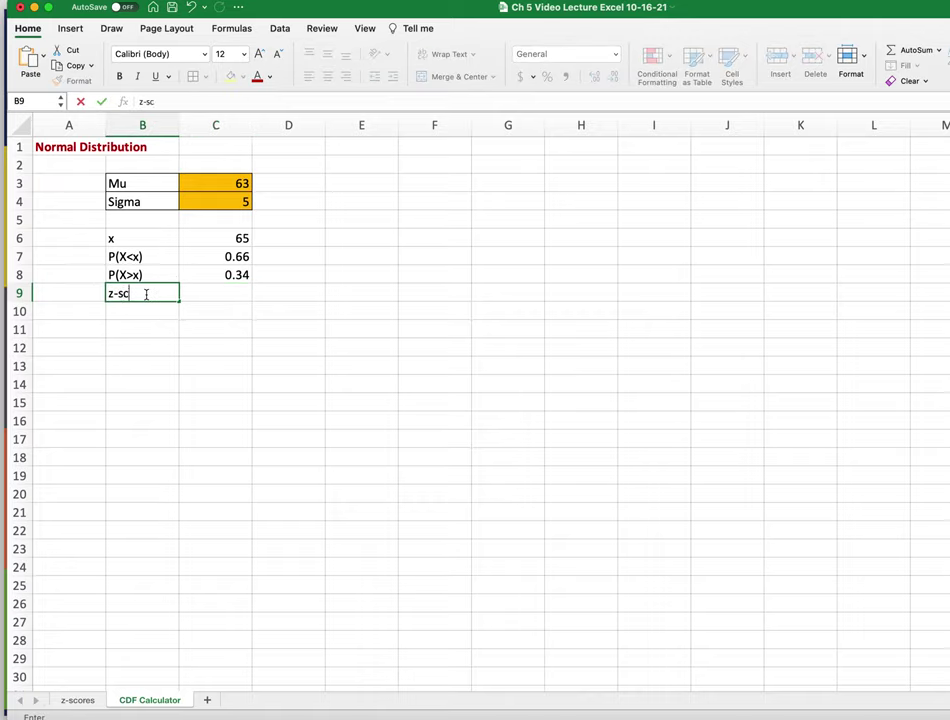
pyautogui.write('ore')
pyautogui.press('Tab')
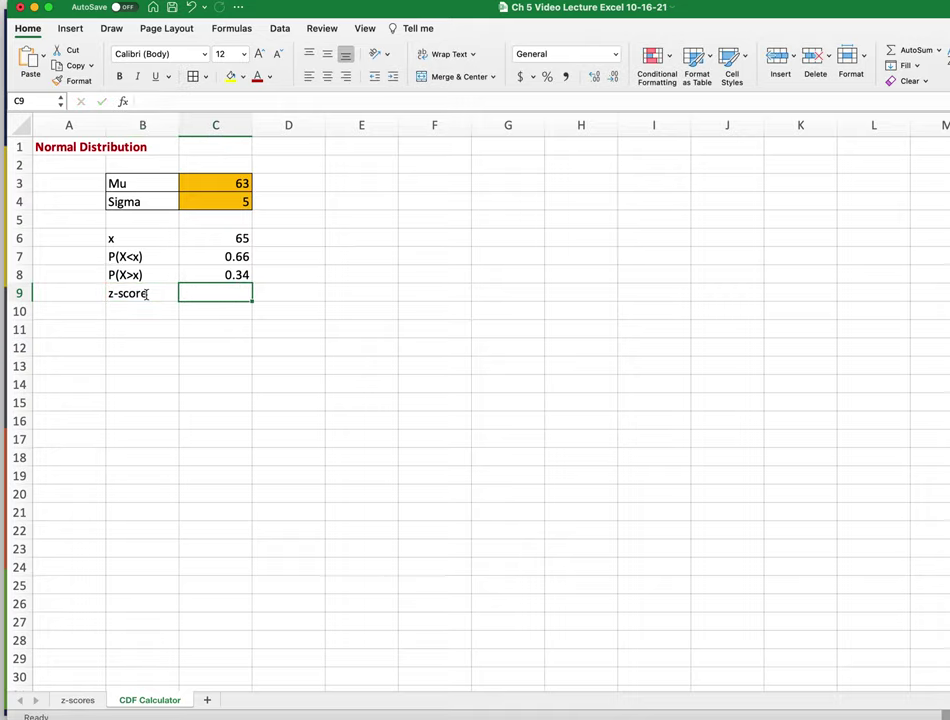
# Fill the x value cell C6 with the lightest theme green and apply all borders to B6:C9
pyautogui.click(222, 242)
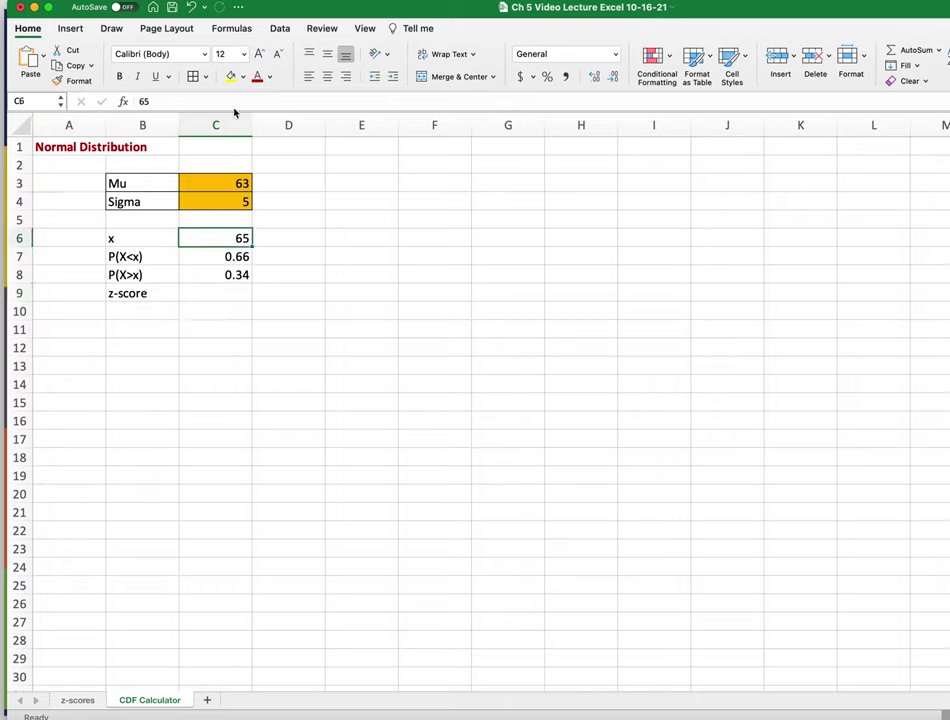
pyautogui.click(242, 77)
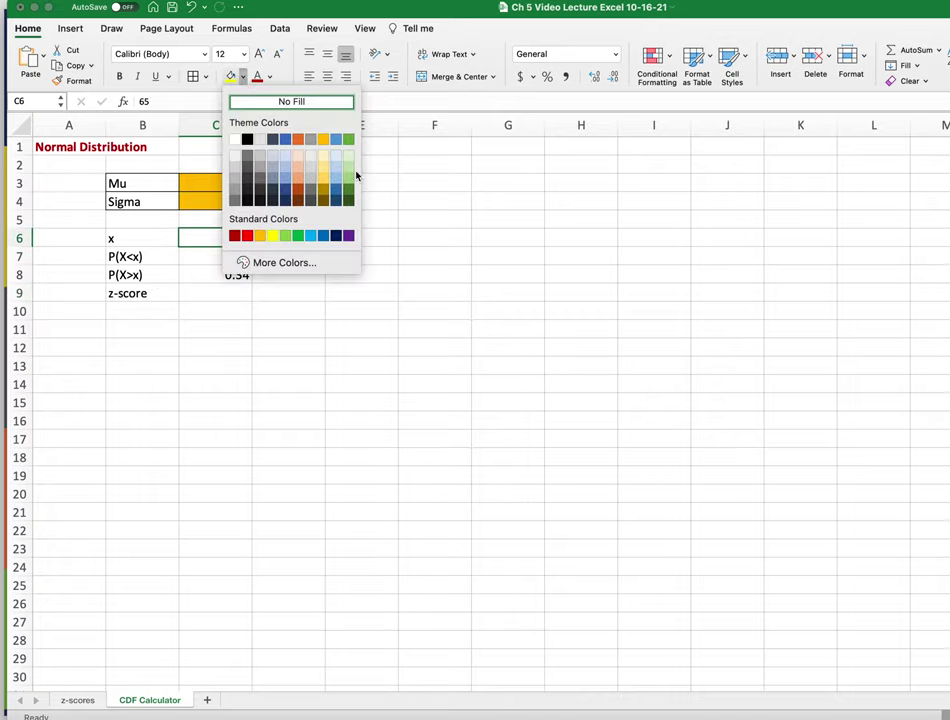
pyautogui.click(349, 157)
pyautogui.moveTo(124, 238); pyautogui.dragTo(214, 293)
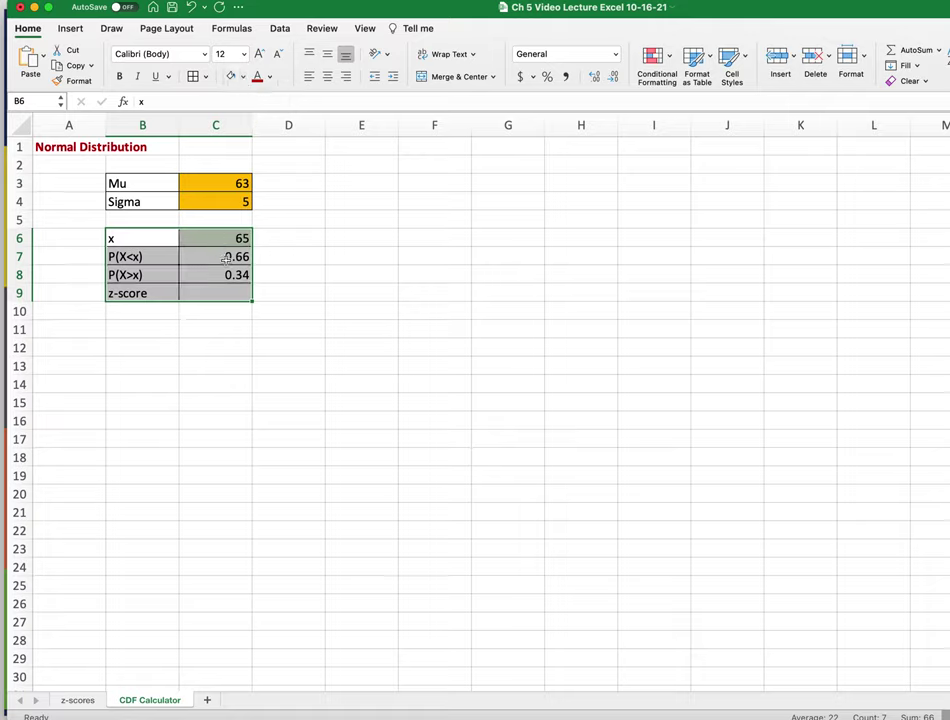
# Fill the result cells C7:C9 with standard yellow
pyautogui.moveTo(227, 256); pyautogui.dragTo(227, 301)
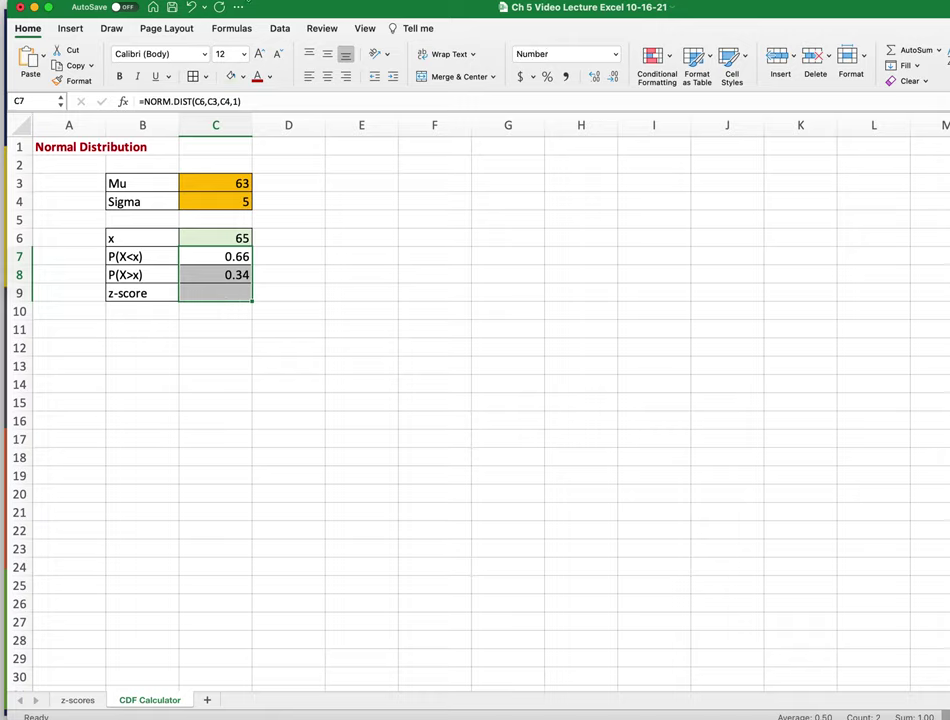
pyautogui.click(243, 78)
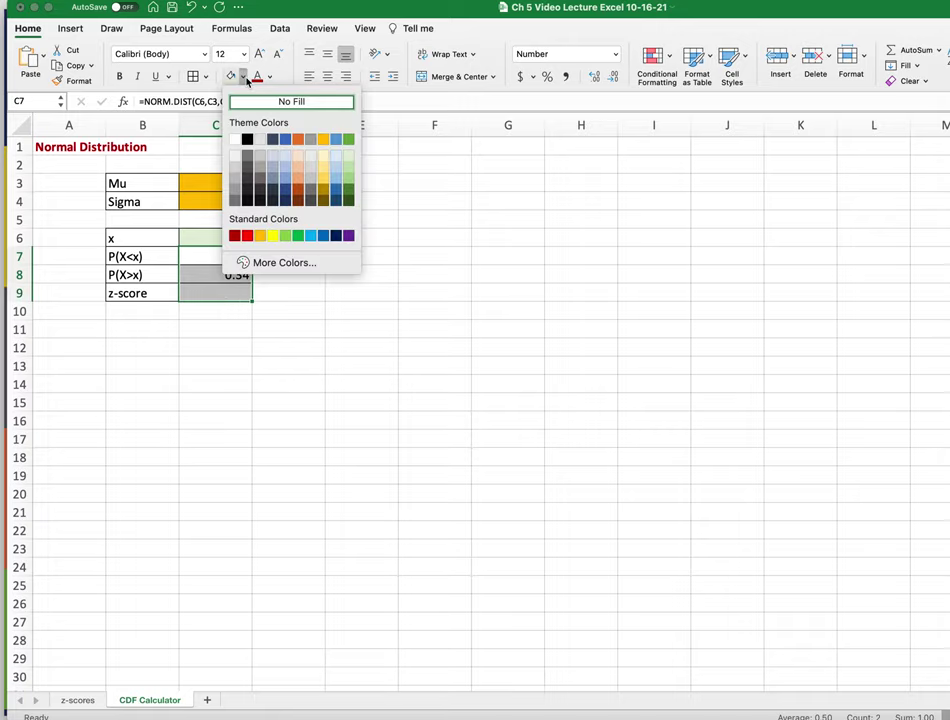
pyautogui.click(272, 236)
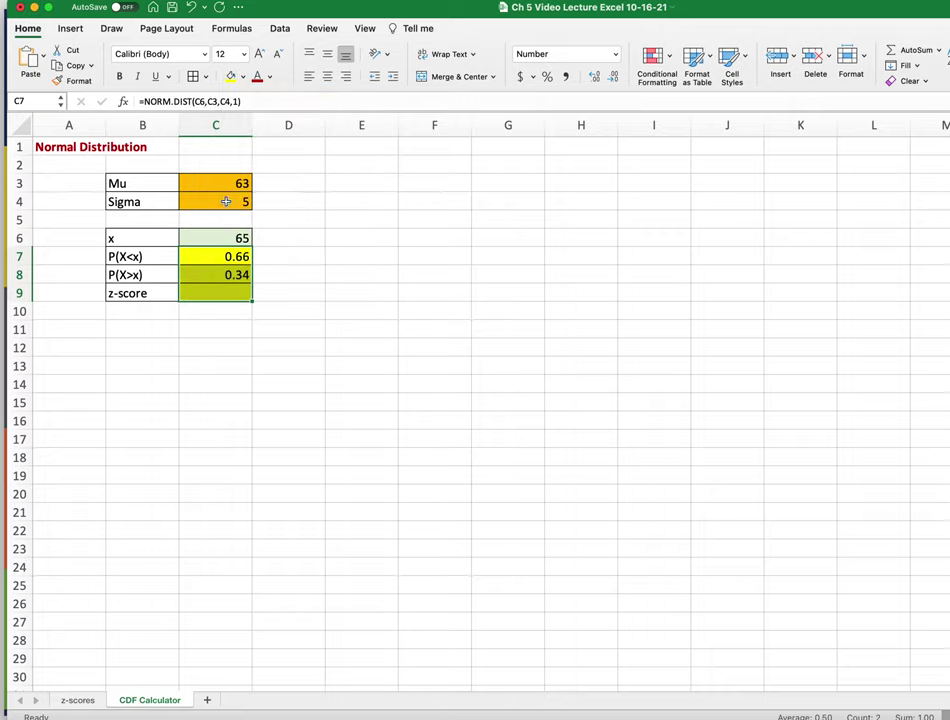
pyautogui.click(231, 237)
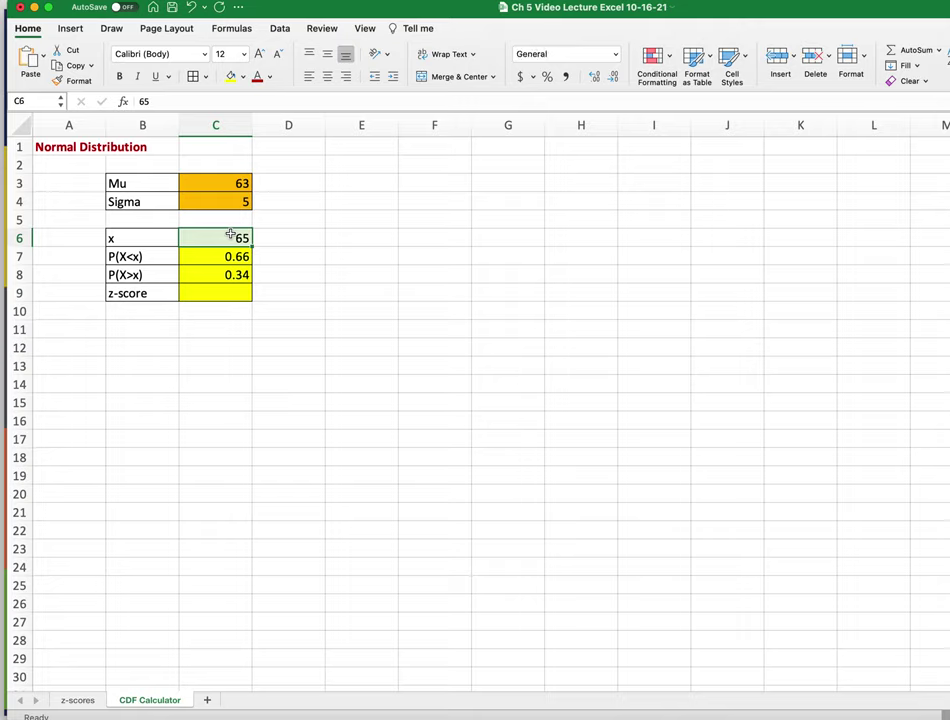
# Calculate the z-score in C9 with the formula =(C6-C3)/C4
pyautogui.click(229, 289)
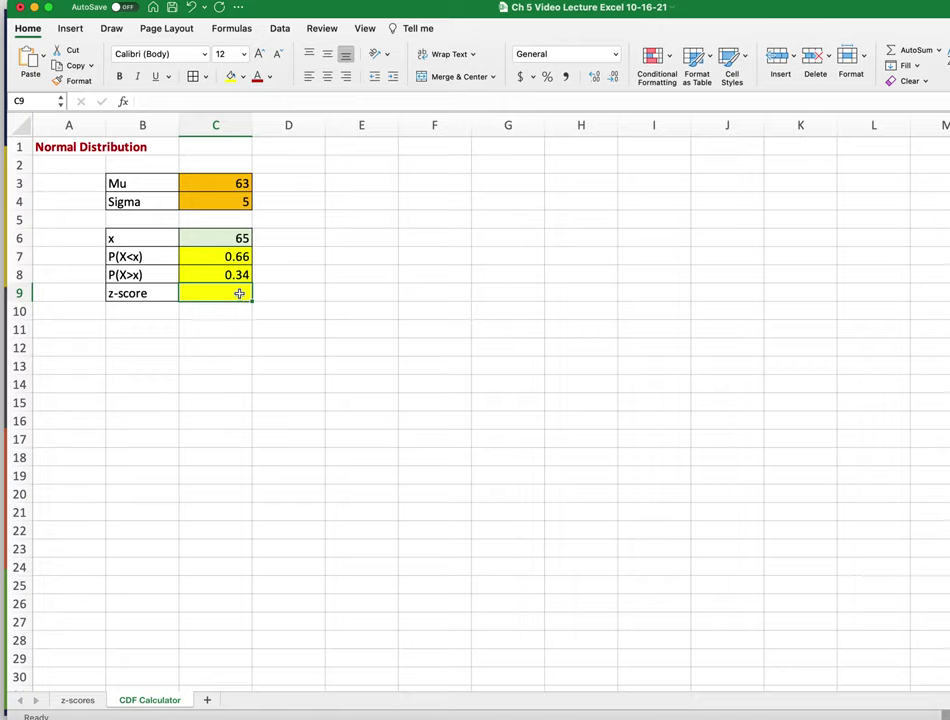
pyautogui.write('=')
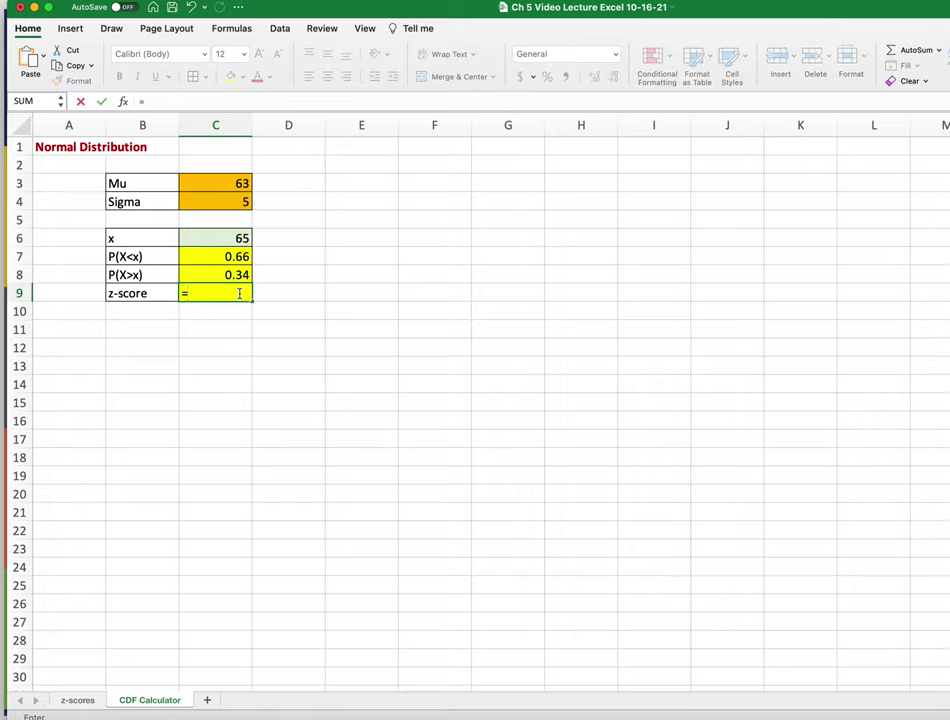
pyautogui.write('(')
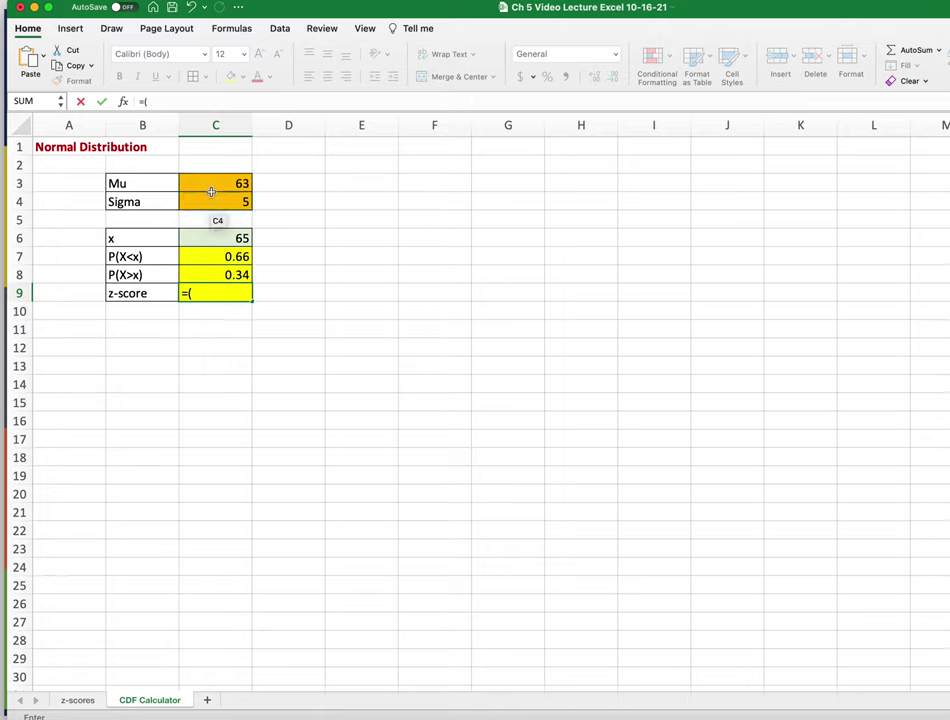
pyautogui.click(229, 239)
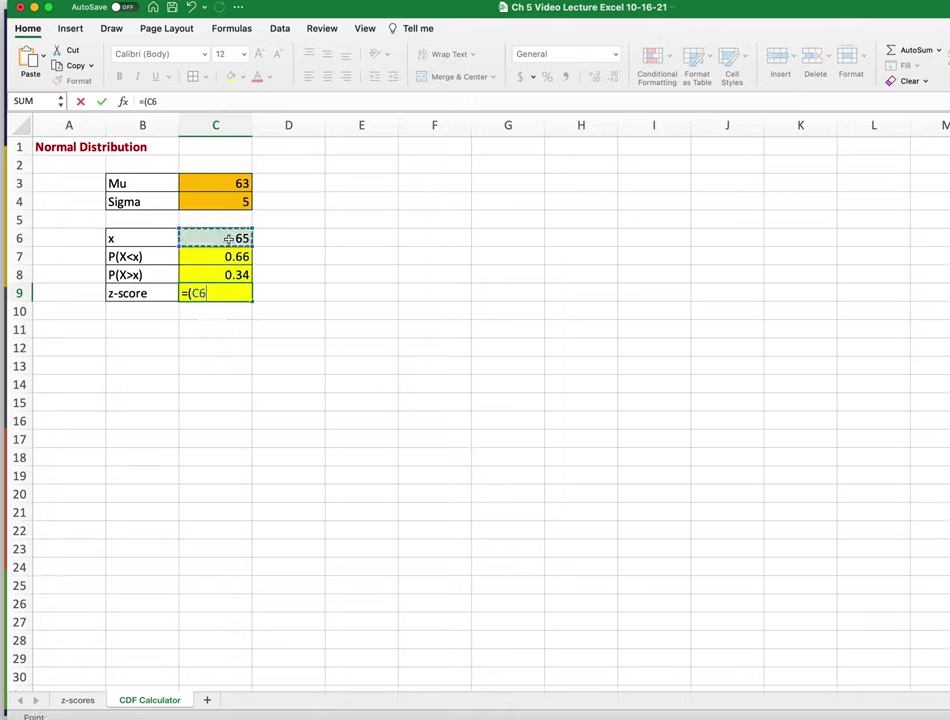
pyautogui.write('-')
pyautogui.click(237, 180)
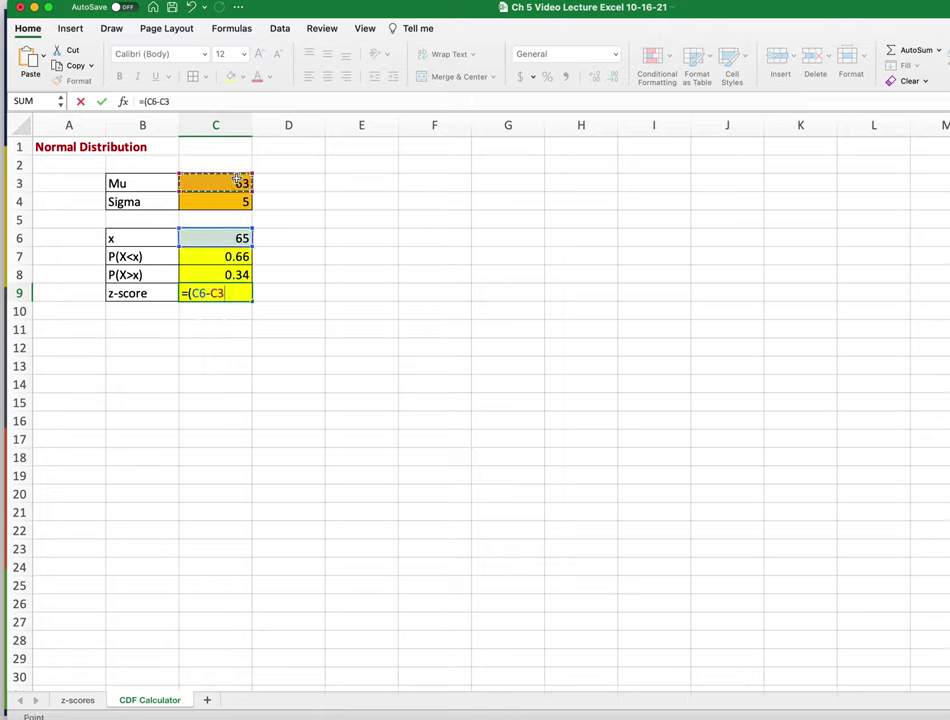
pyautogui.write(')/')
pyautogui.click(240, 200)
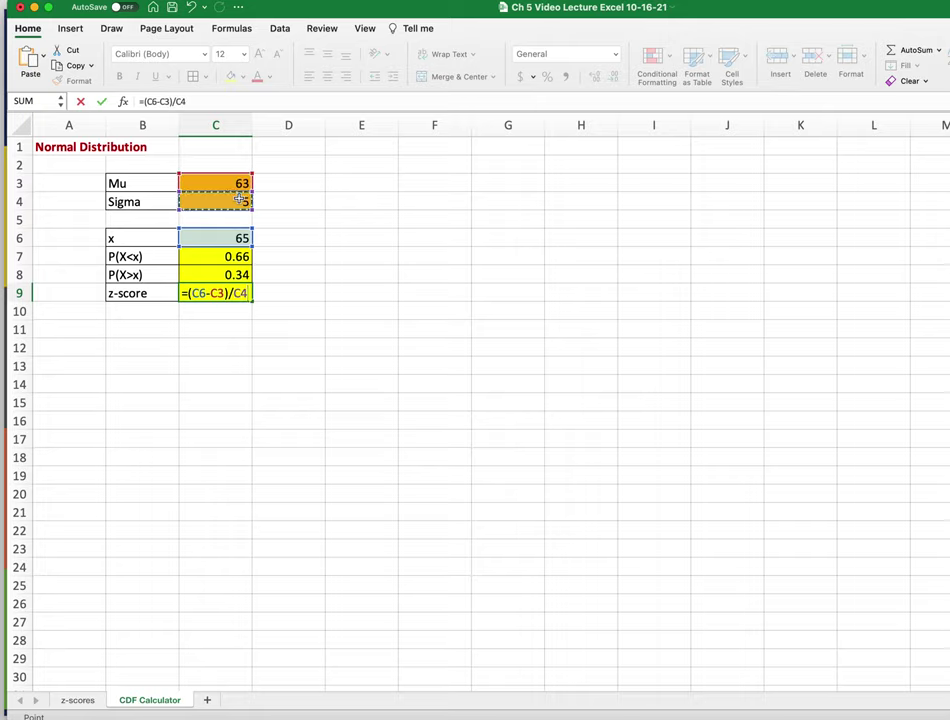
pyautogui.press('Return')
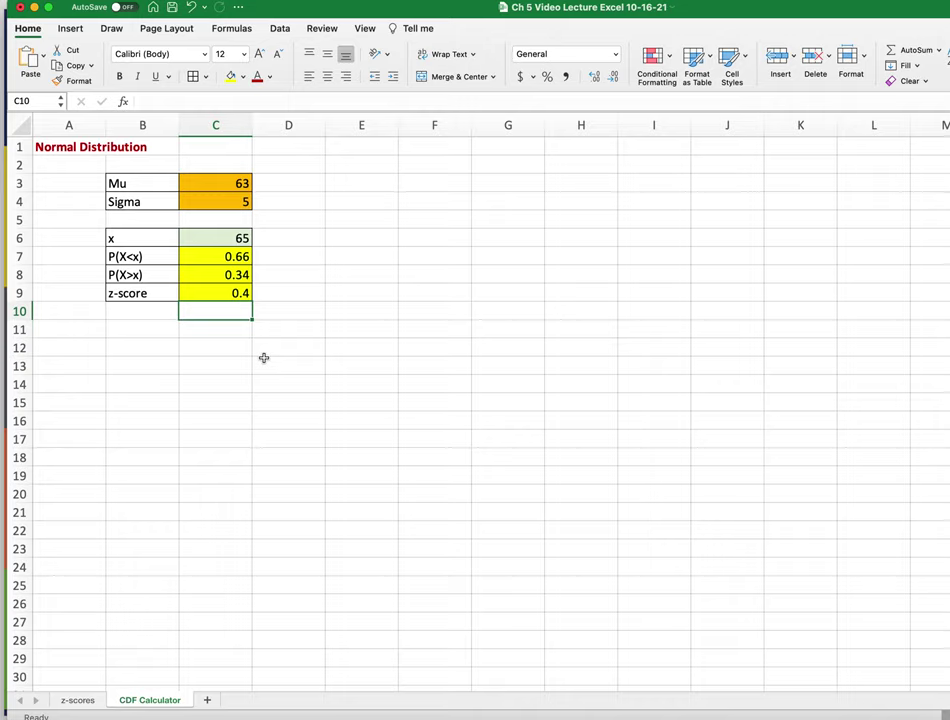
# Test the calculator by entering the x values 81, 72 and 55 one after another in C6
pyautogui.click(237, 239)
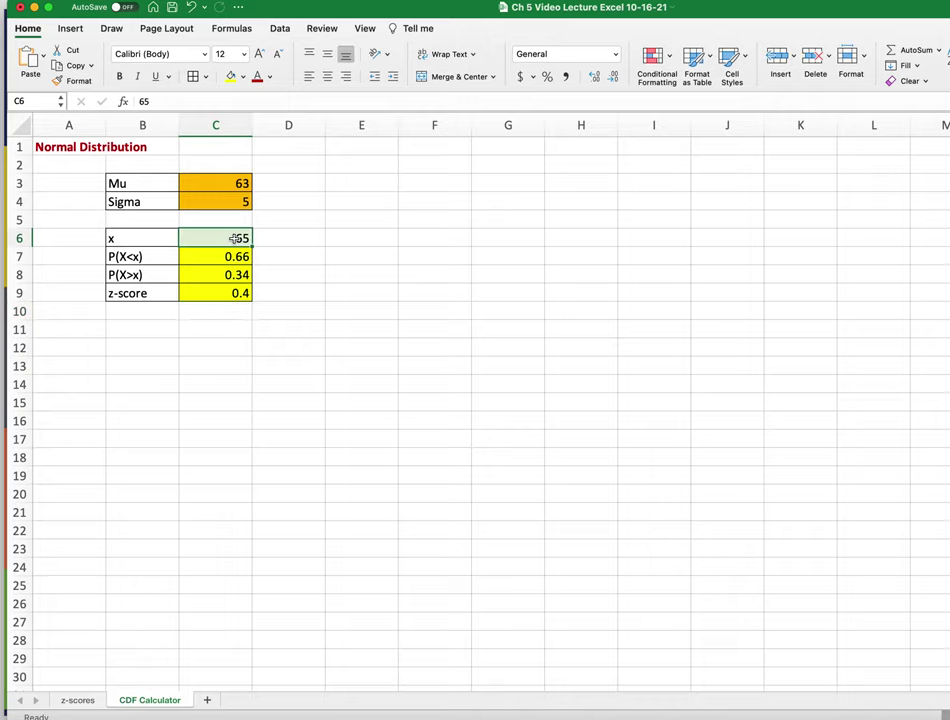
pyautogui.write('81')
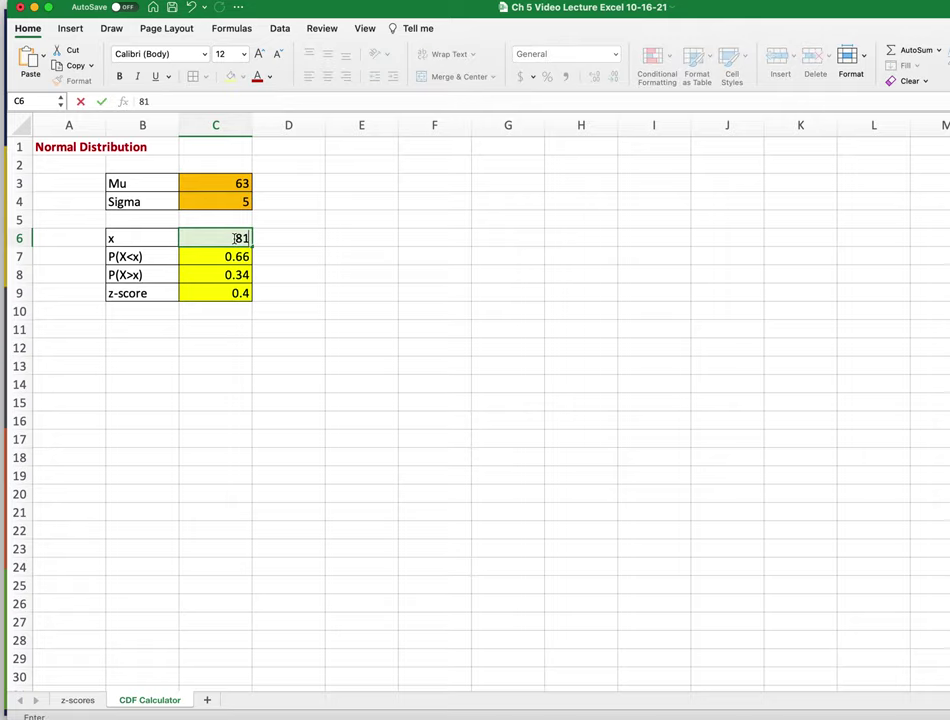
pyautogui.press('Return')
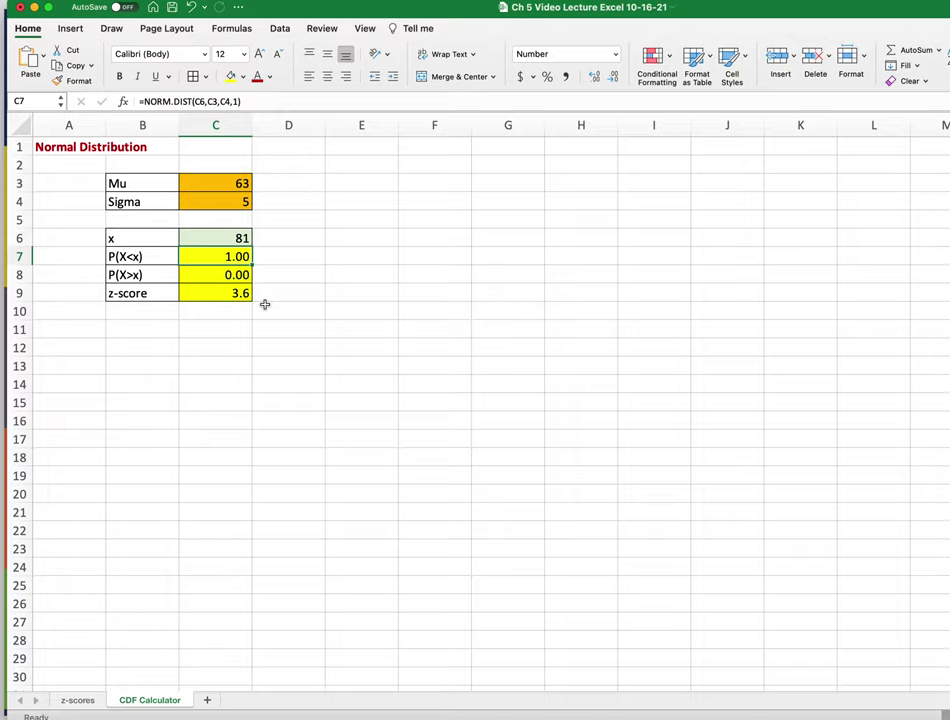
pyautogui.click(245, 237)
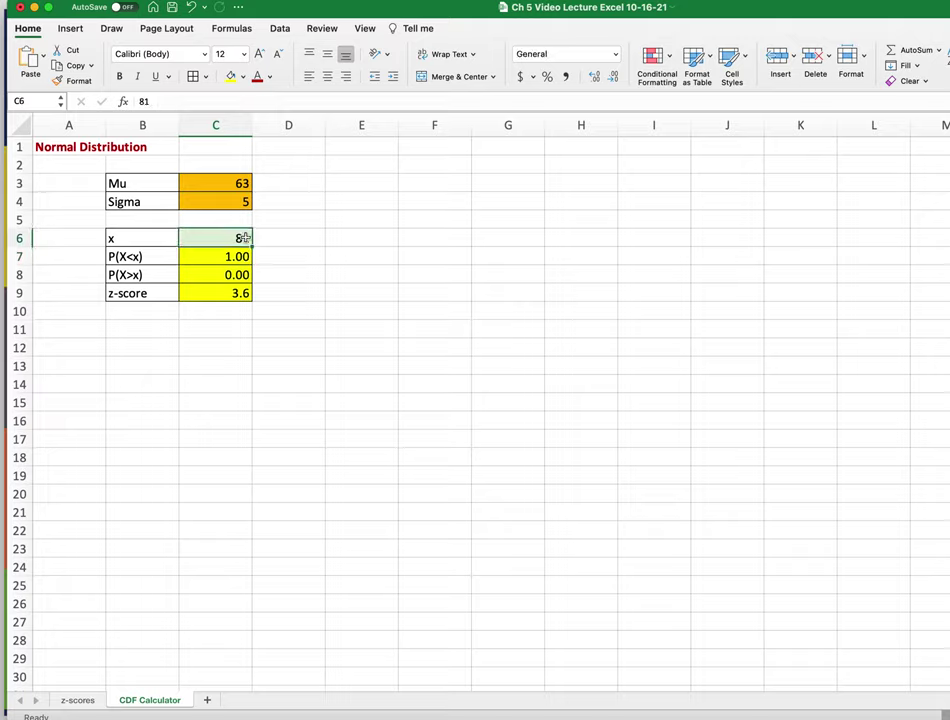
pyautogui.write('72')
pyautogui.press('Return')
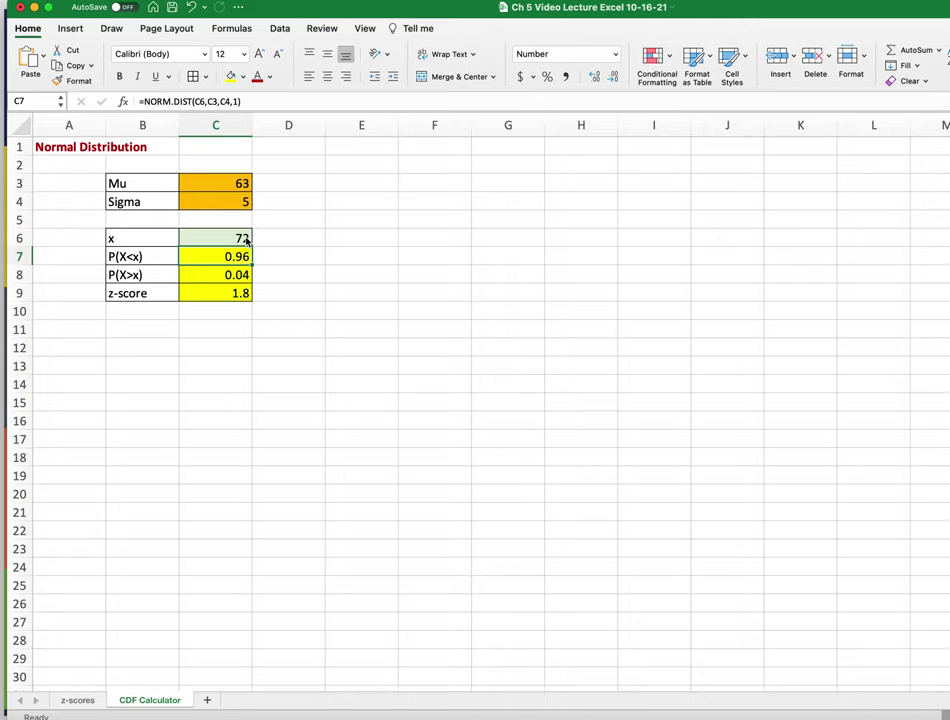
pyautogui.click(245, 239)
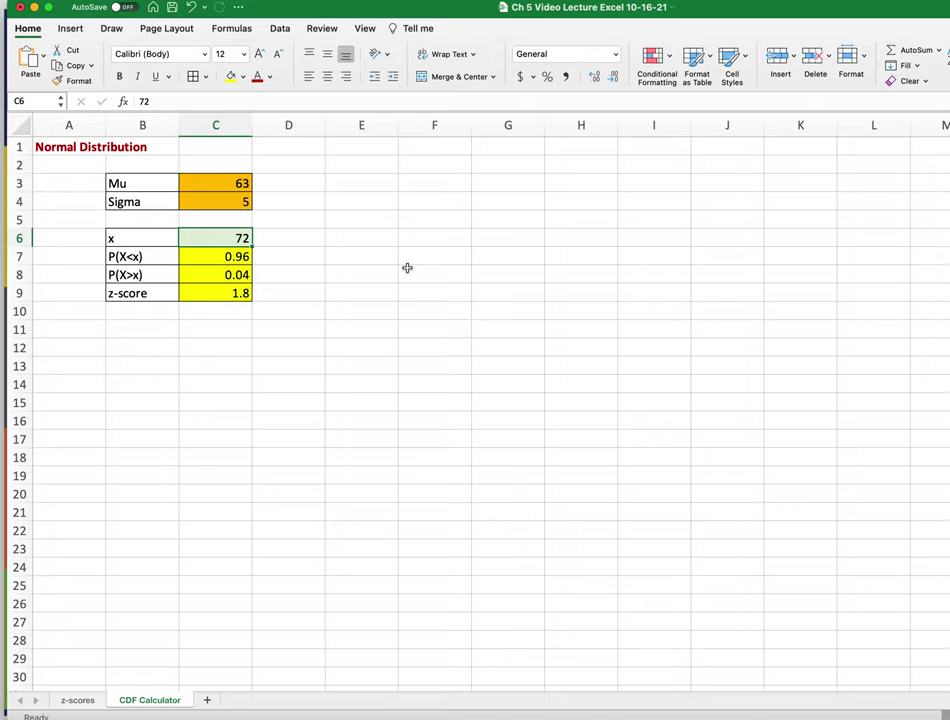
pyautogui.write('55')
pyautogui.press('Return')
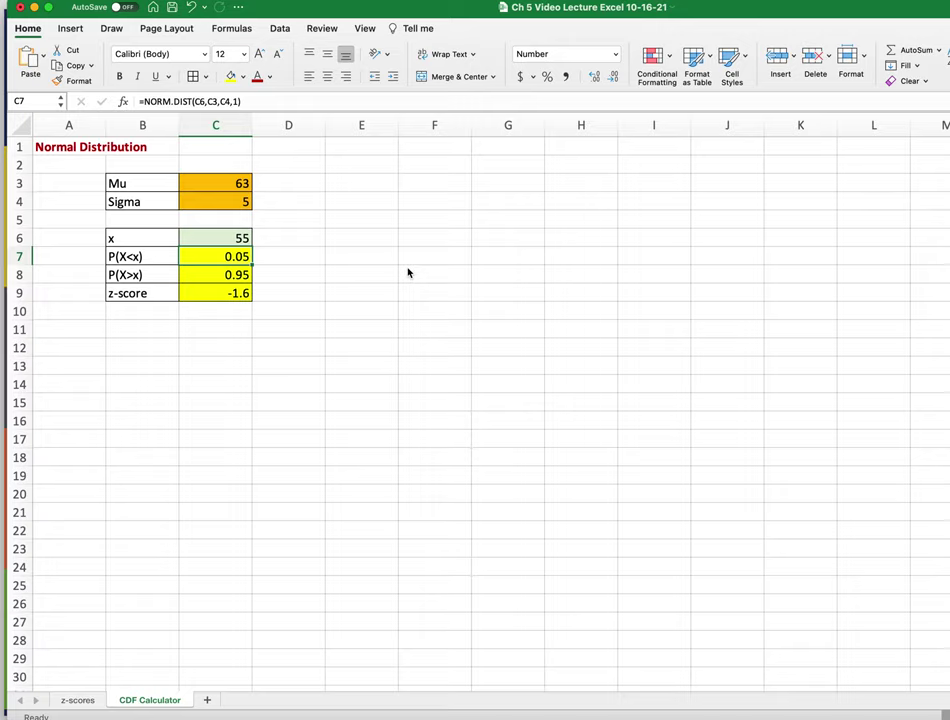
# Set the x value in C6 to 63, keeping the P(X<x) formula in C7 intact
pyautogui.write('63')
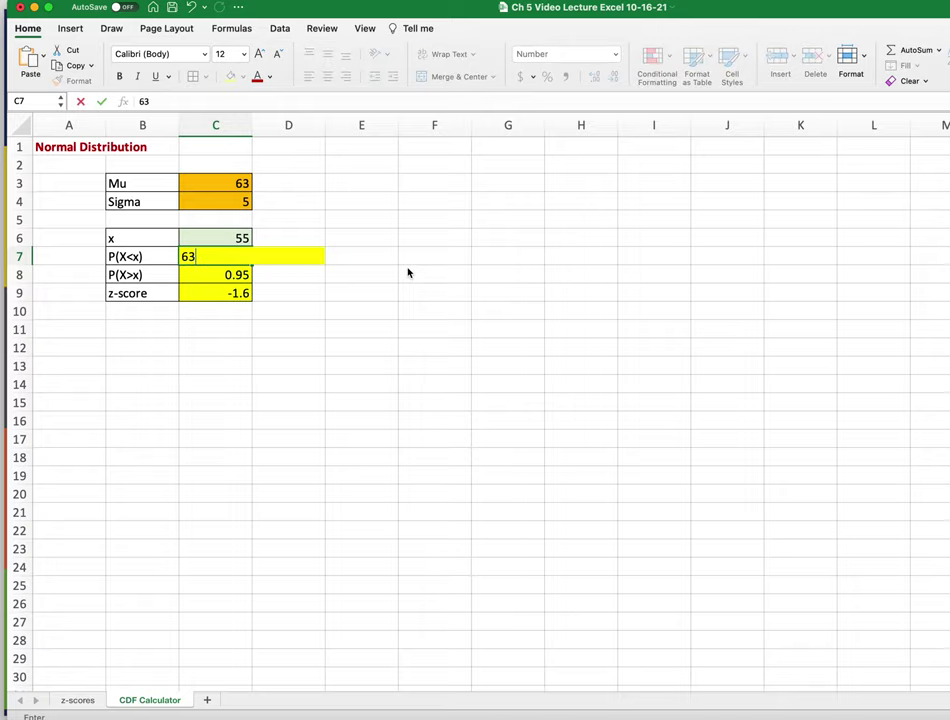
pyautogui.press('Escape')
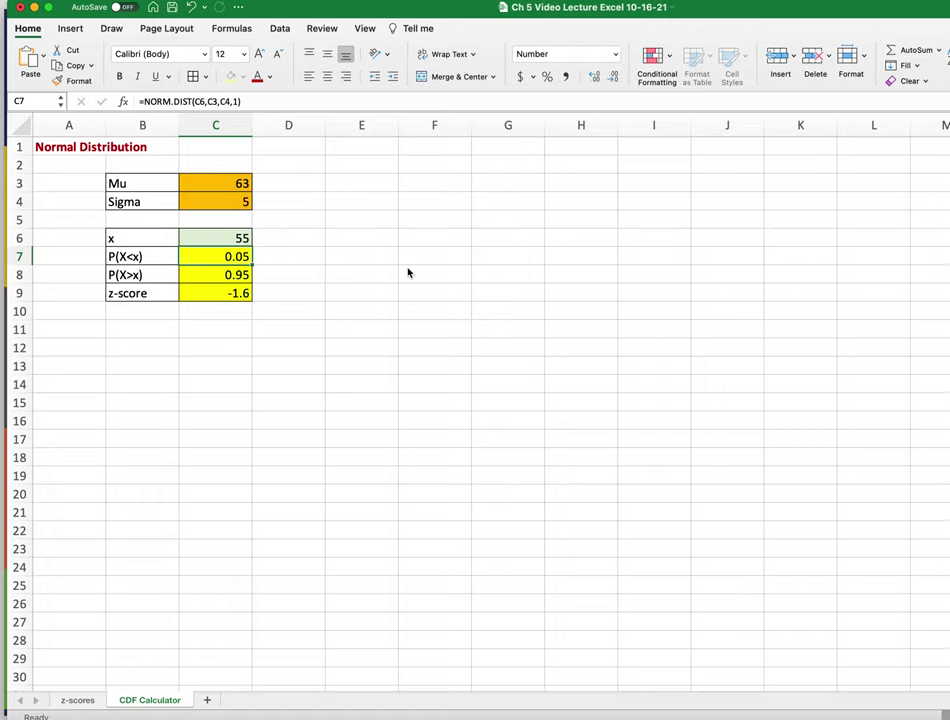
pyautogui.click(229, 235)
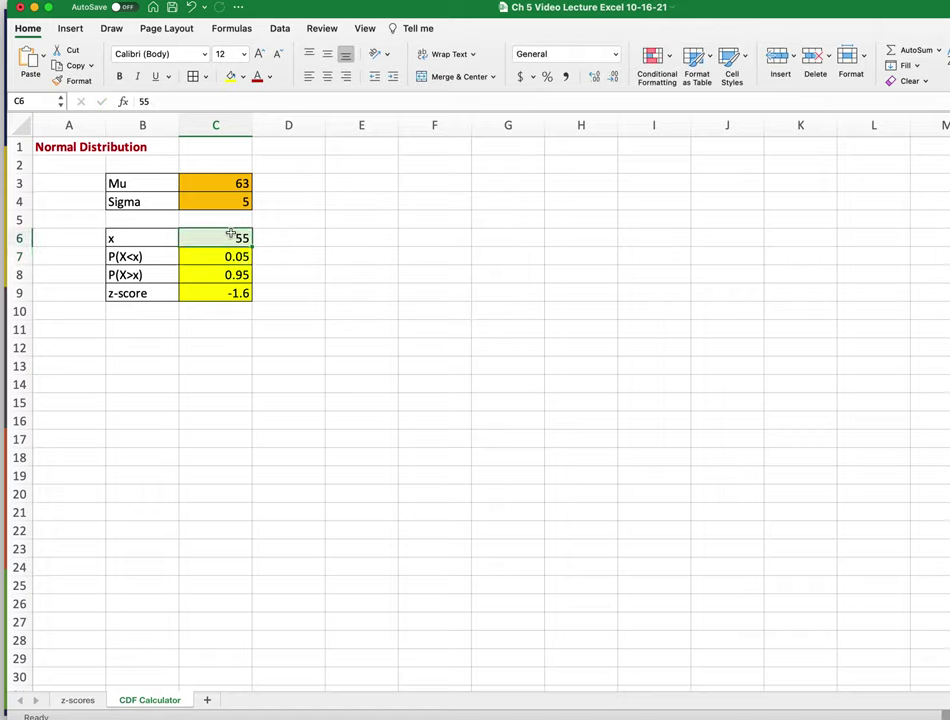
pyautogui.write('63')
pyautogui.press('Return')
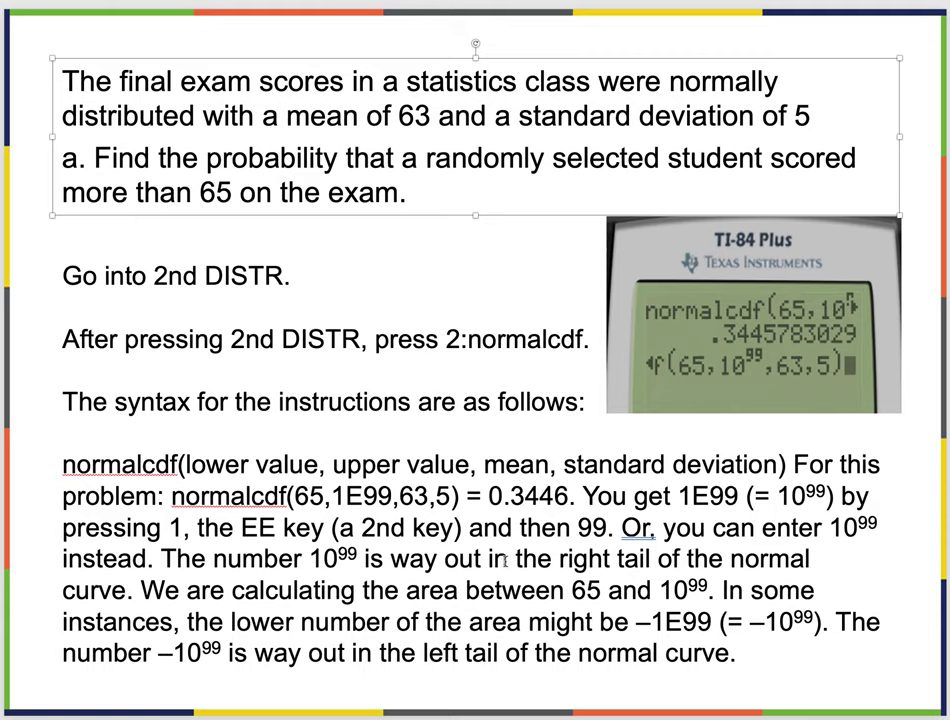
pyautogui.press('Down')
pyautogui.click(513, 267)
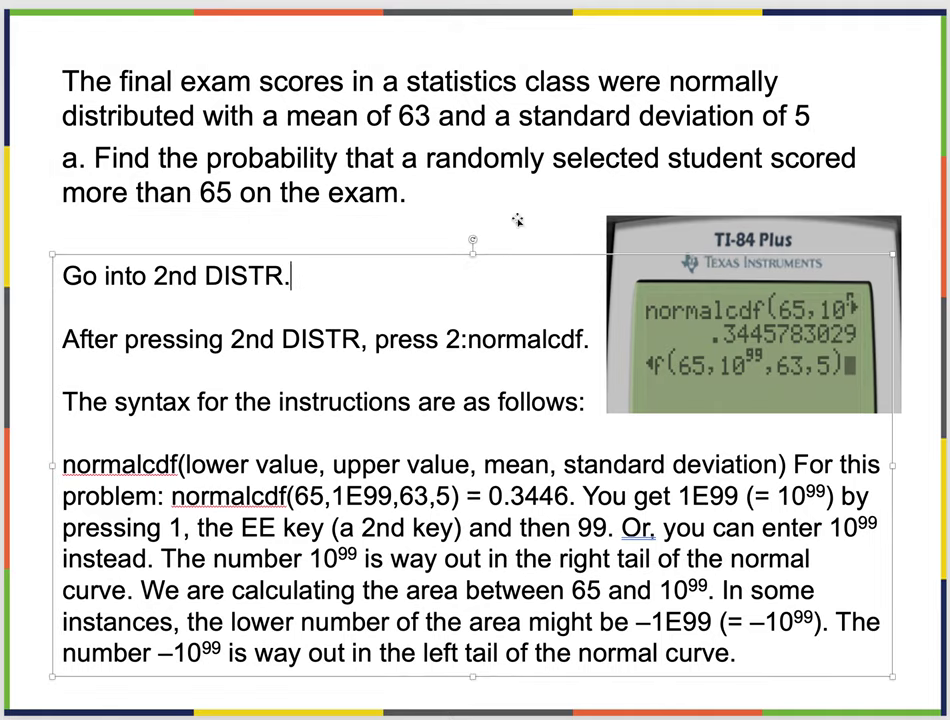
pyautogui.click(38, 37)
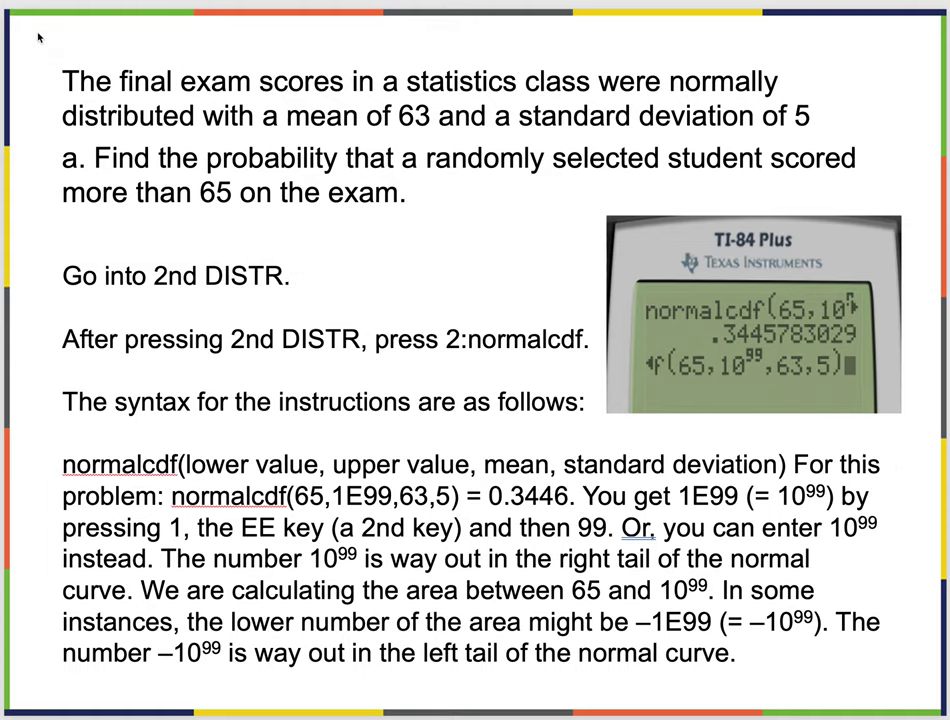
pyautogui.press('Down')
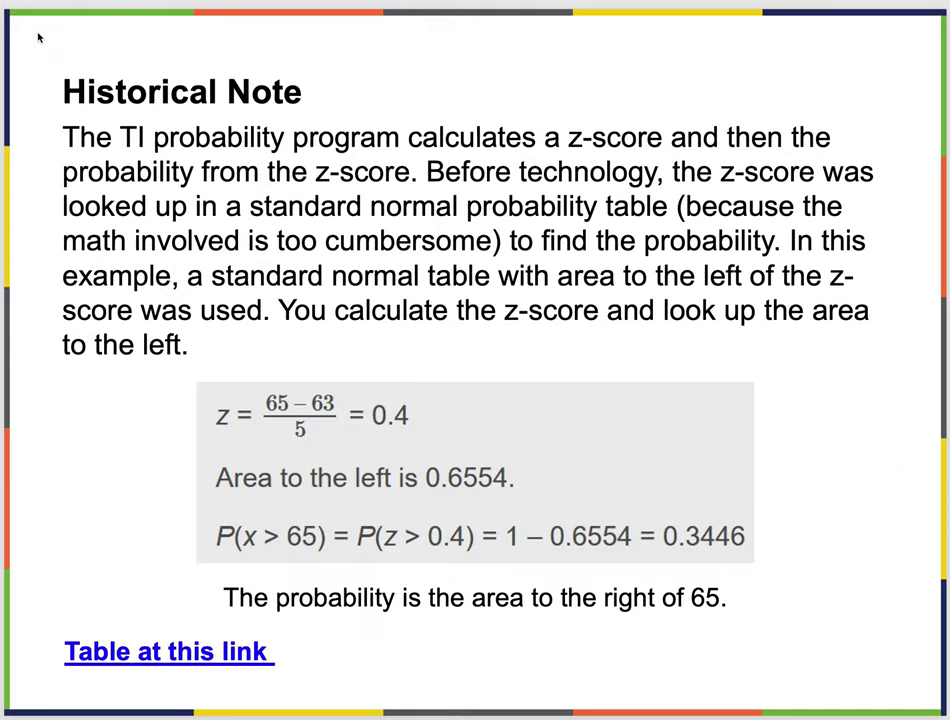
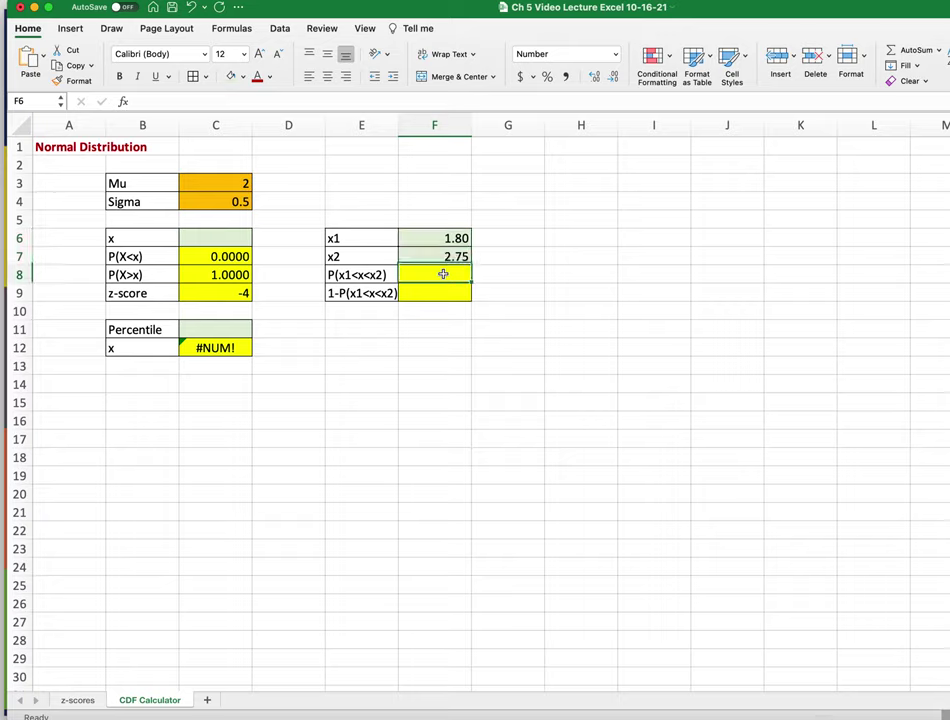
# Start a NORM.DIST formula in the P(x1<x<x2) result cell F8
pyautogui.click(443, 274)
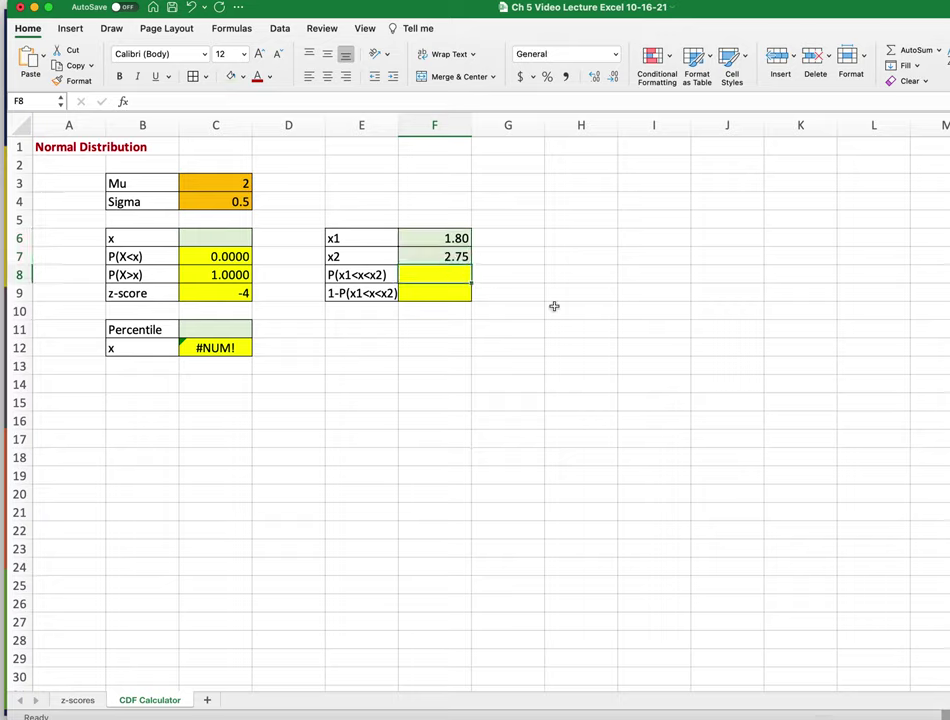
pyautogui.write('=')
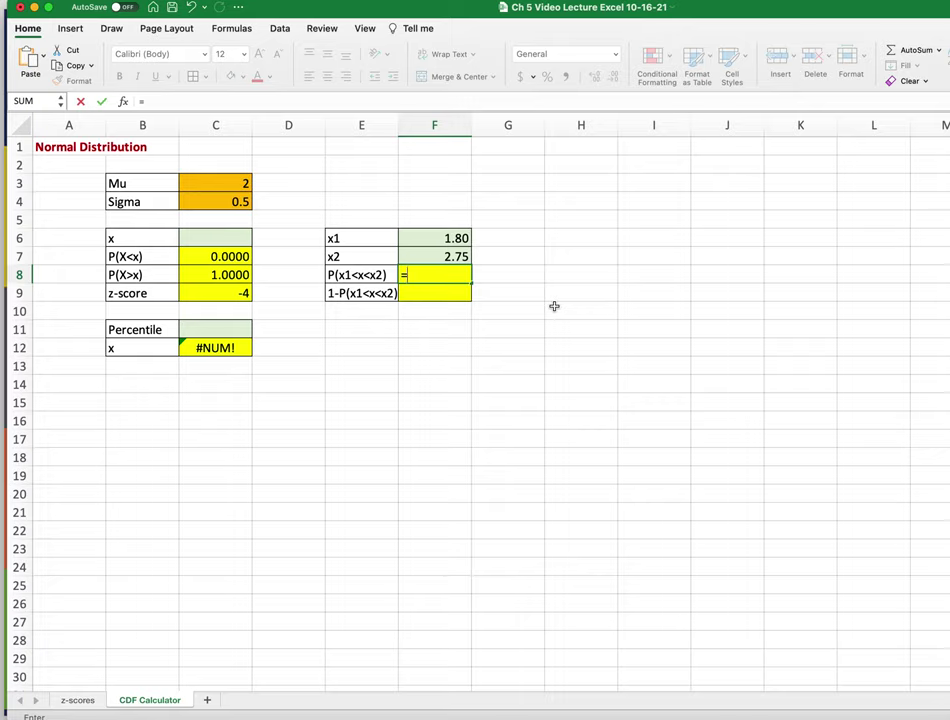
pyautogui.write('no')
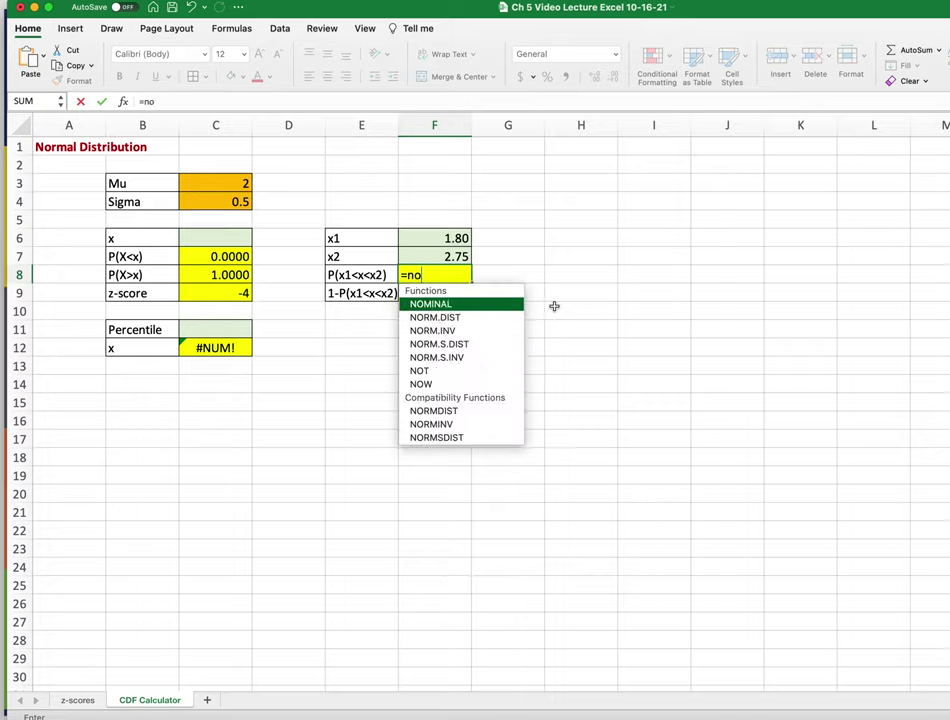
pyautogui.write('mr')
pyautogui.press('BackSpace')
pyautogui.press('BackSpace')
pyautogui.write('r,m')
pyautogui.press('BackSpace')
pyautogui.press('BackSpace')
pyautogui.write('m')
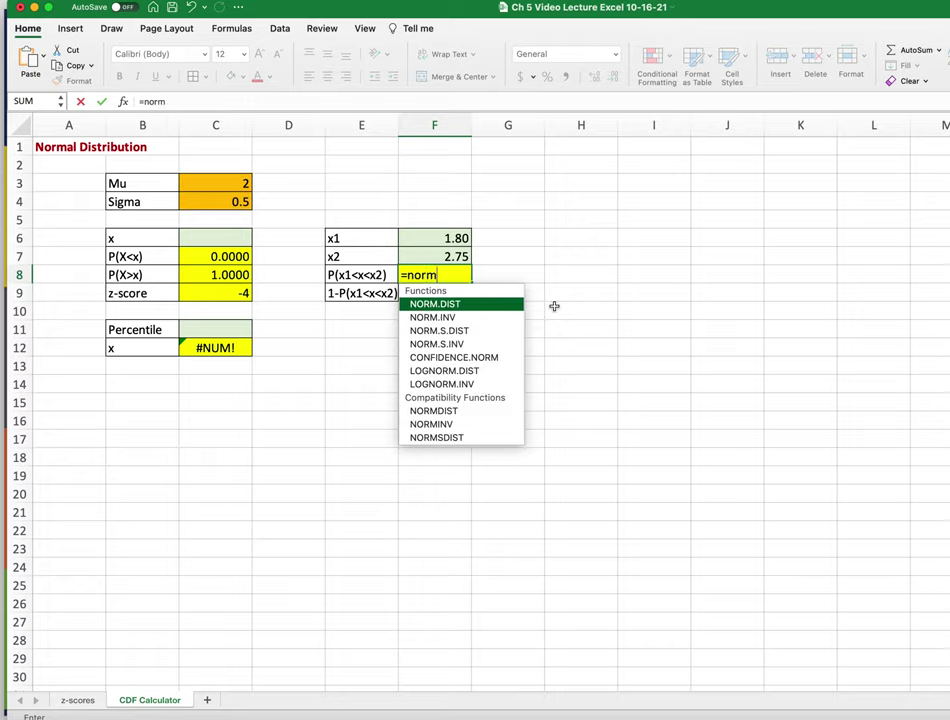
pyautogui.doubleClick(463, 305)
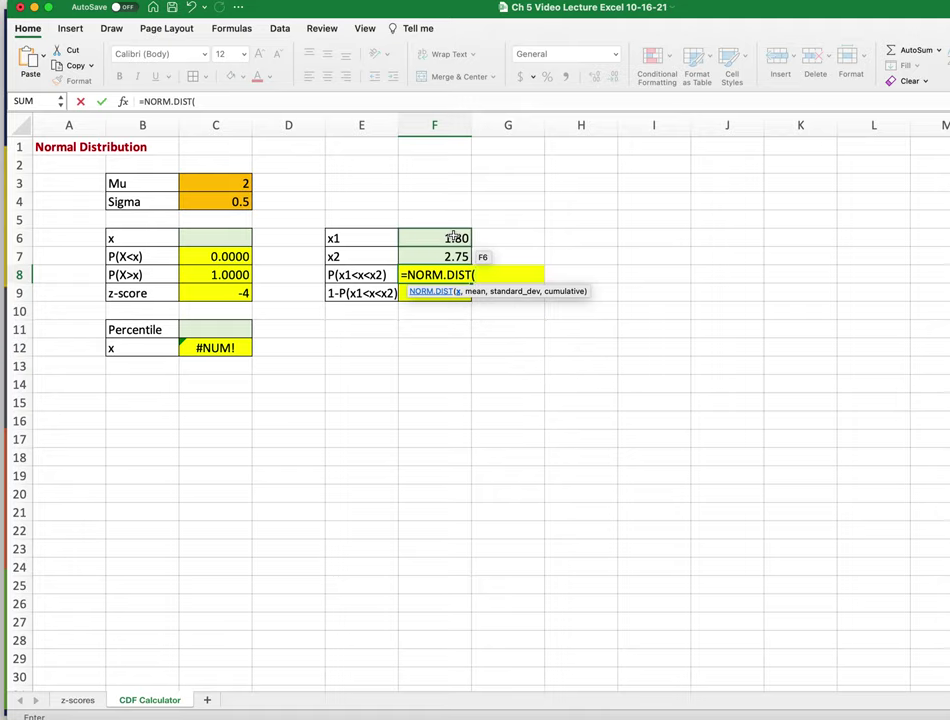
# Complete the NORM.DIST arguments in F8 with x1 from F6, mean C3, standard deviation C4 and cumulative 1
pyautogui.click(454, 237)
pyautogui.write(',')
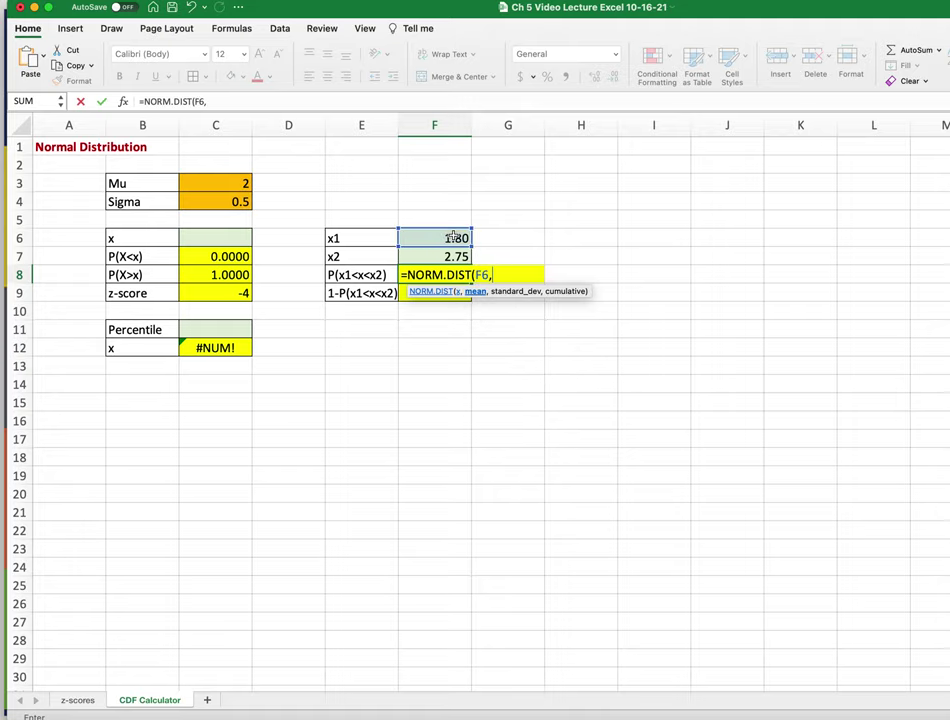
pyautogui.click(238, 183)
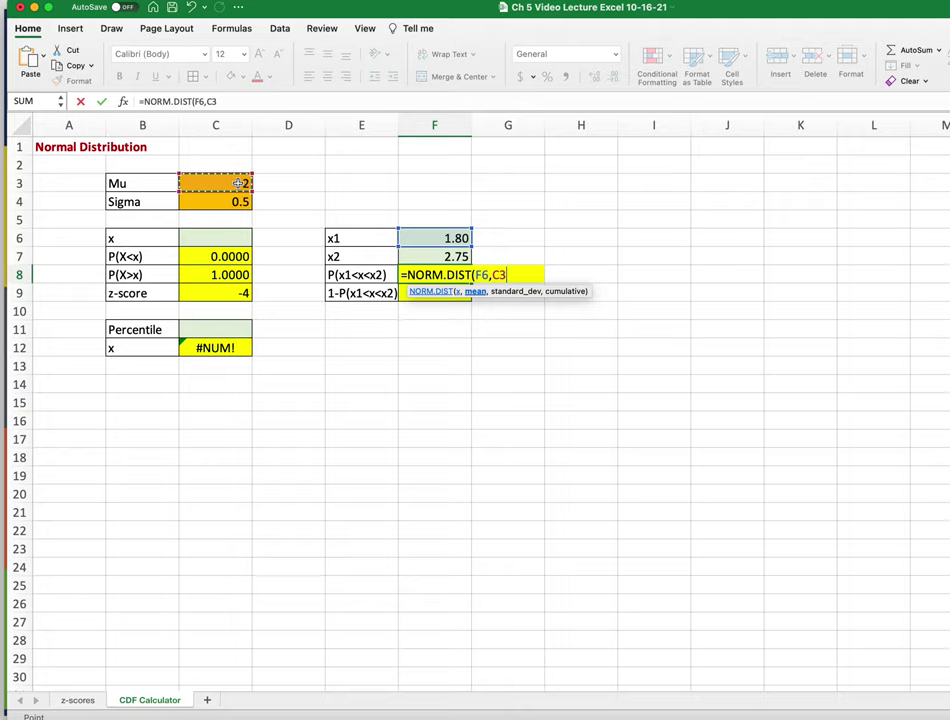
pyautogui.write(',')
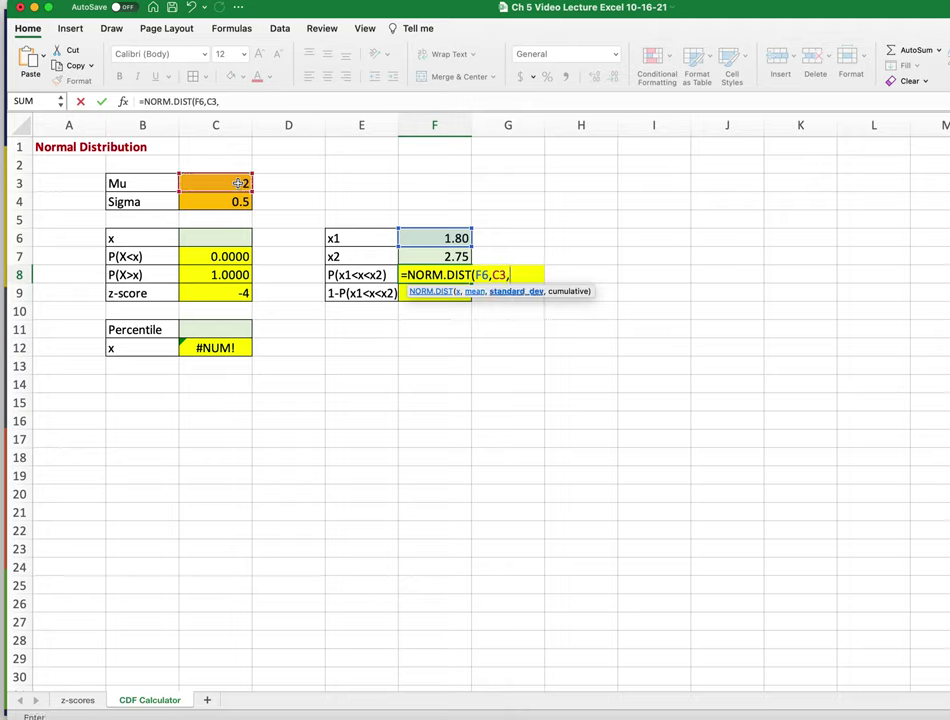
pyautogui.click(219, 207)
pyautogui.write(',')
pyautogui.press('BackSpace')
pyautogui.write(',1')
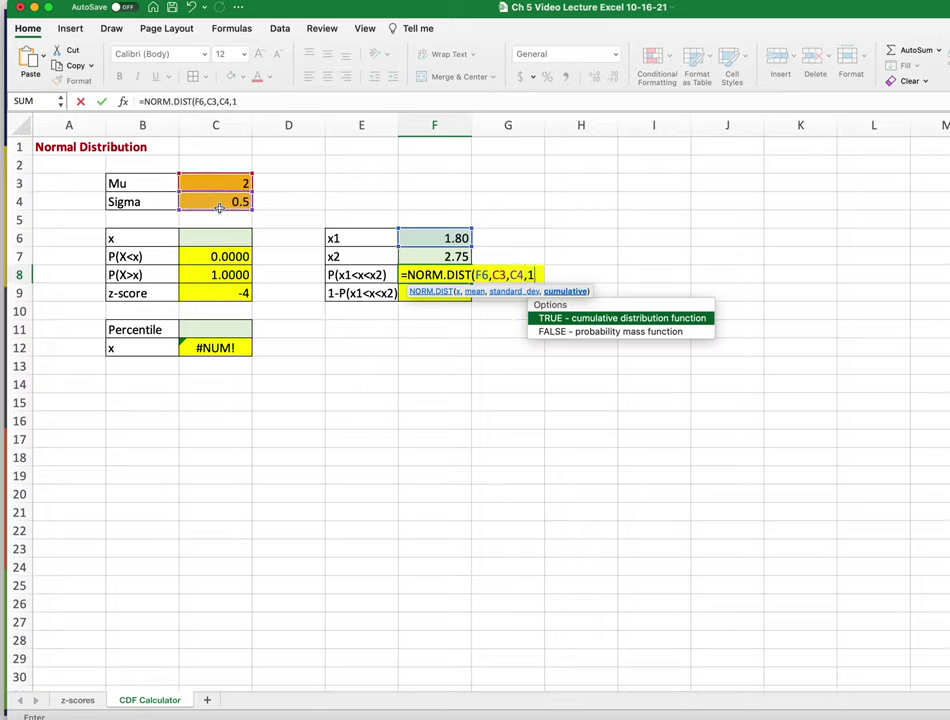
pyautogui.write(')')
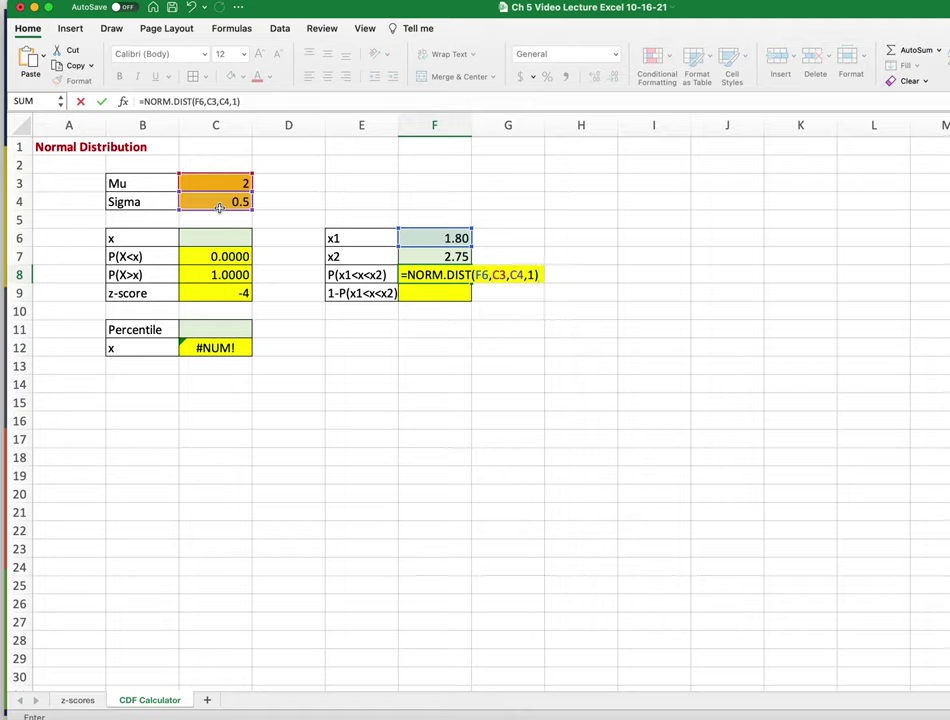
# Insert a second NORM.DIST function ahead of the existing one in the F8 formula
pyautogui.write('-')
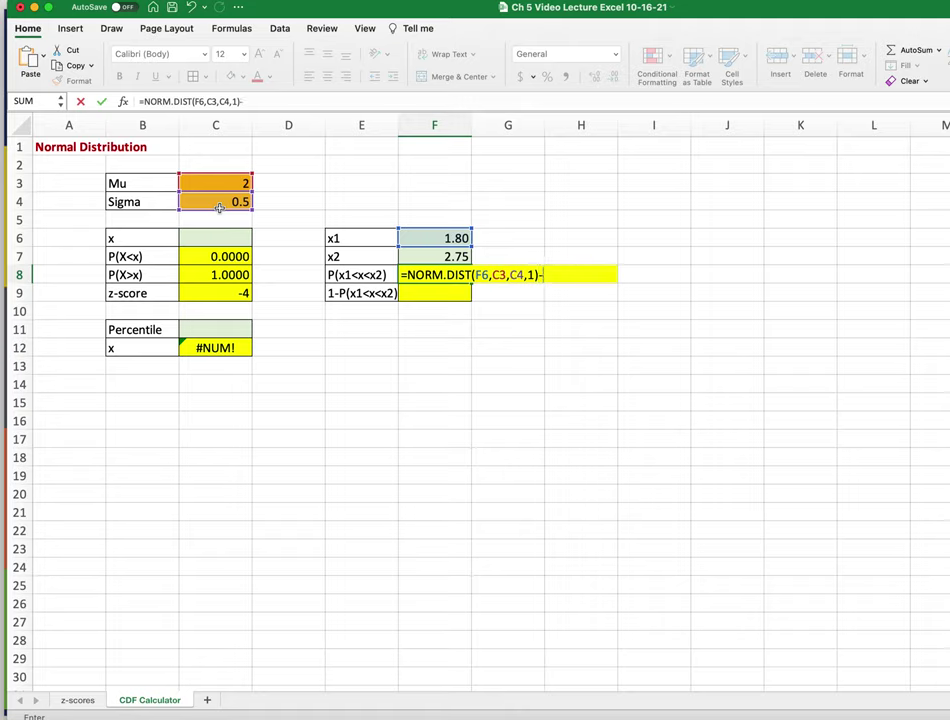
pyautogui.press('BackSpace')
pyautogui.click(407, 274)
pyautogui.write('Nom')
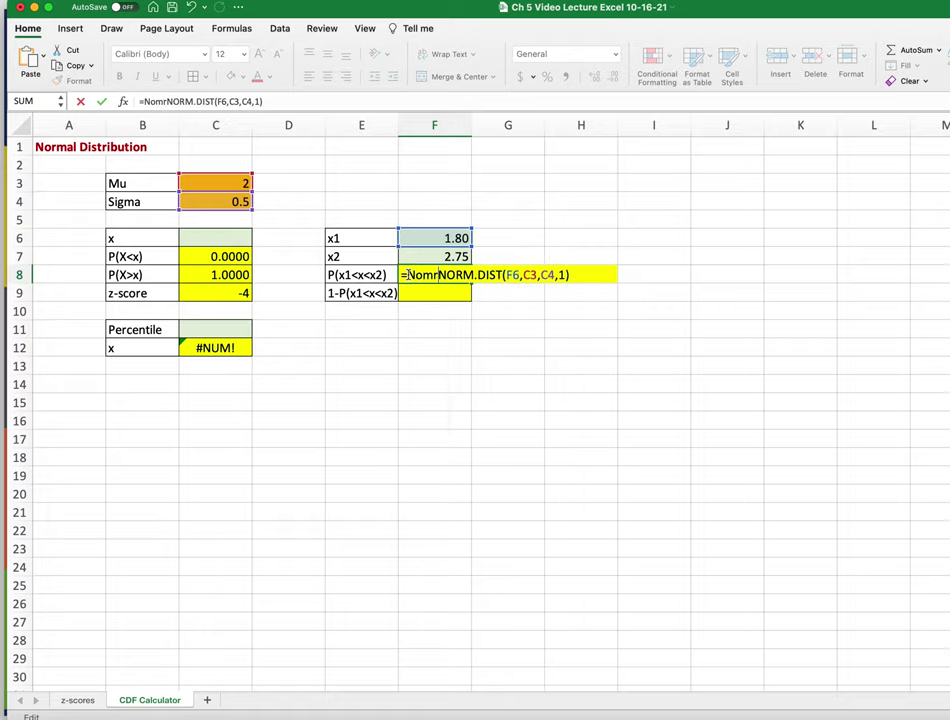
pyautogui.press('BackSpace')
pyautogui.write('rm.d')
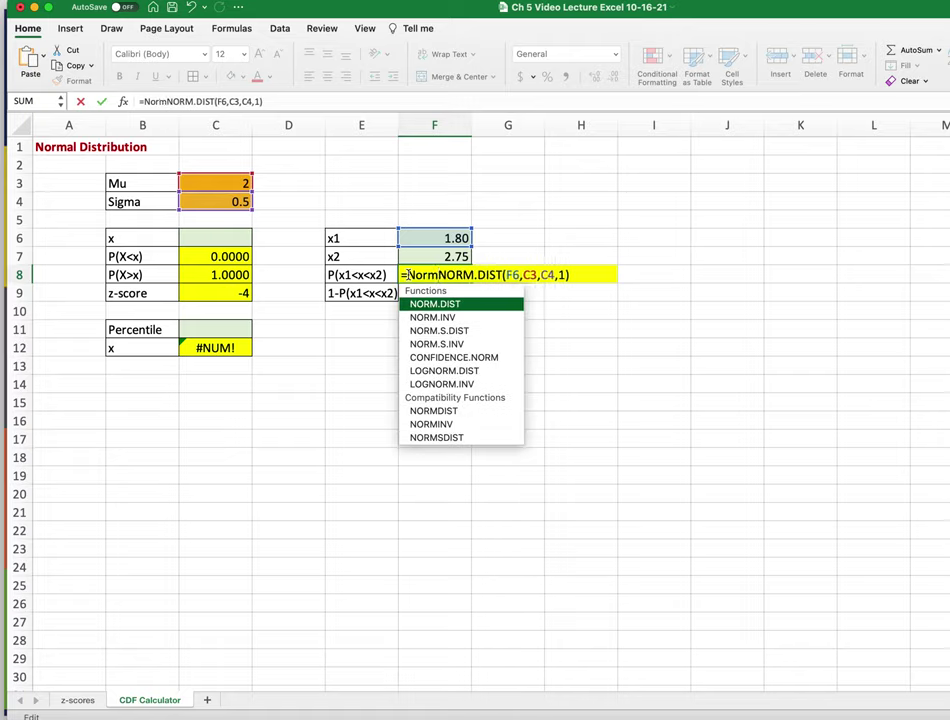
pyautogui.write('st')
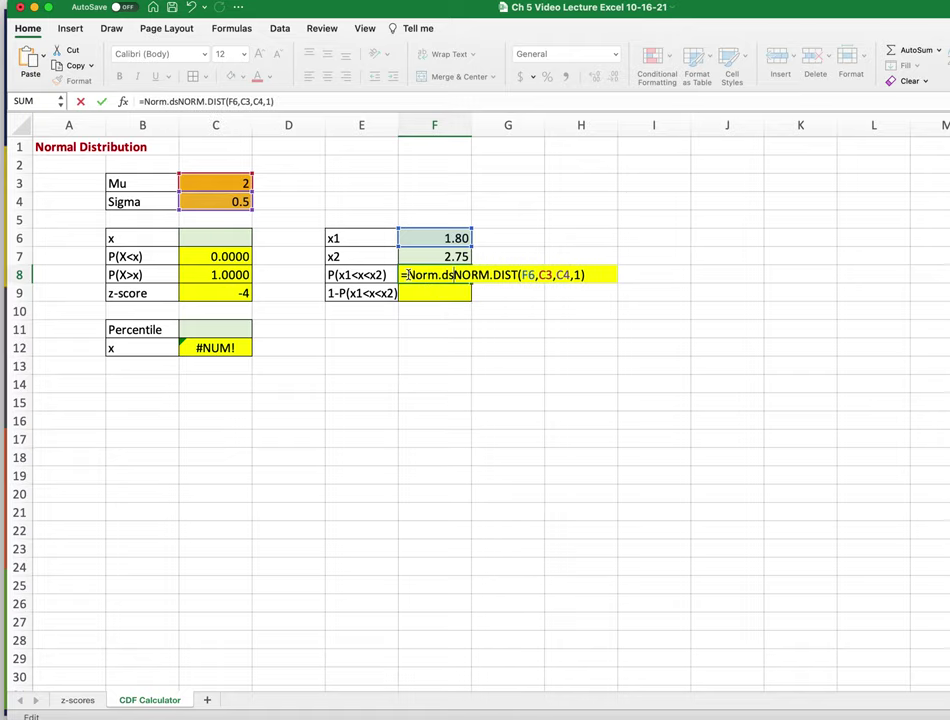
pyautogui.press('BackSpace')
pyautogui.press('BackSpace')
pyautogui.write('ist')
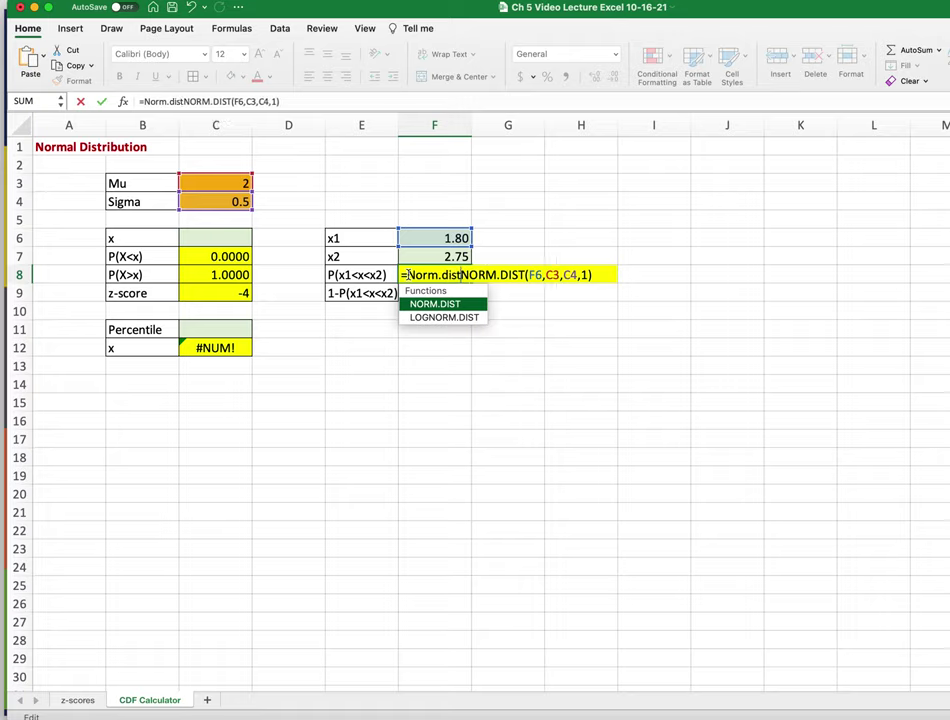
pyautogui.write('(')
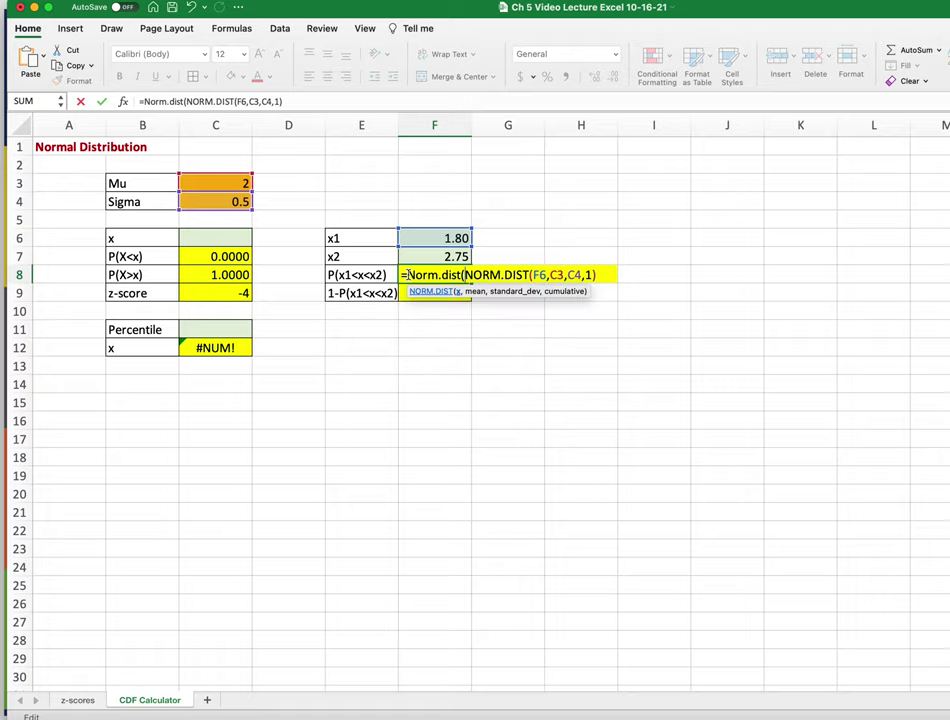
# Complete the new NORM.DIST in F8 with x2 from F7, mean C3, standard deviation C4 and cumulative 1, subtracting the existing x1 term
pyautogui.click(440, 255)
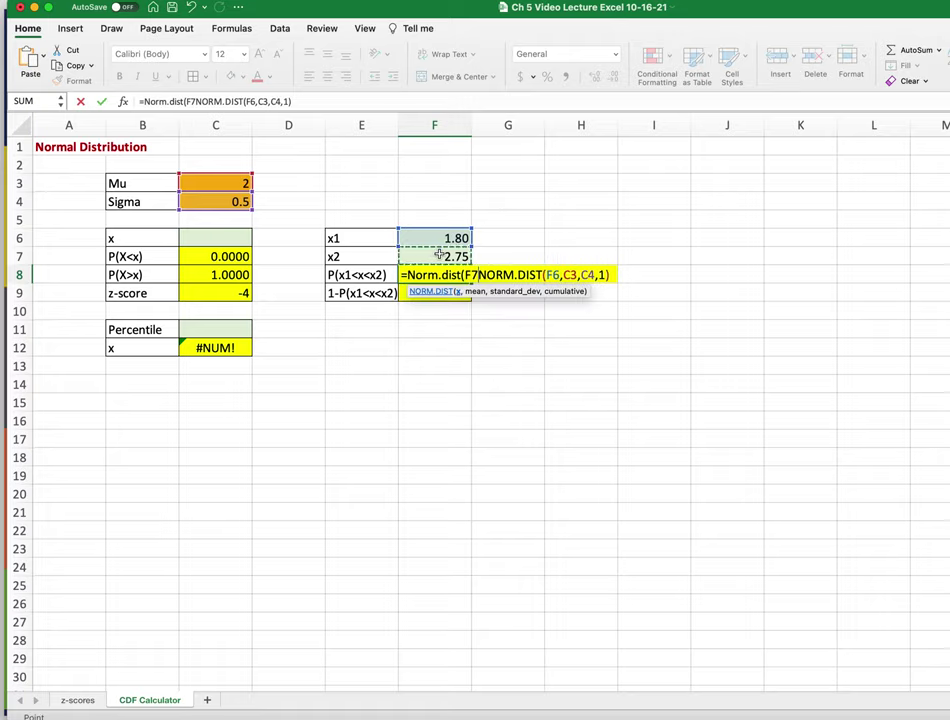
pyautogui.write(',')
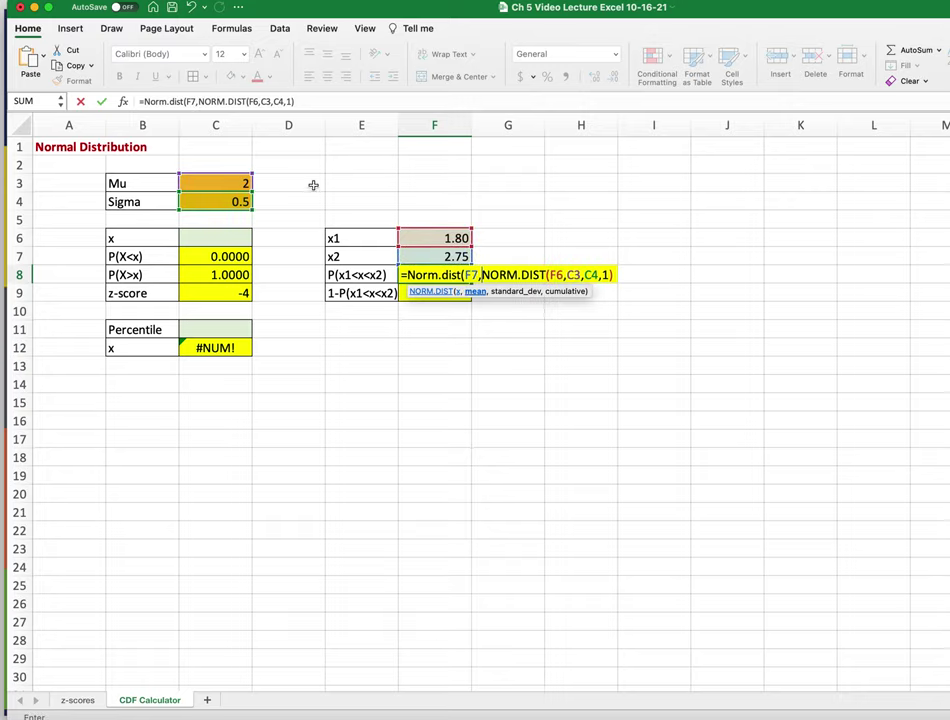
pyautogui.click(232, 184)
pyautogui.write(',')
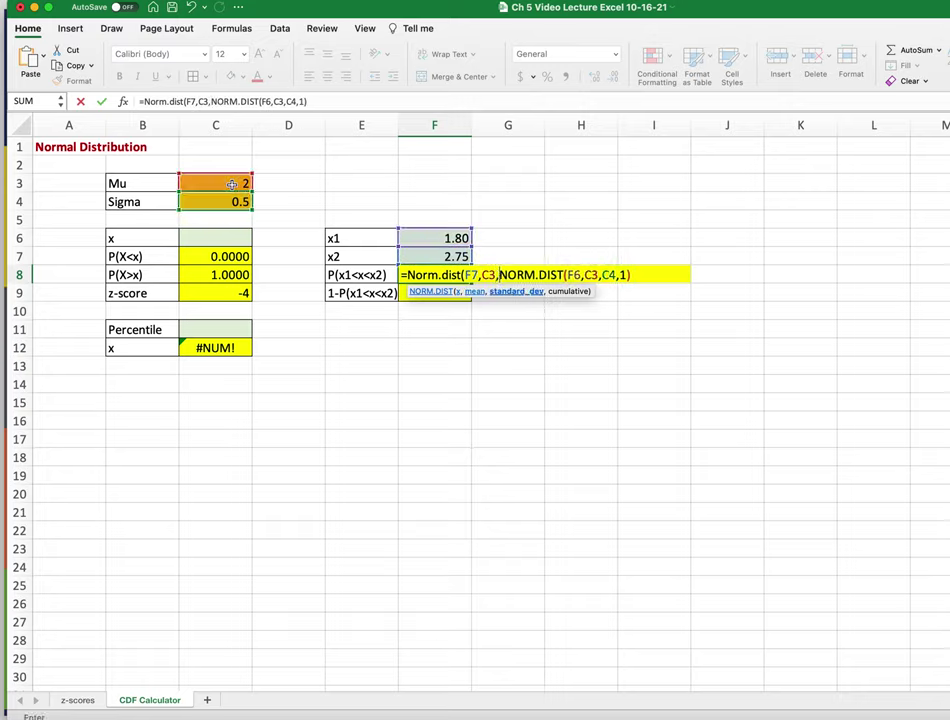
pyautogui.click(226, 202)
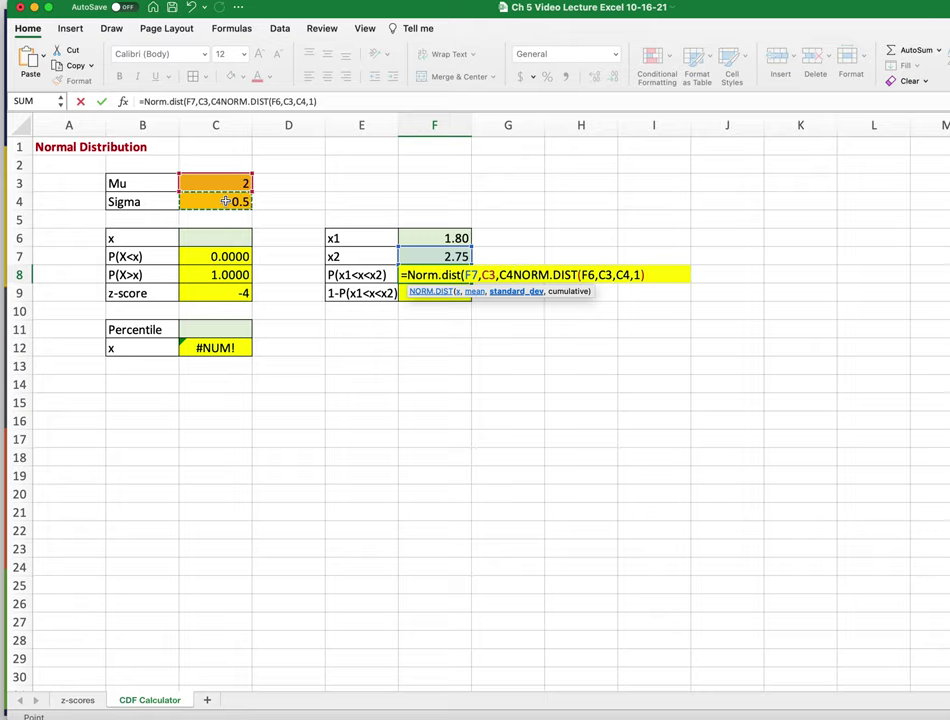
pyautogui.write(',1)')
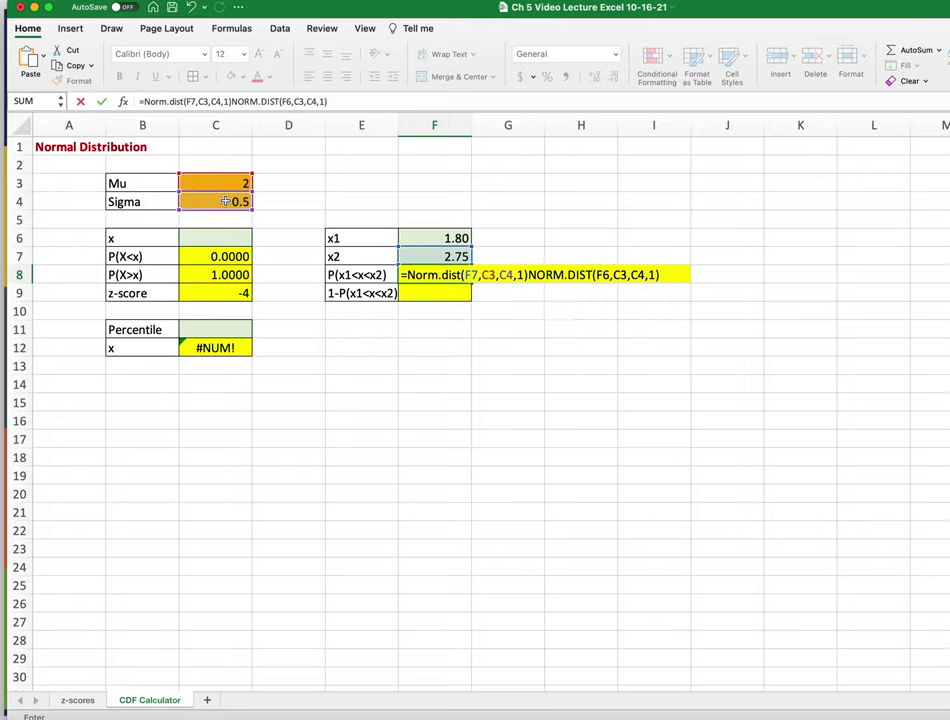
pyautogui.press('BackSpace')
pyautogui.write('-')
pyautogui.press('Return')
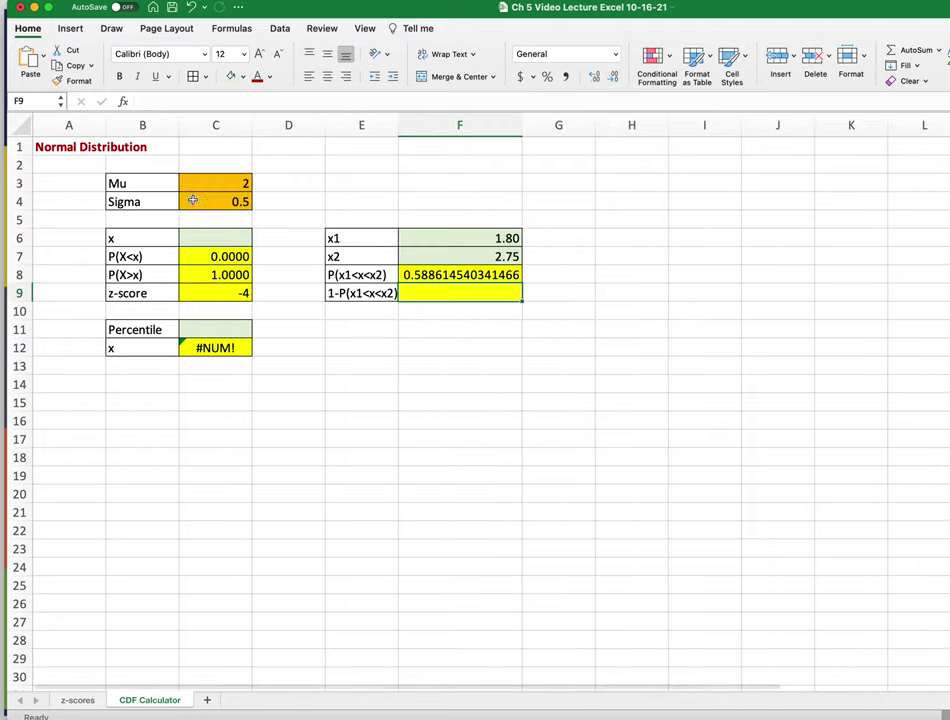
# Format the P(x1<x<x2) result in F8 to four decimal places and narrow column F to fit
pyautogui.click(439, 276)
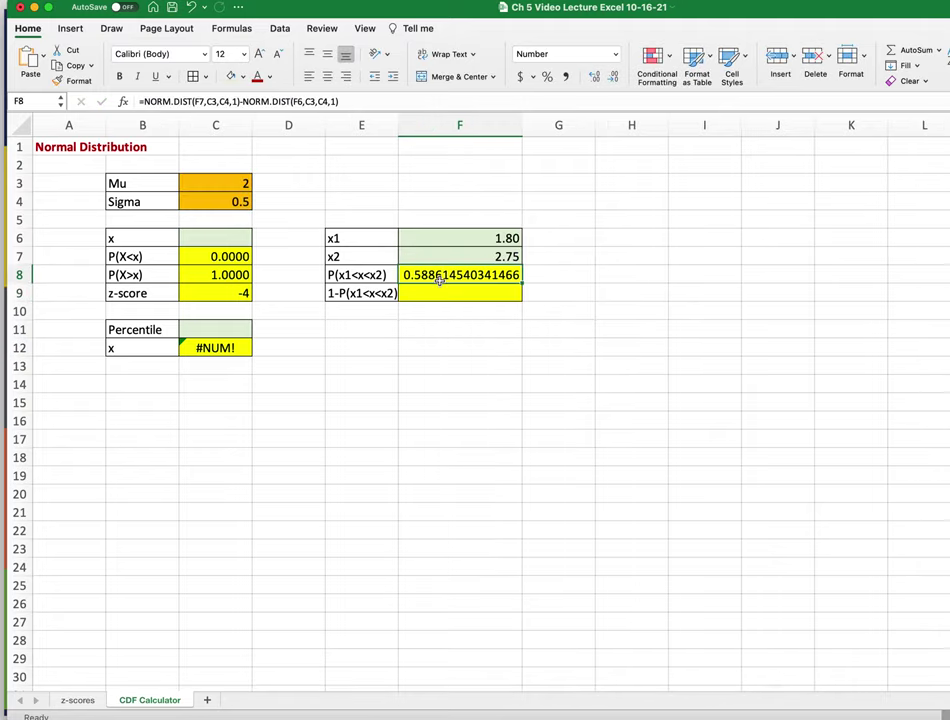
pyautogui.click(614, 78)
pyautogui.click(614, 78)
pyautogui.click(614, 78)
pyautogui.click(614, 78)
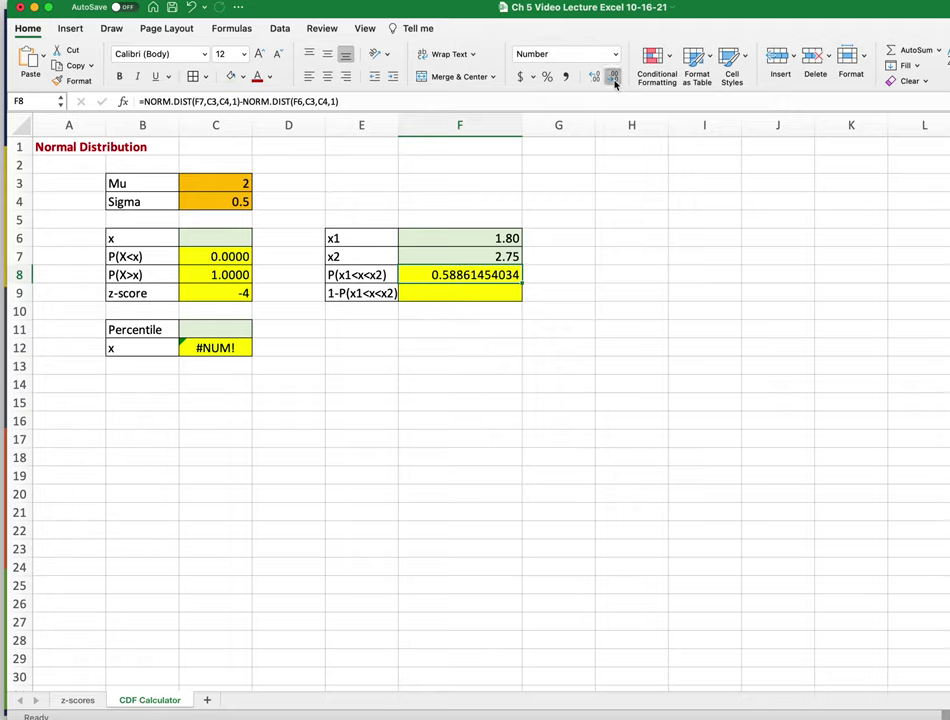
pyautogui.click(614, 78)
pyautogui.click(614, 78)
pyautogui.click(614, 78)
pyautogui.click(614, 78)
pyautogui.click(614, 79)
pyautogui.click(614, 79)
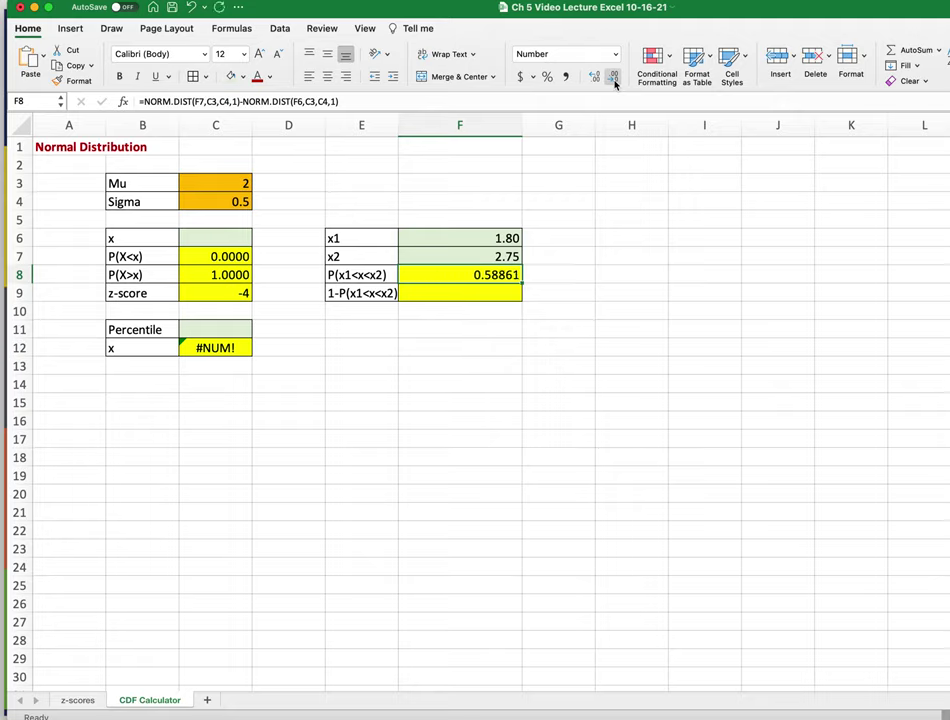
pyautogui.click(614, 79)
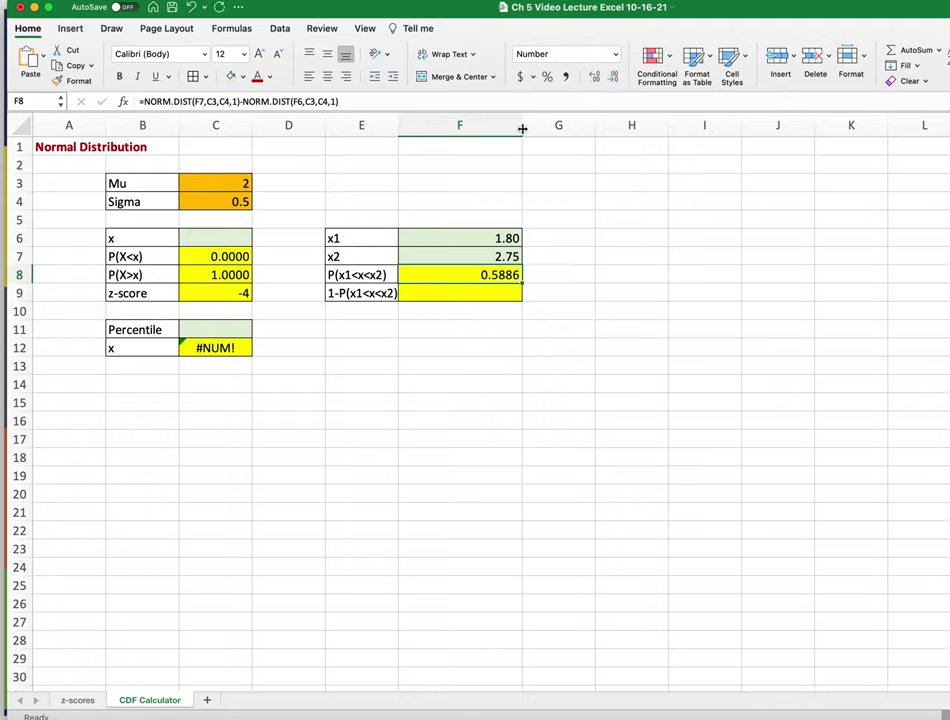
pyautogui.moveTo(522, 129); pyautogui.dragTo(486, 129)
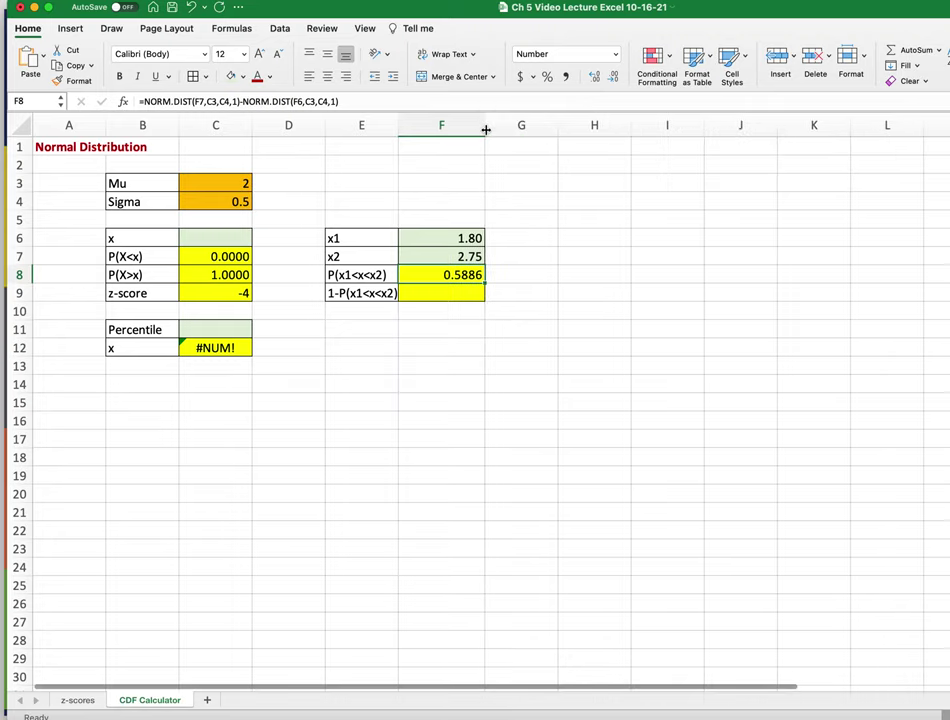
# Enter the complement formula =1-F8 in the 1-P(x1<x<x2) result cell F9
pyautogui.click(449, 293)
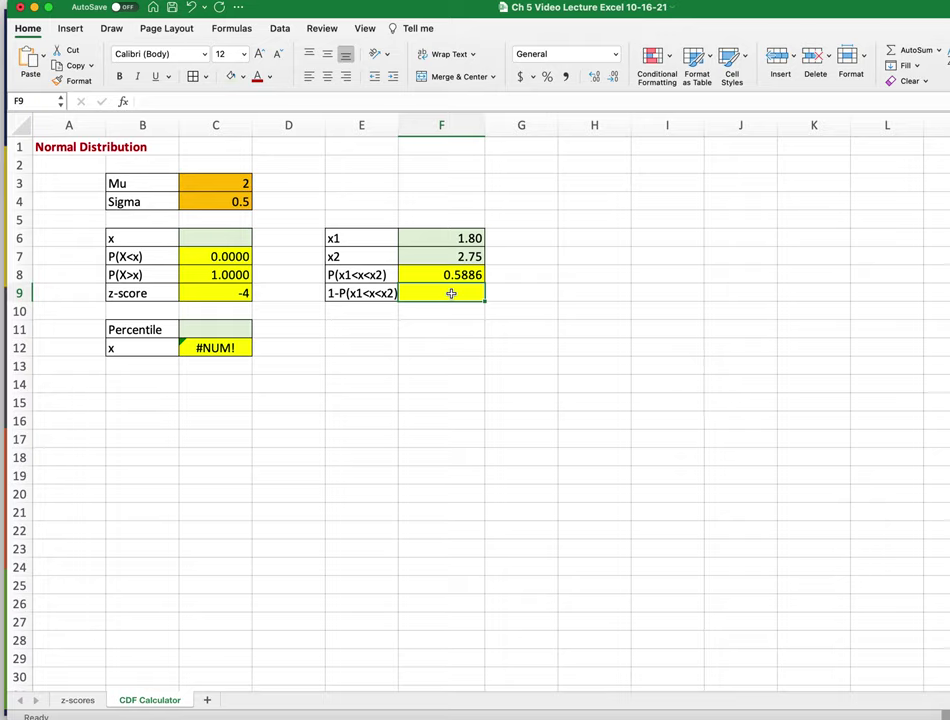
pyautogui.write('=')
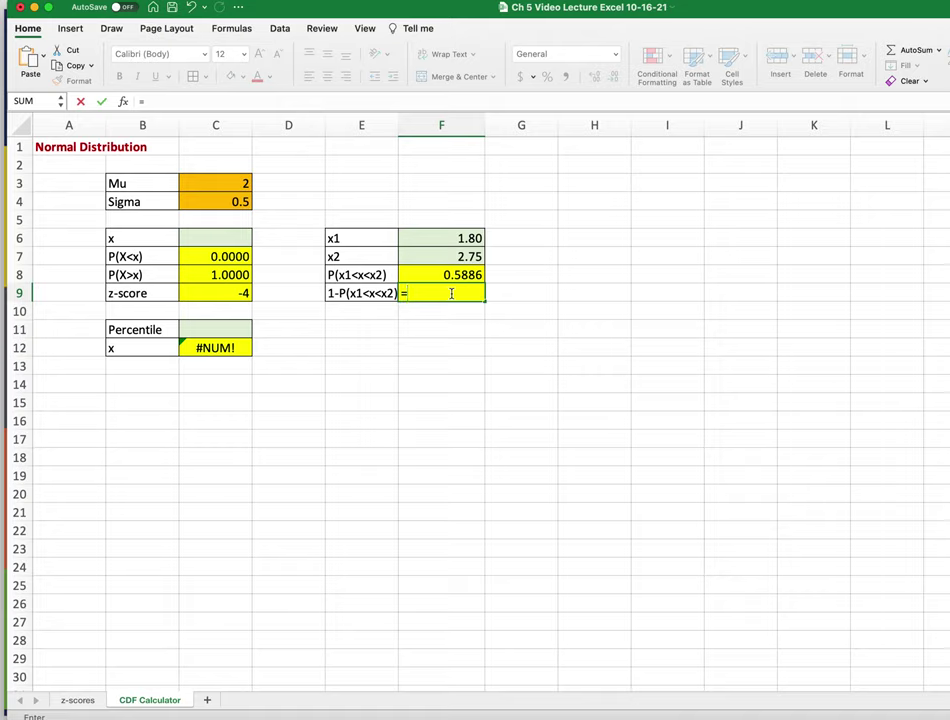
pyautogui.write('1-')
pyautogui.press('Up')
pyautogui.press('Up')
pyautogui.press('Down')
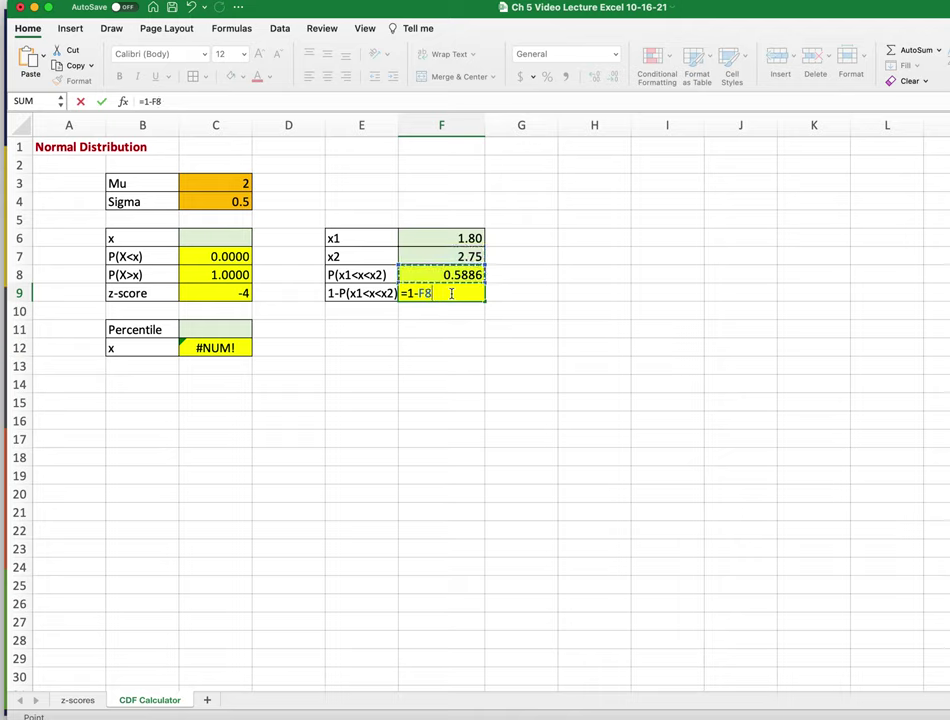
pyautogui.press('Return')
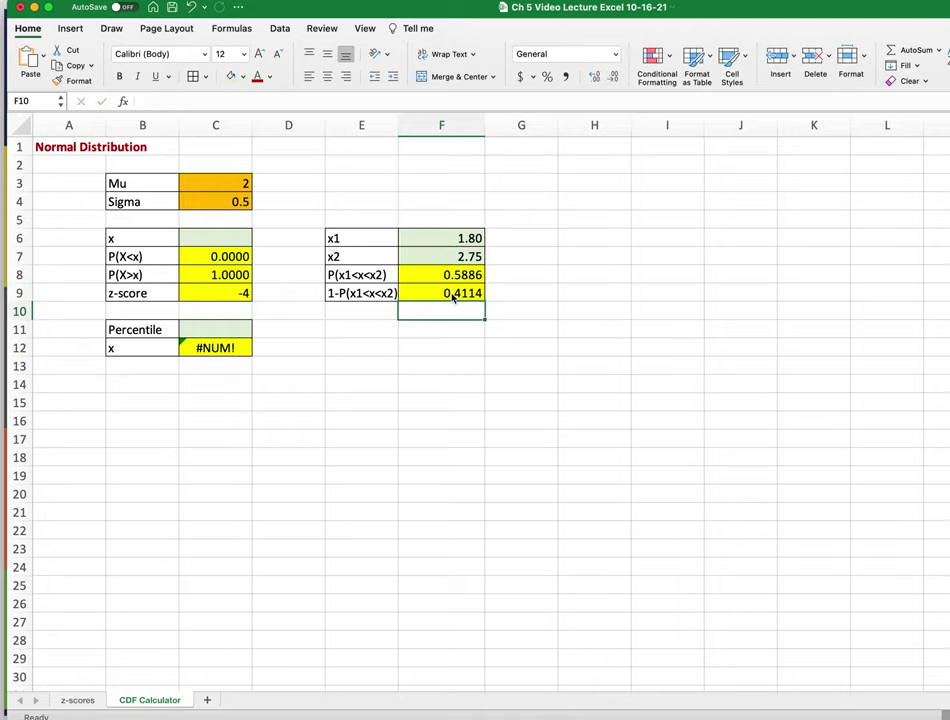
# Switch to the lecture slide to compare its P(1.8 < x < 2.75) answer with the result in F8, returning to the workbook
pyautogui.press('super+Tab')
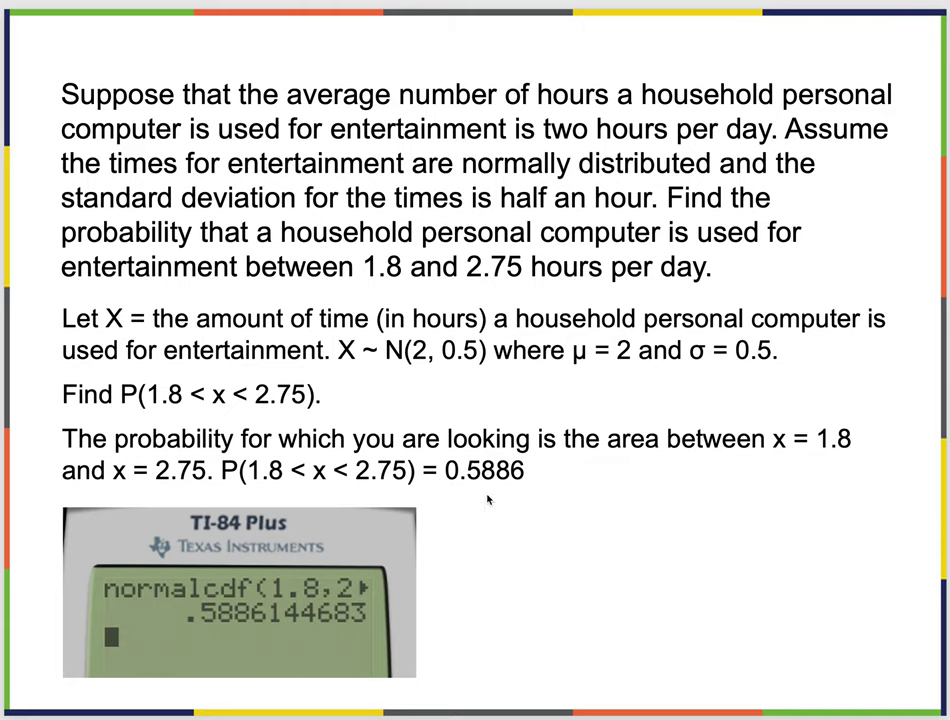
pyautogui.press('super+Tab')
pyautogui.click(465, 275)
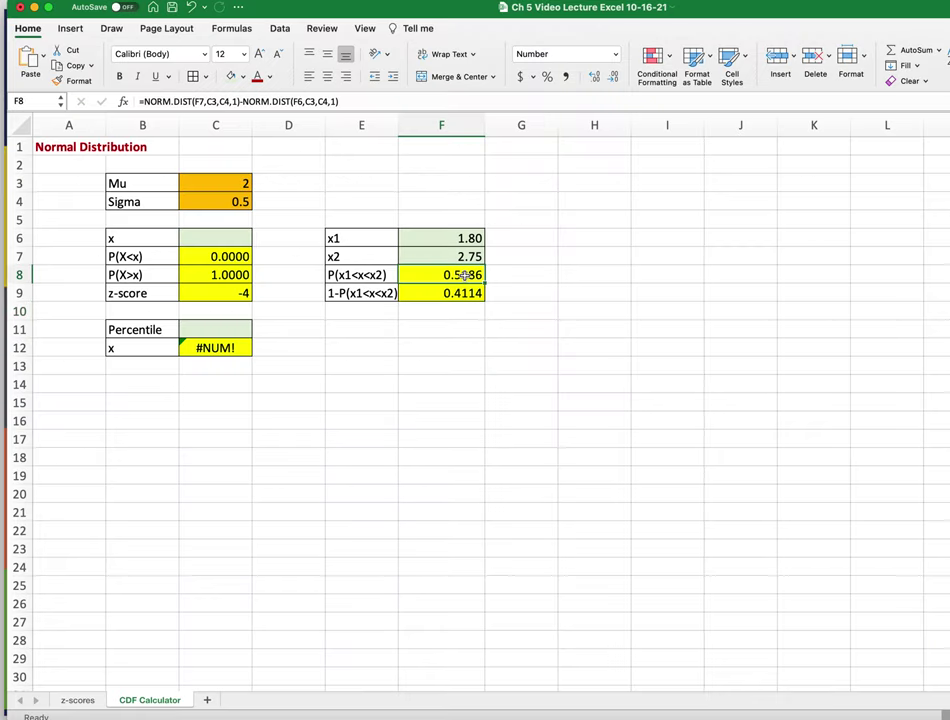
# Clear the Mu and Sigma values in C3:C4 and the x1 and x2 values in F6:F7
pyautogui.click(231, 182)
pyautogui.moveTo(231, 182); pyautogui.dragTo(232, 202)
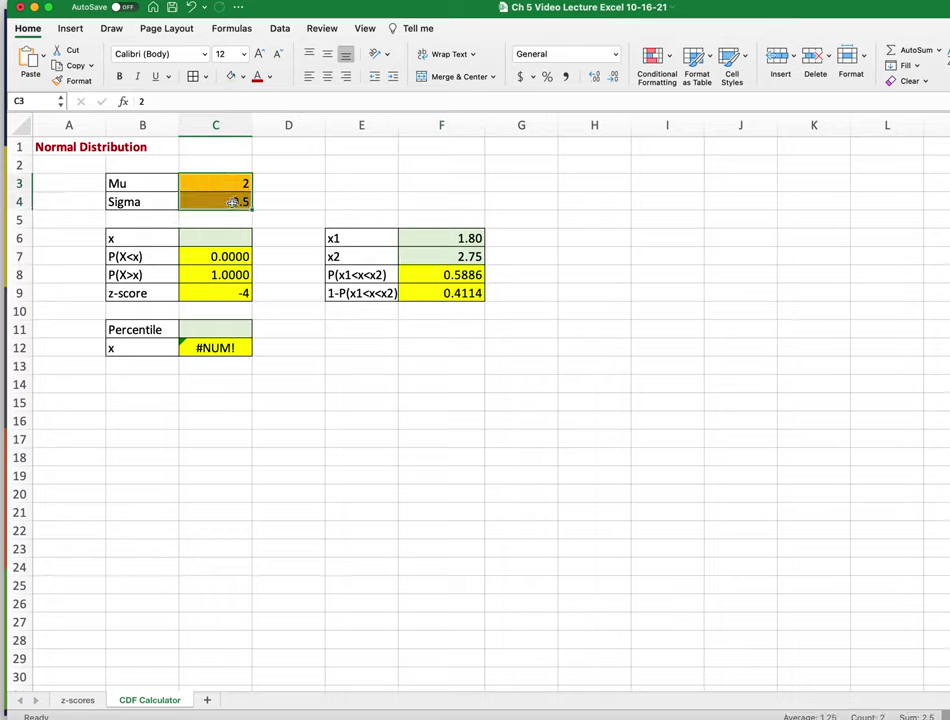
pyautogui.press('Delete')
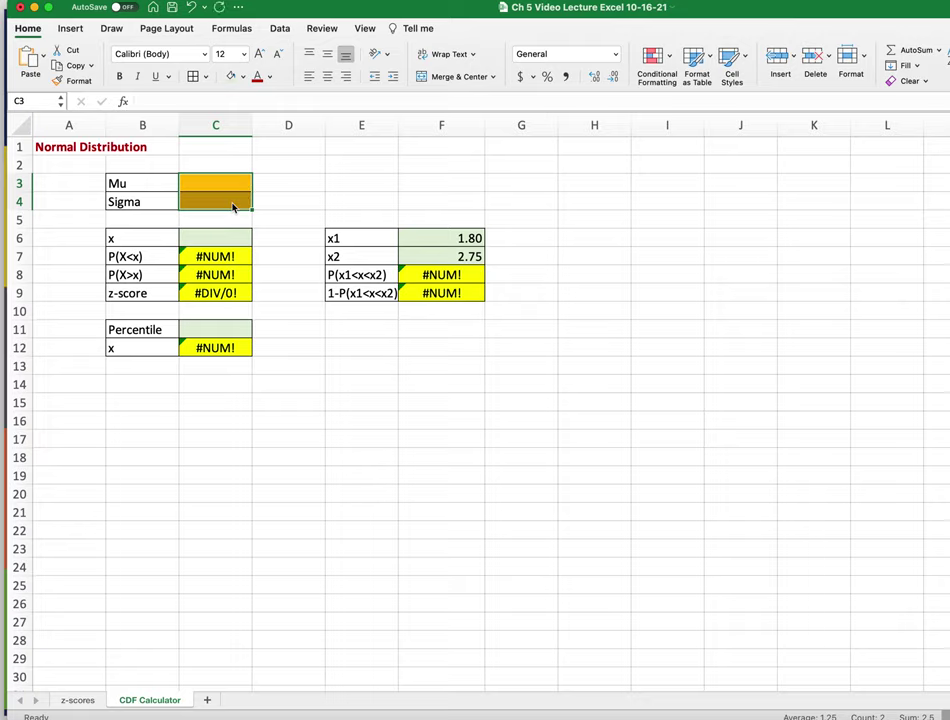
pyautogui.moveTo(462, 236); pyautogui.dragTo(462, 256)
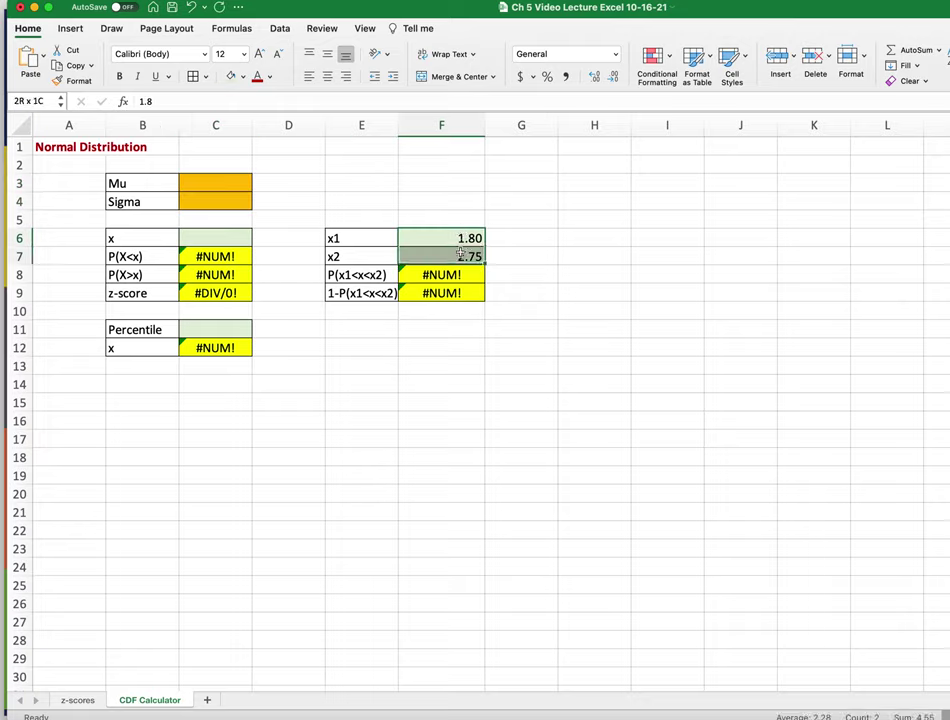
pyautogui.press('Delete')
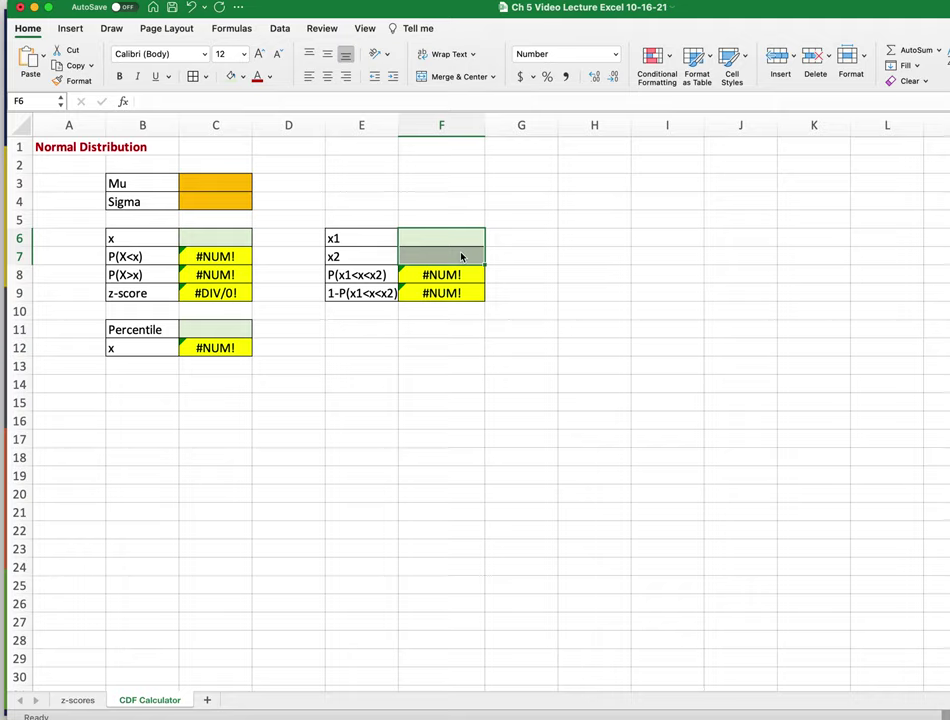
# Enter a mean of 82 in C3 and a standard deviation of 5 in C4
pyautogui.click(224, 184)
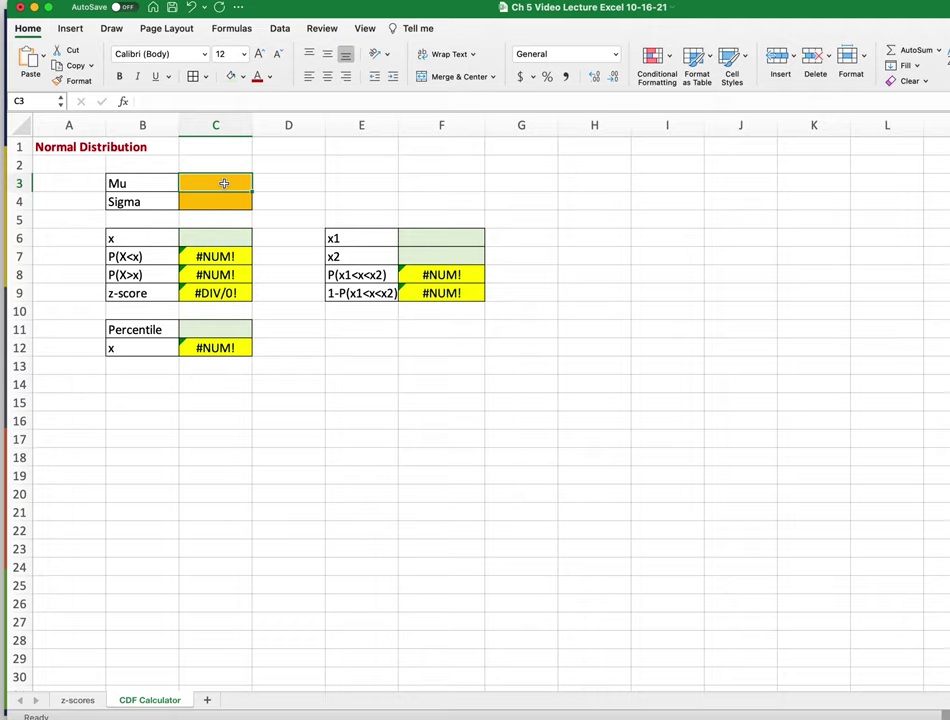
pyautogui.write('82')
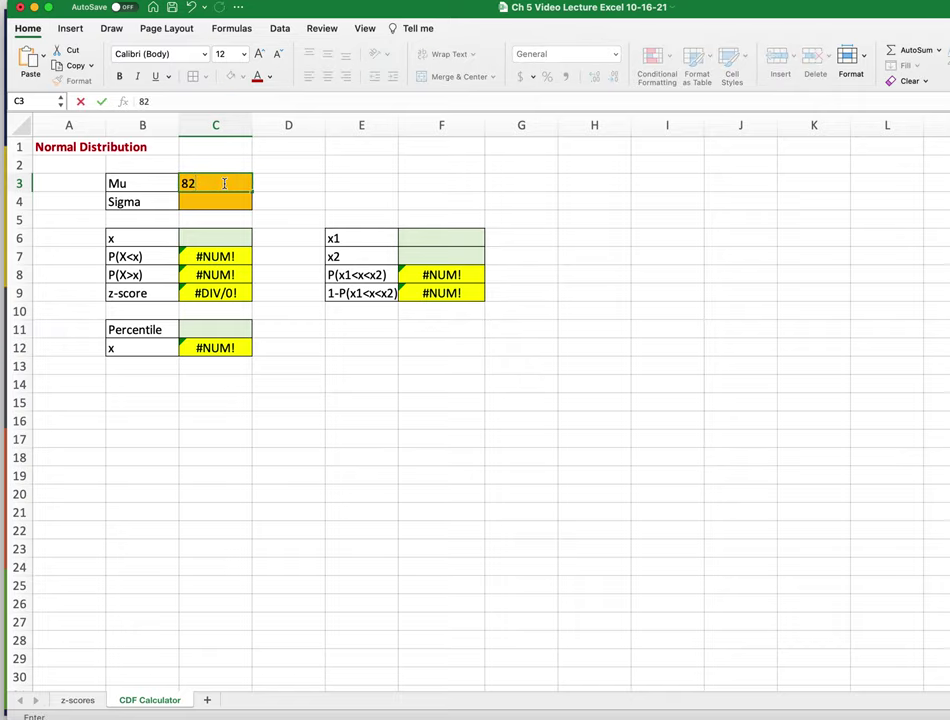
pyautogui.press('Return')
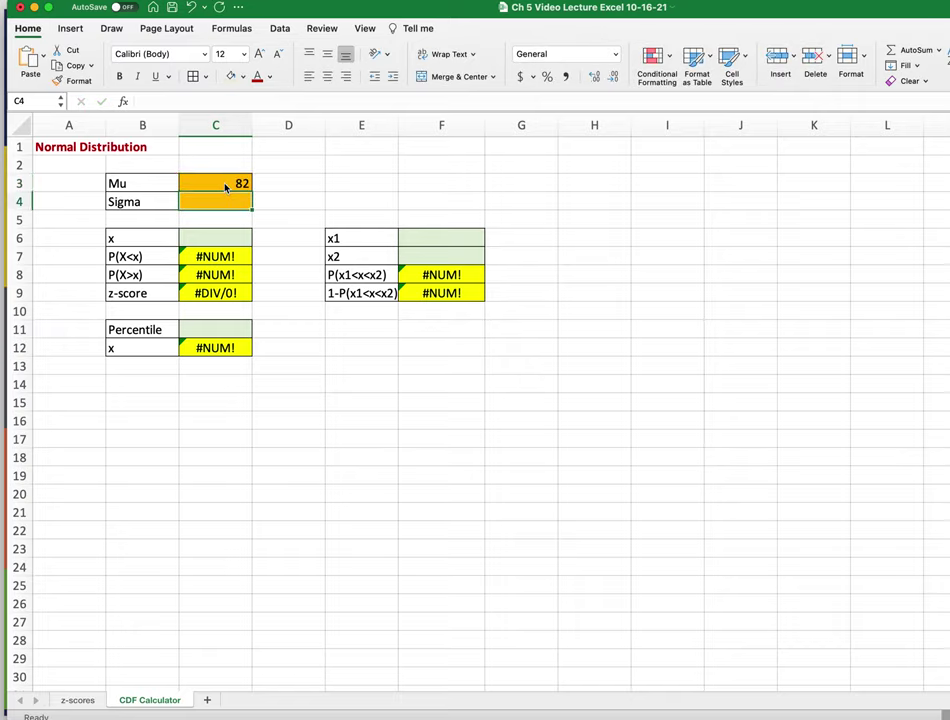
pyautogui.write('5')
pyautogui.press('Return')
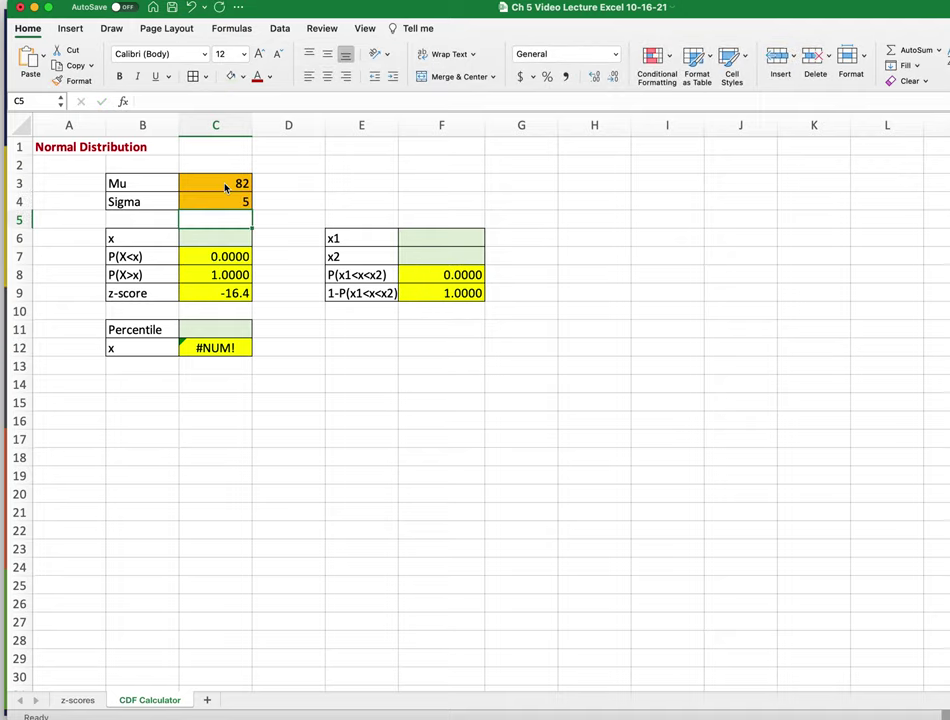
# Set the x value in C6 to 100
pyautogui.click(220, 239)
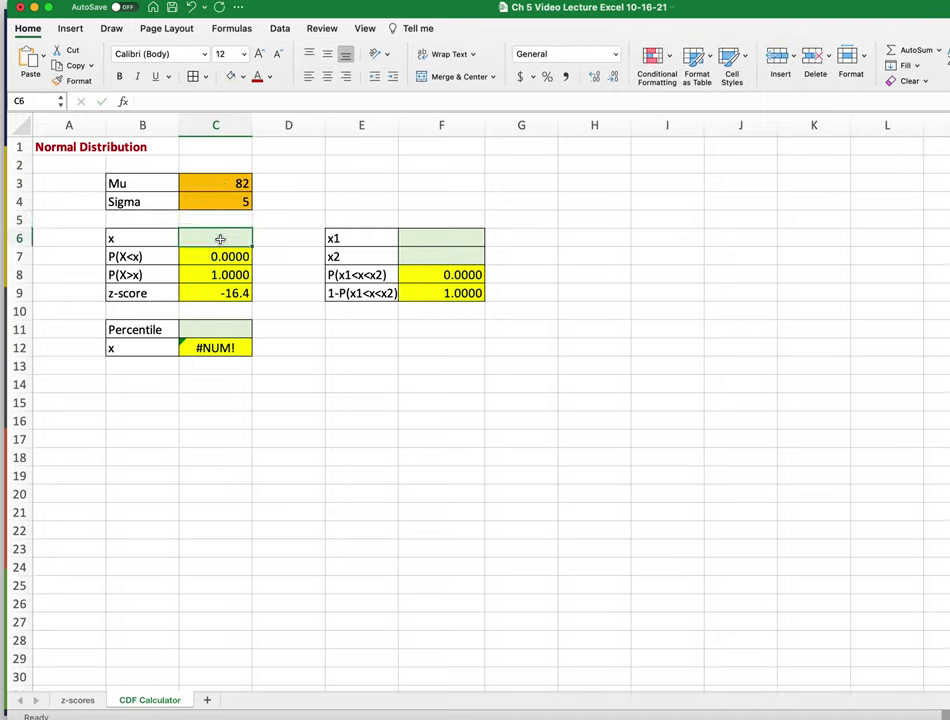
pyautogui.write('100')
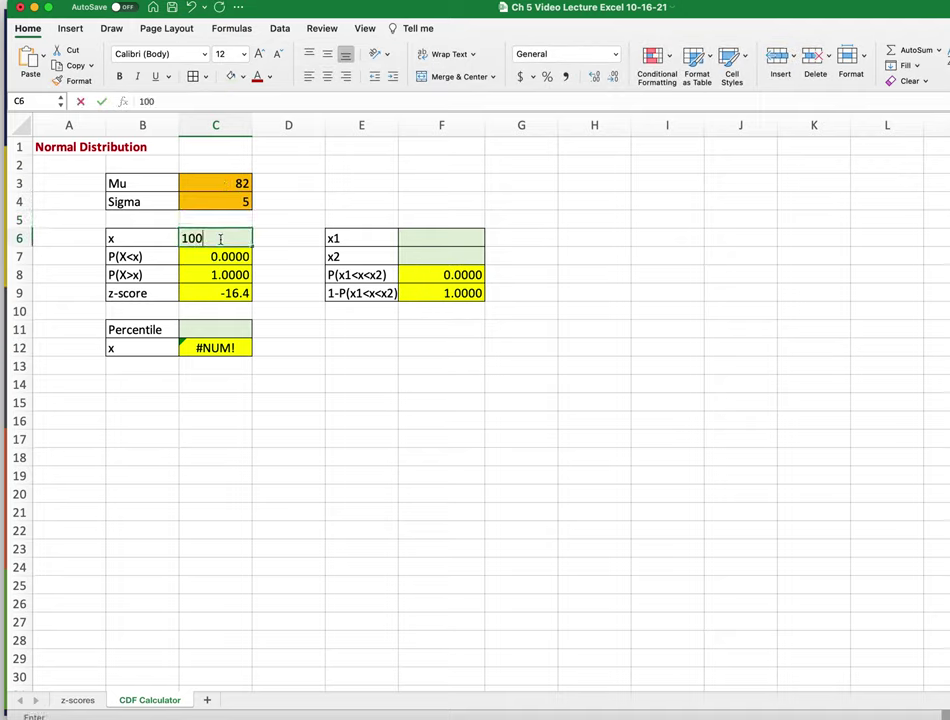
pyautogui.press('Return')
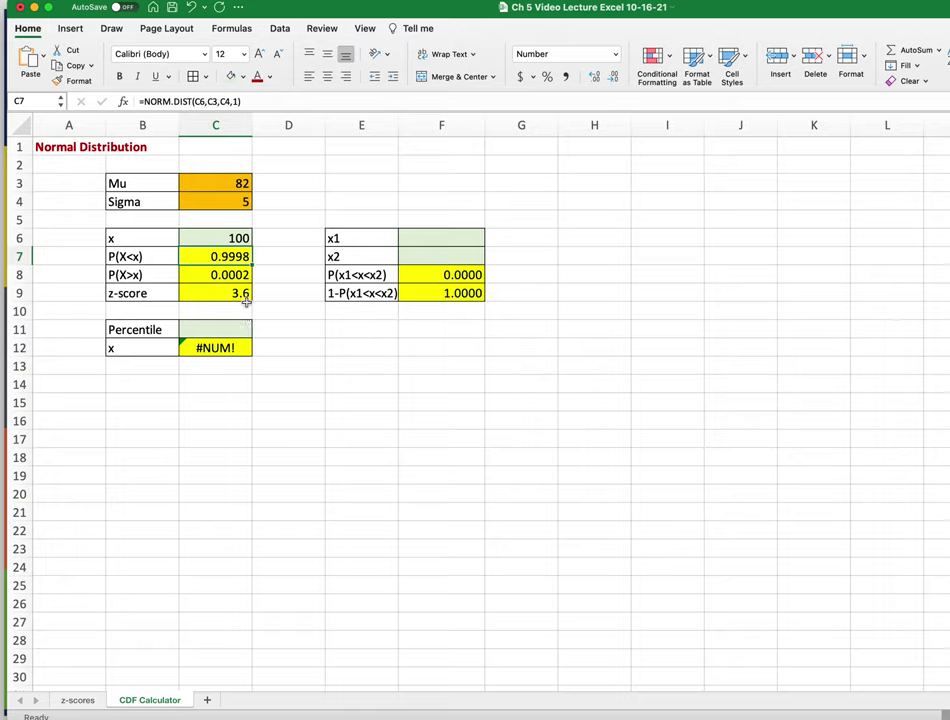
# Enter a percentile of 0.7 in C11 to calculate the corresponding x value
pyautogui.click(456, 241)
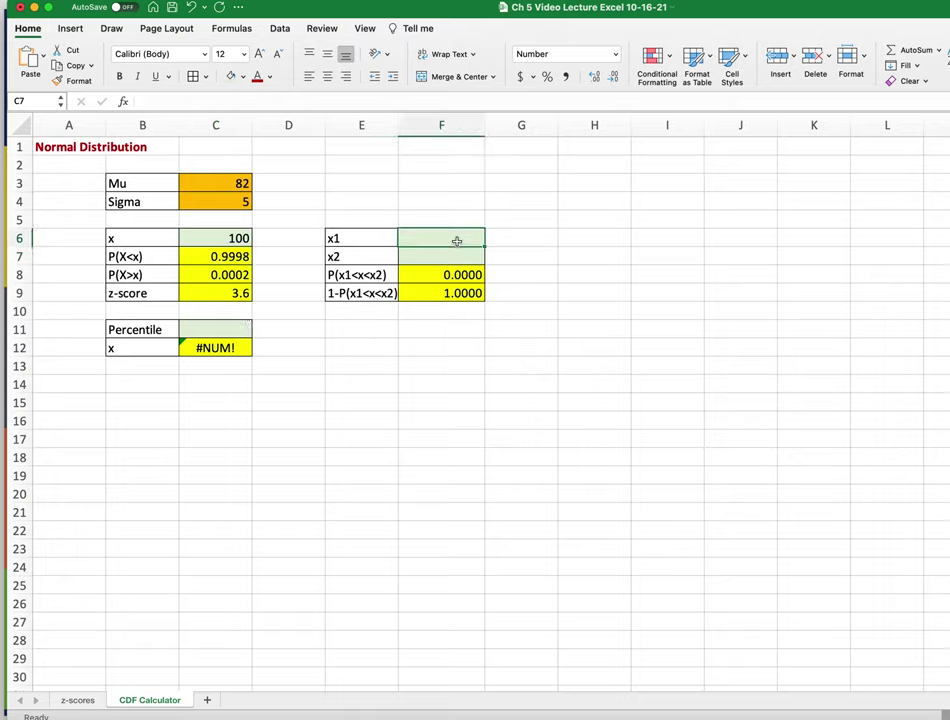
pyautogui.click(215, 330)
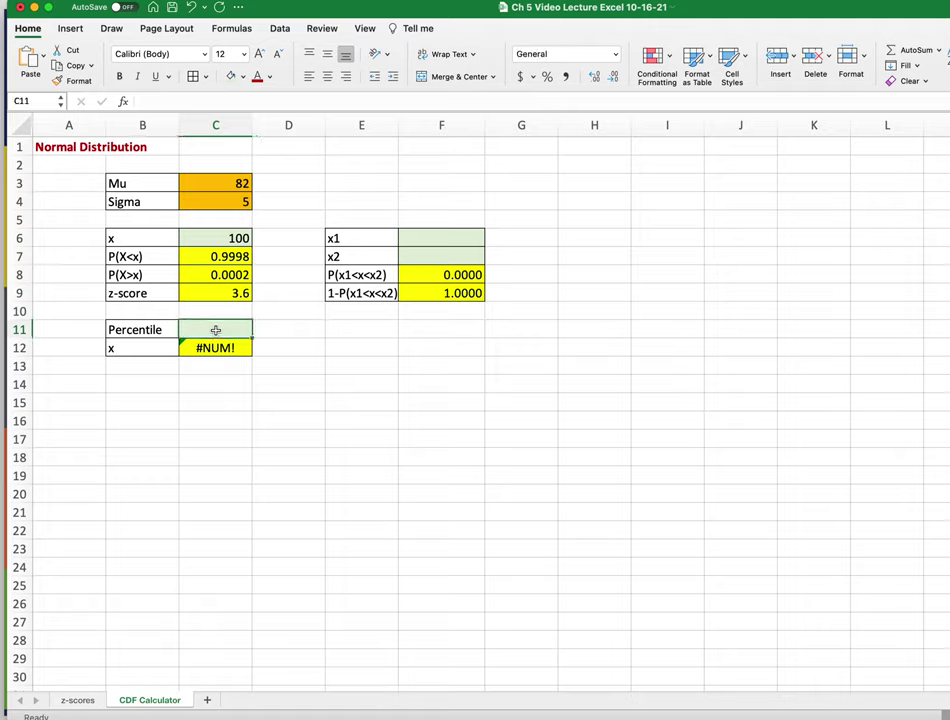
pyautogui.write('0.7')
pyautogui.press('Return')
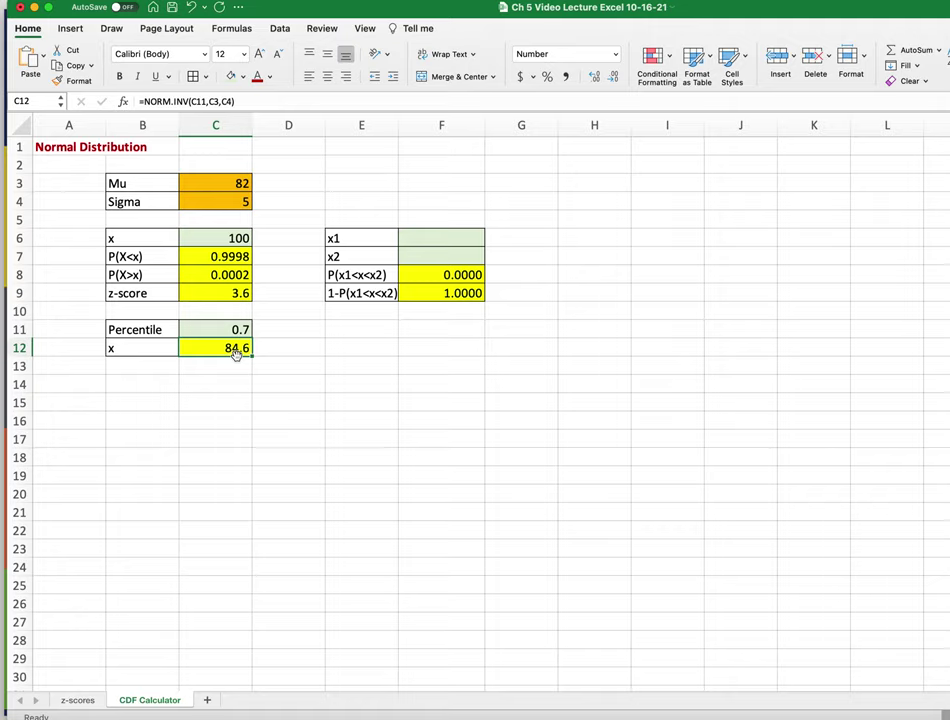
# Examine the NORM.INV formula behind the percentile's x value in C12 and its mean input in C3
pyautogui.scroll(-1, 236, 354)
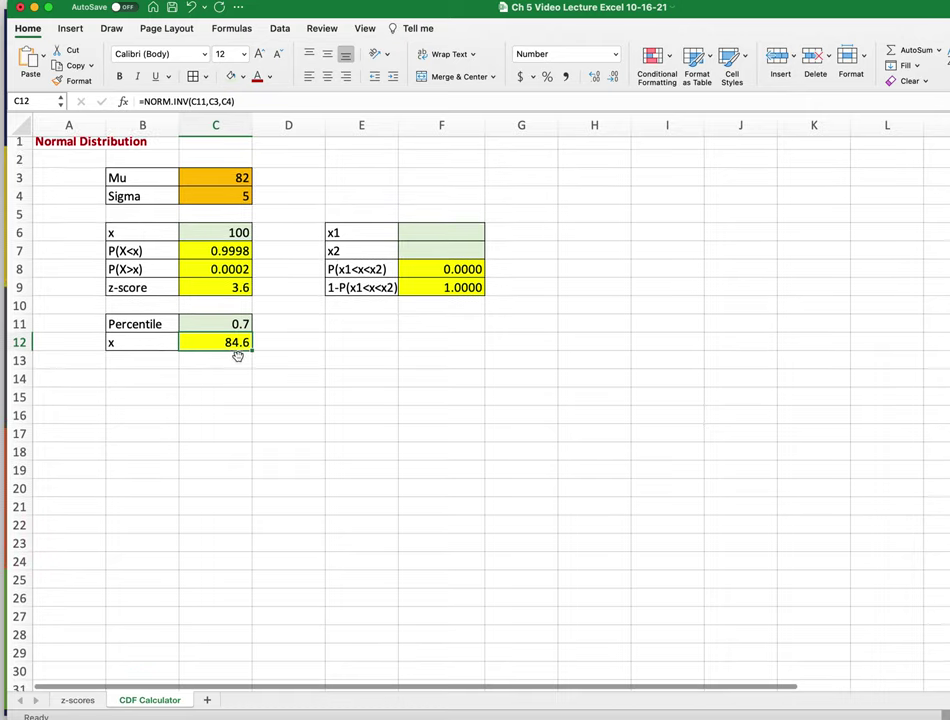
pyautogui.click(215, 101)
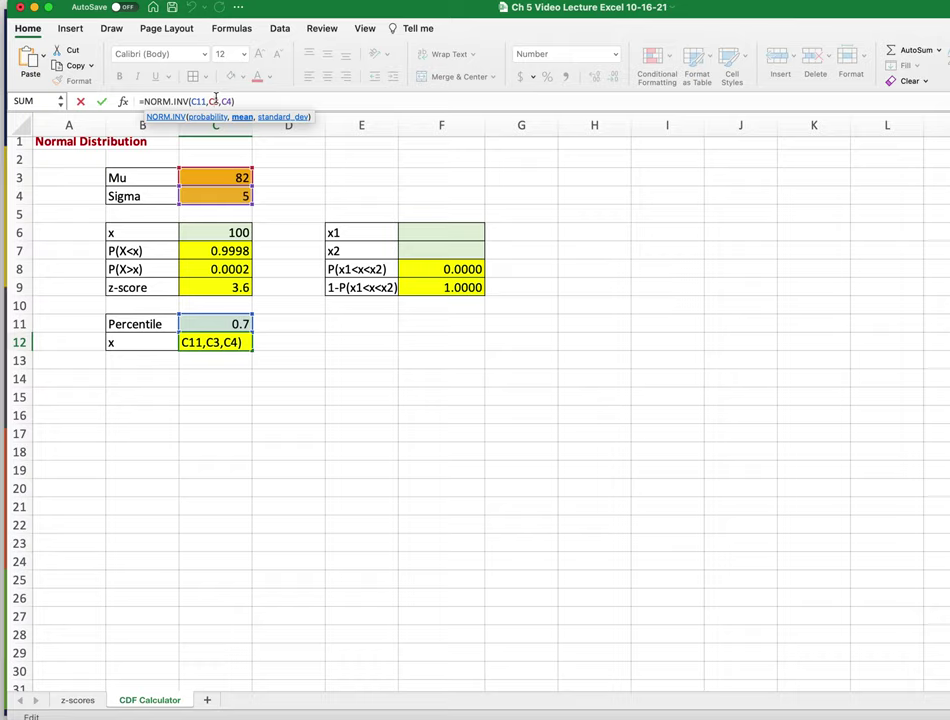
pyautogui.click(255, 362)
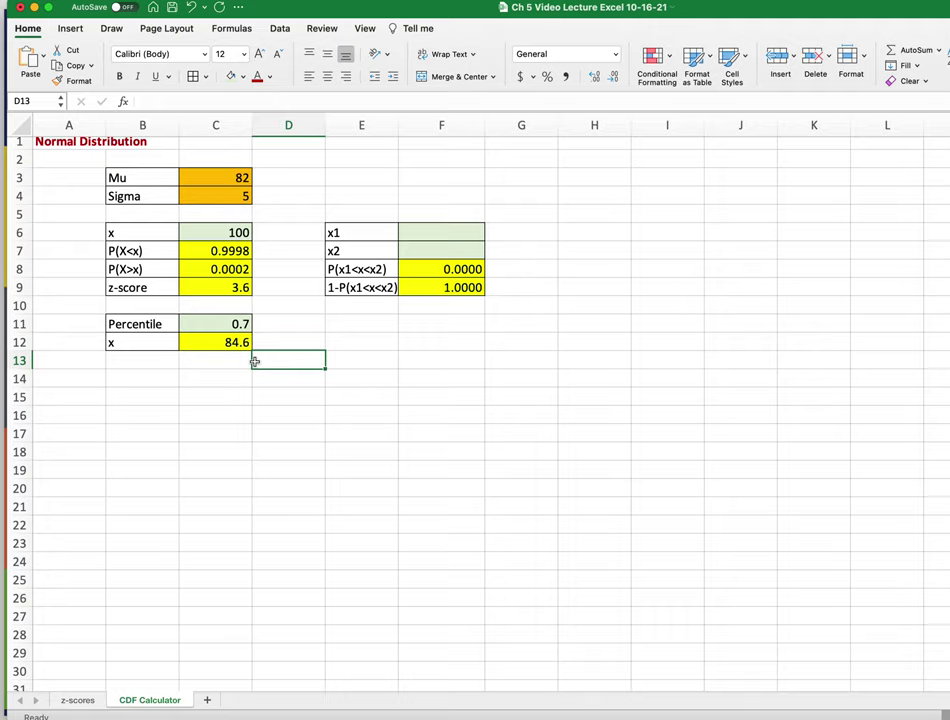
pyautogui.click(243, 176)
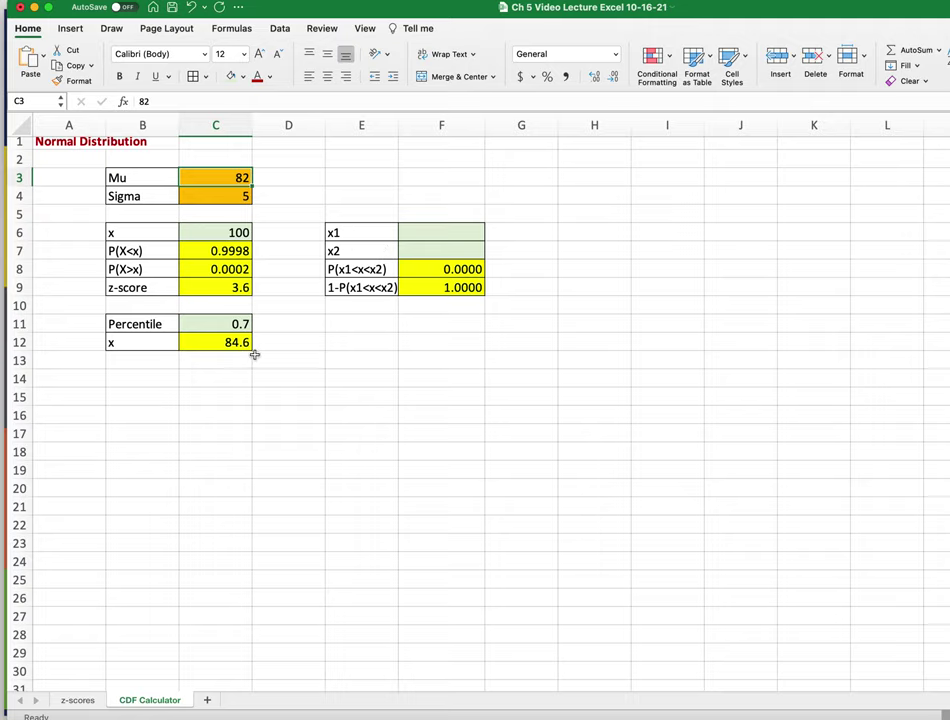
# Enter an x1 value of 70 in F6 and an x2 value of 90 in F7
pyautogui.click(443, 234)
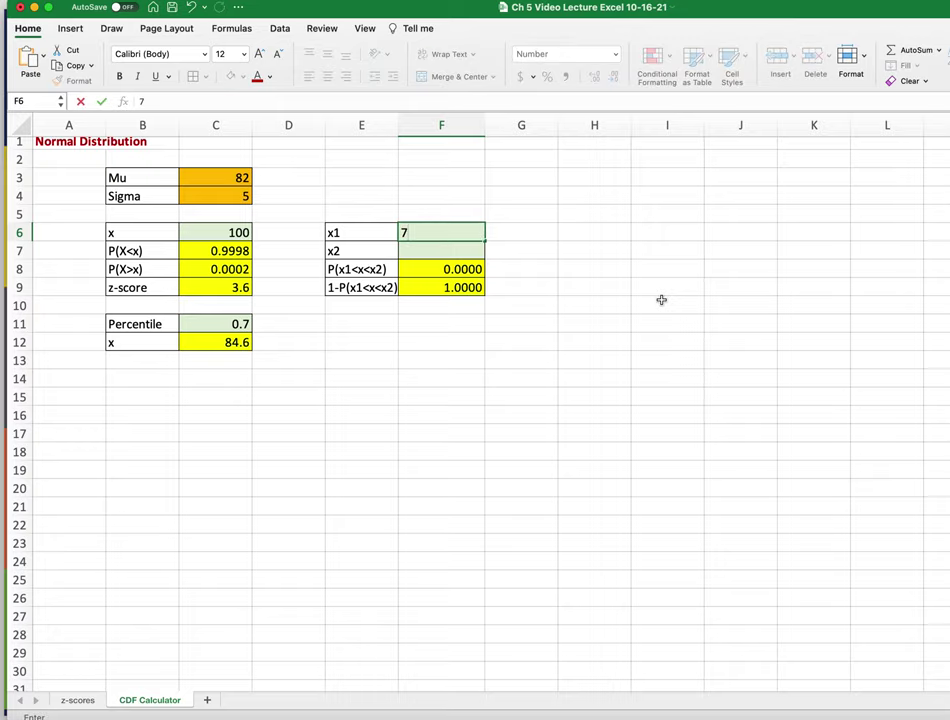
pyautogui.write('0')
pyautogui.click(460, 248)
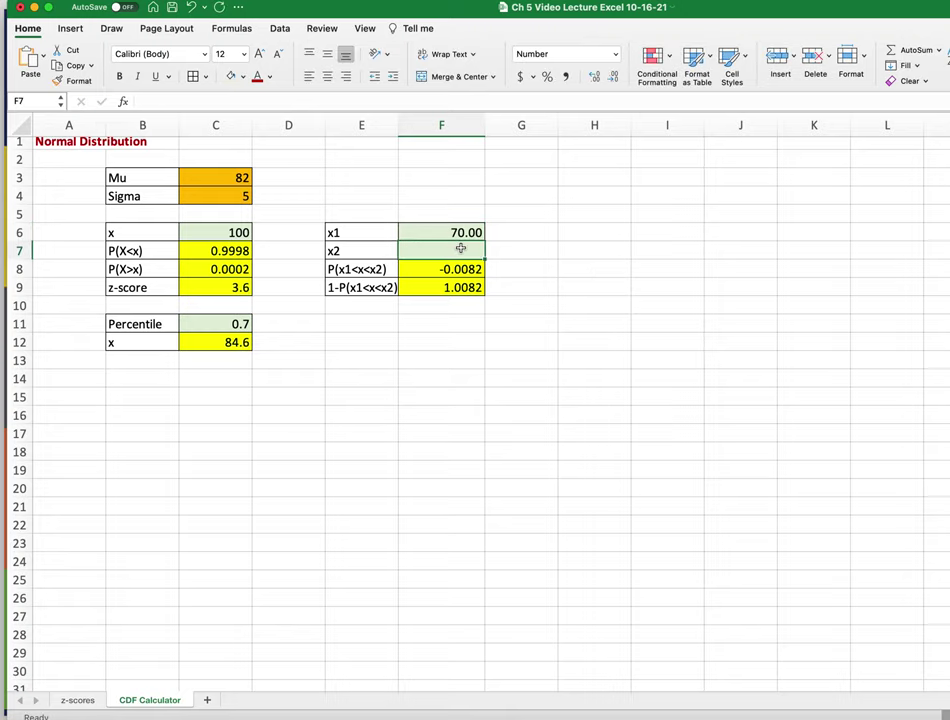
pyautogui.write('90')
pyautogui.press('Return')
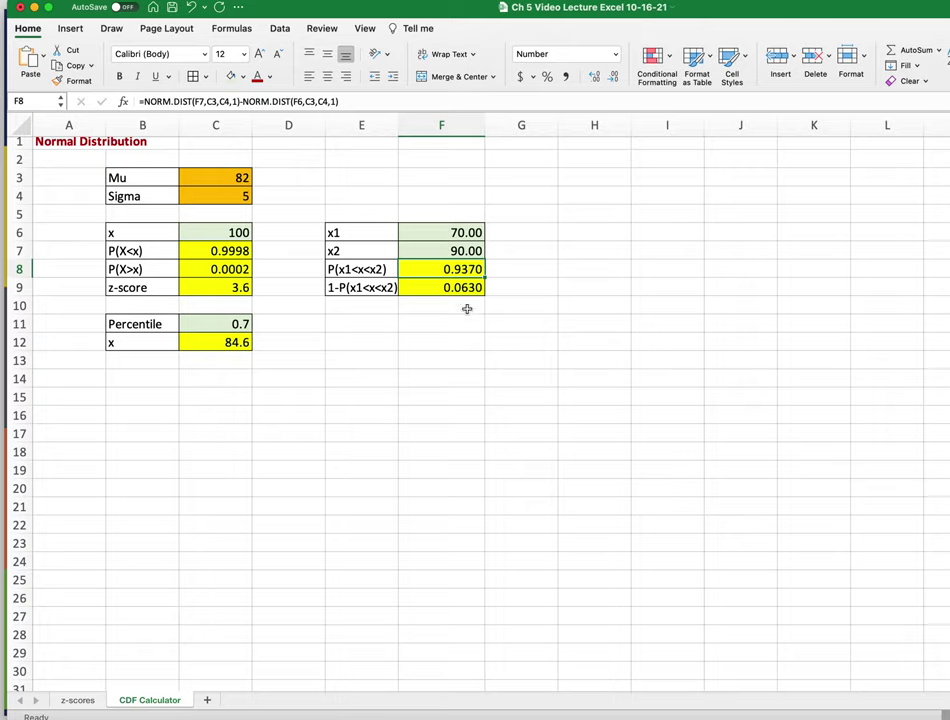
# Try an x1 value of 0.7 in F6 and clear the x2 value in F7
pyautogui.click(466, 231)
pyautogui.write('.7')
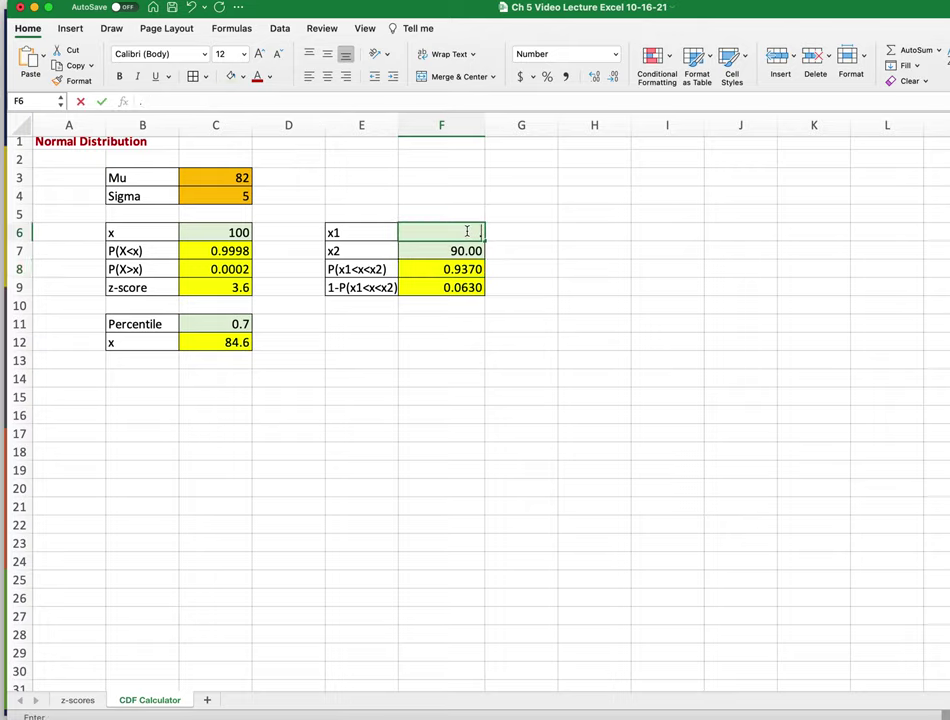
pyautogui.press('Return')
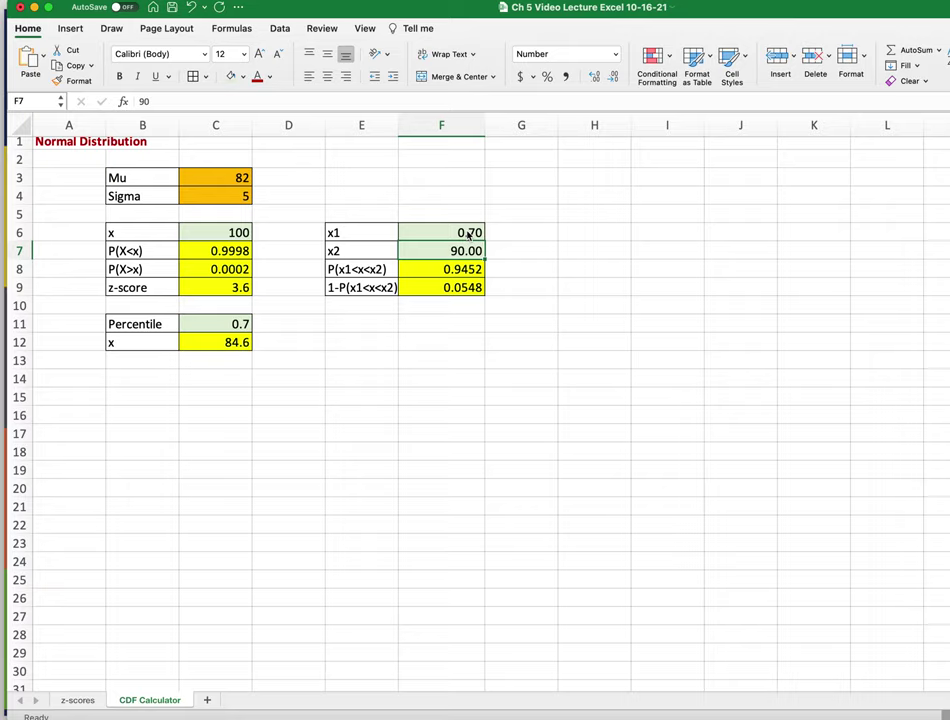
pyautogui.press('BackSpace')
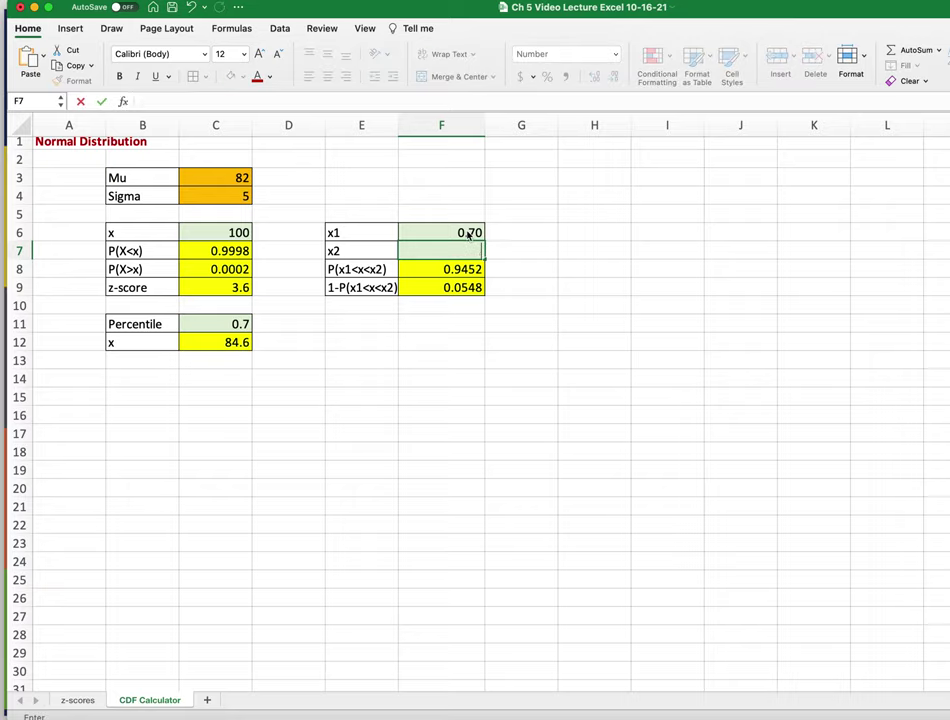
# Reset x1 in F6 to 70 and x2 in F7 to 90
pyautogui.click(465, 232)
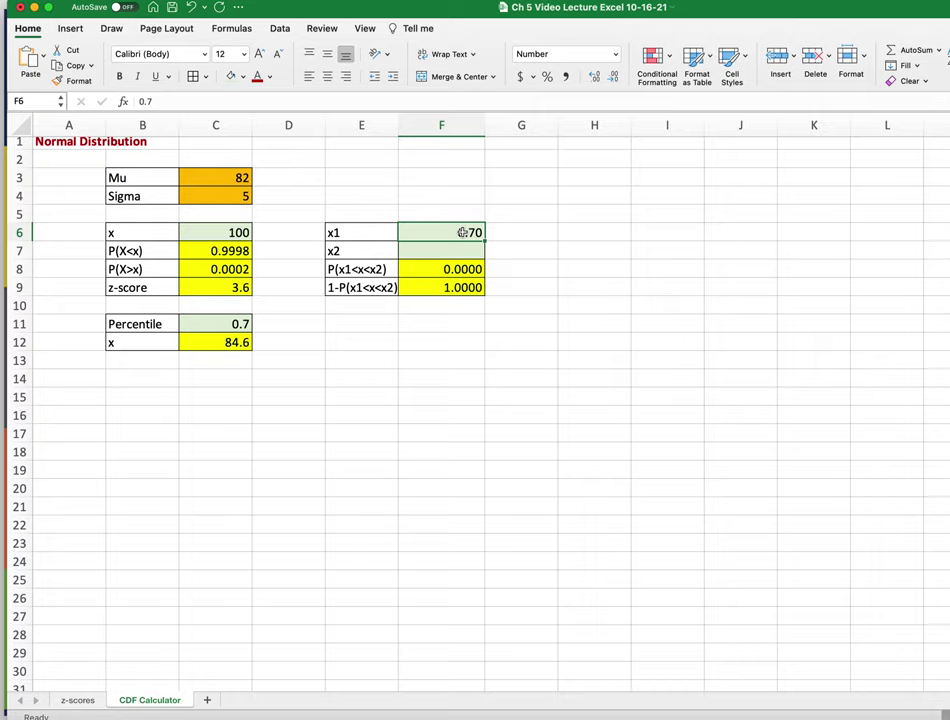
pyautogui.write('70')
pyautogui.press('Return')
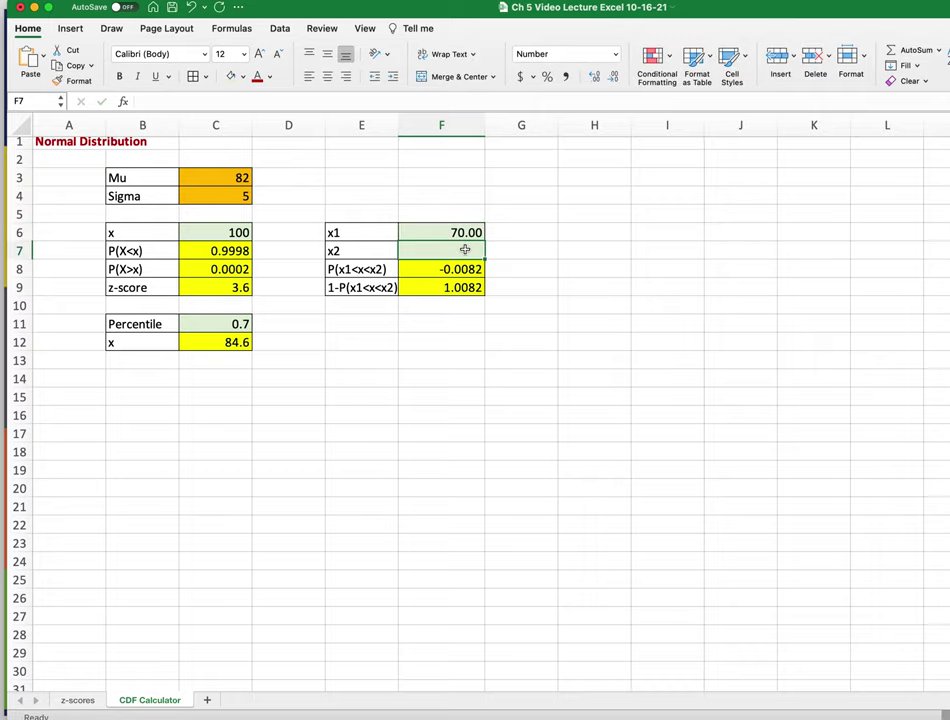
pyautogui.write('90')
pyautogui.press('Return')
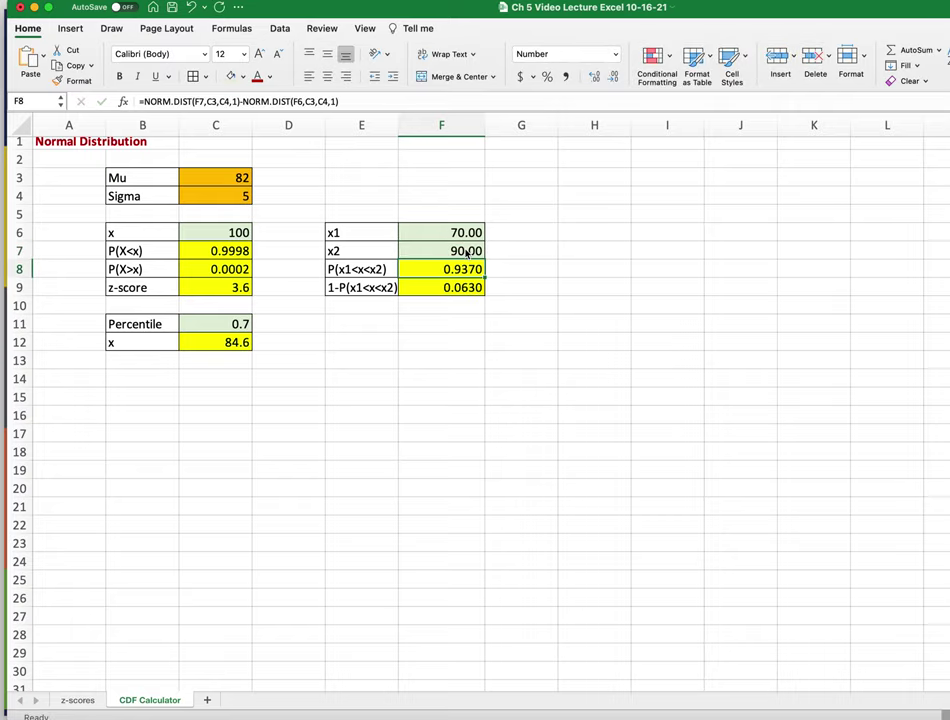